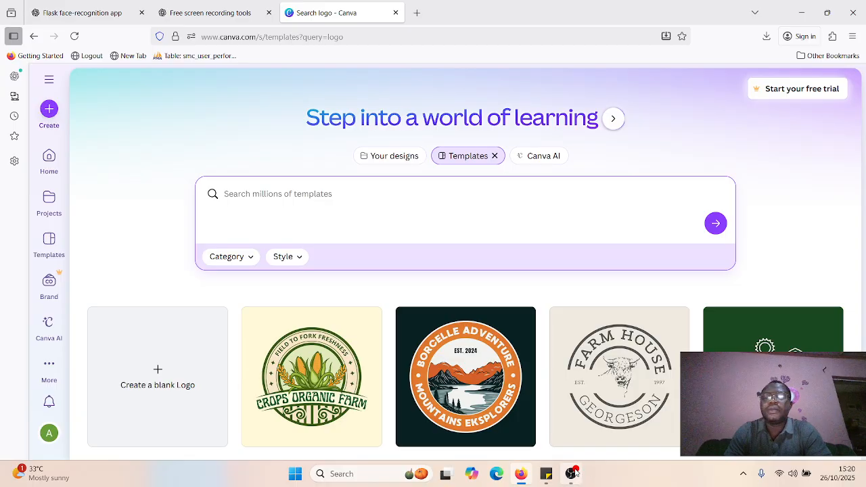
click(573, 473)
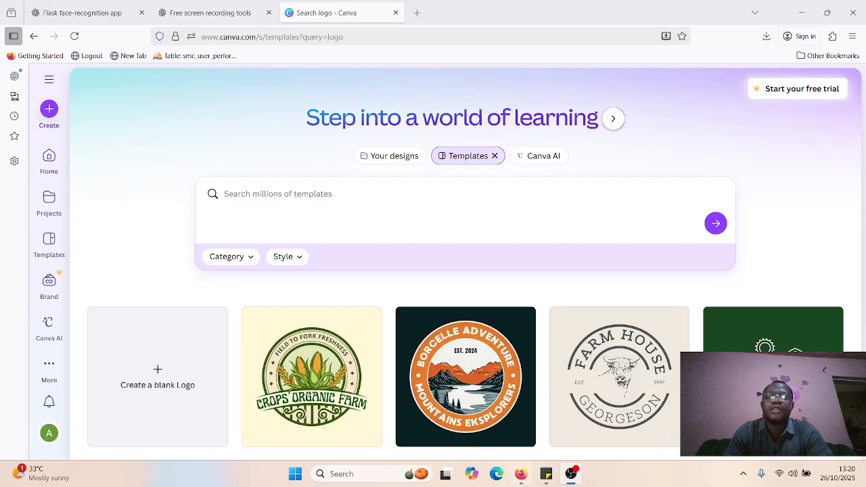
click(520, 474)
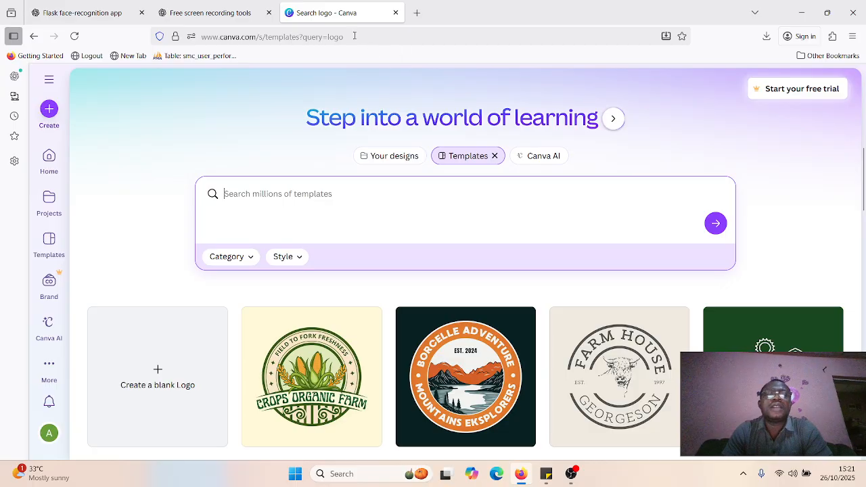
- Go to the canva.com home page in the current browser tab
click(379, 36)
key(BackSpace)
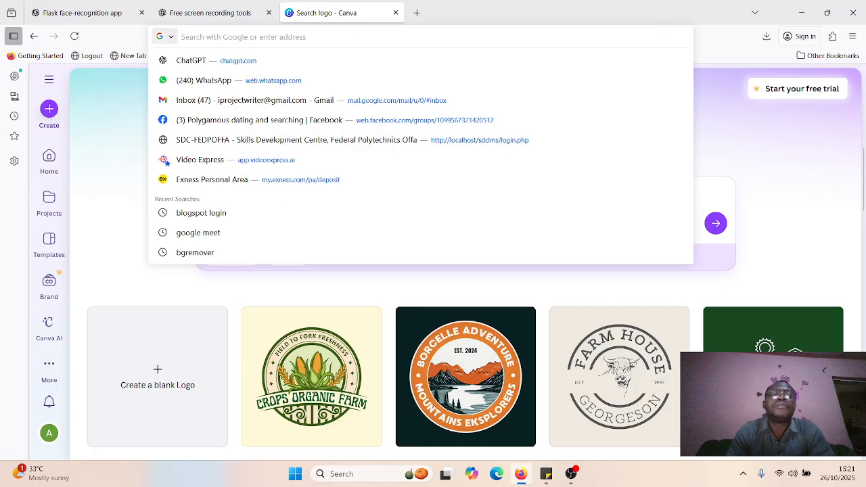
text(canva.com/)
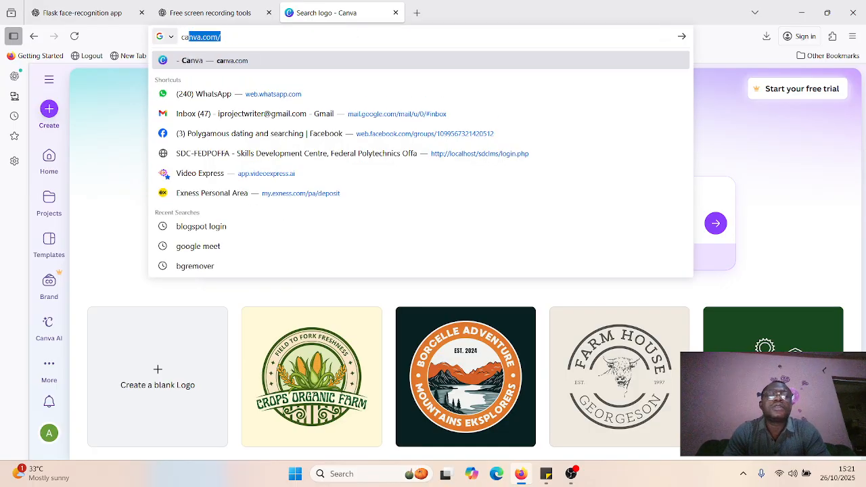
key(Right)
key(Return)
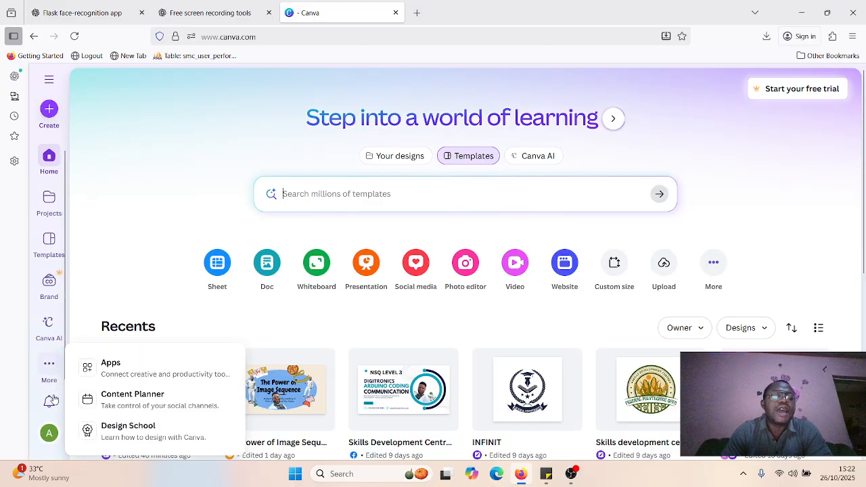
mouse_move(50, 373)
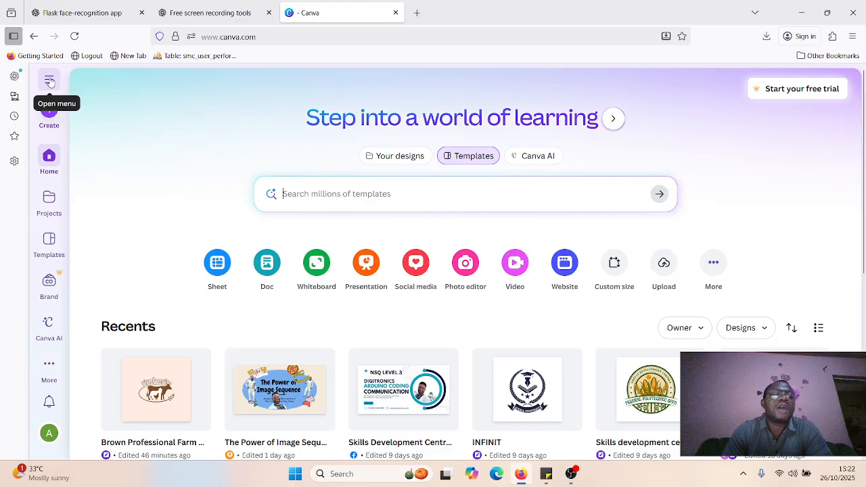
click(49, 81)
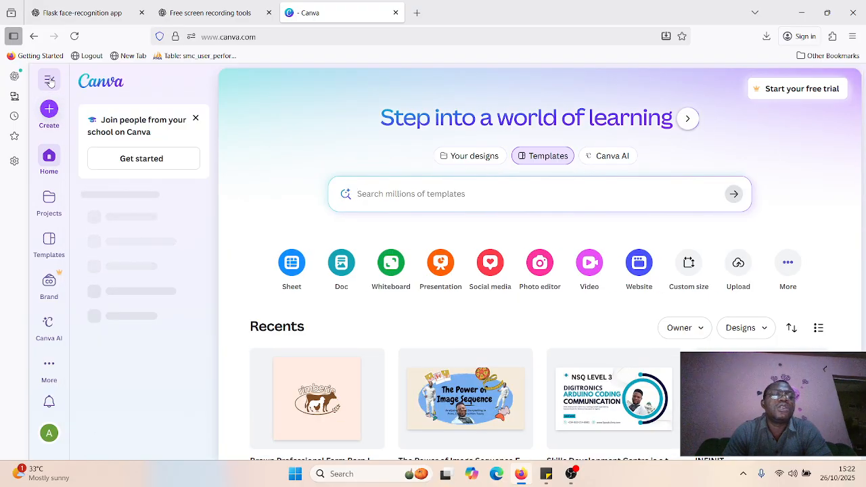
click(49, 82)
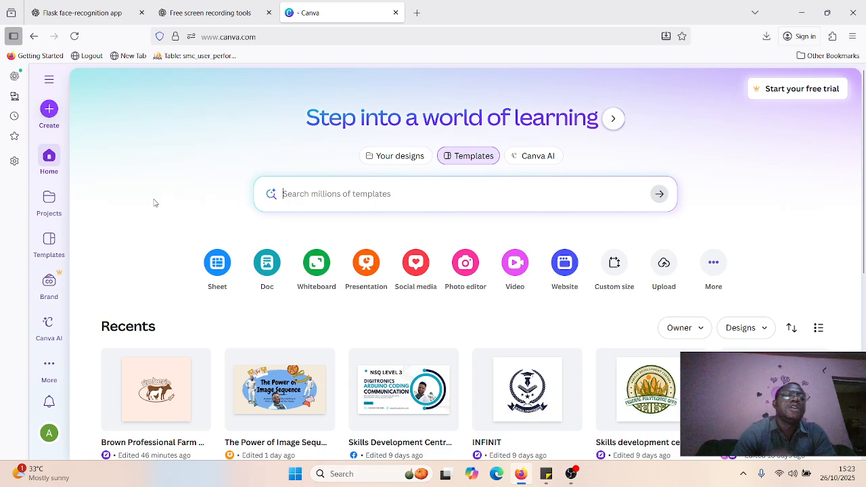
- Search the Canva templates for "logo" and dismiss the search suggestions
click(358, 195)
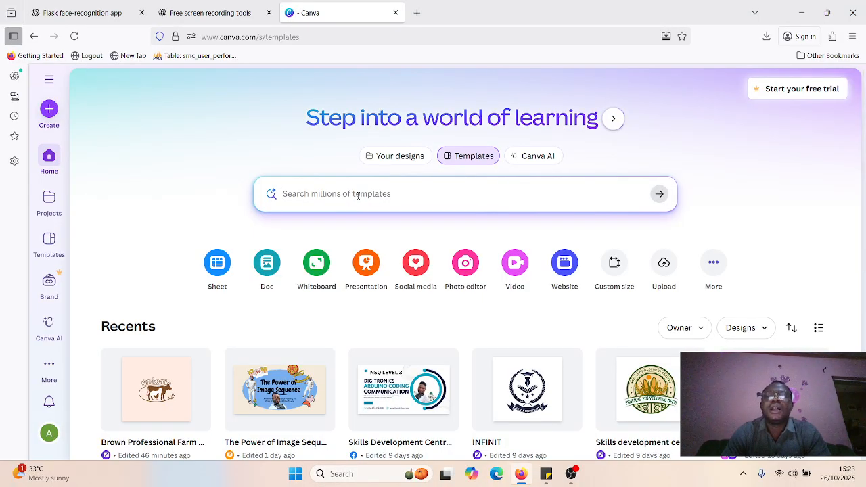
text(logo)
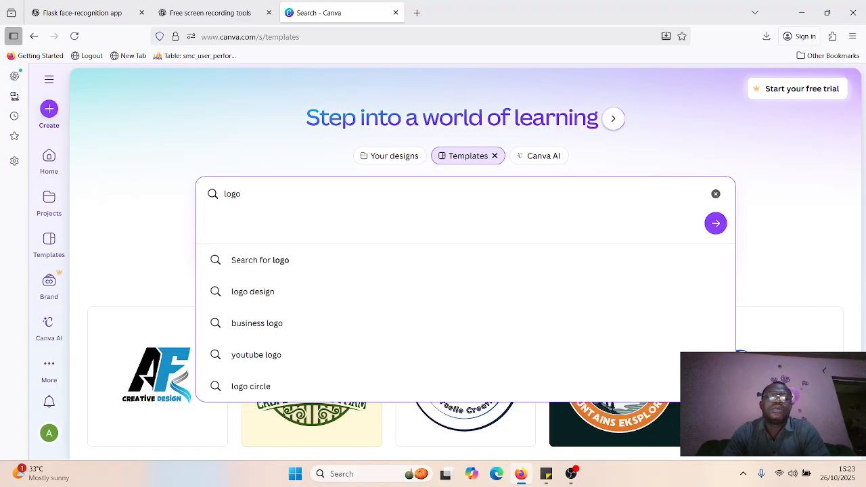
click(796, 213)
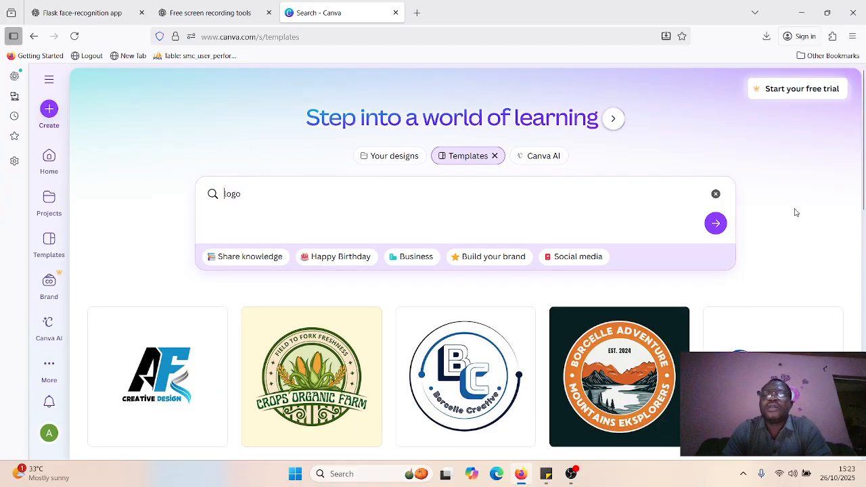
- Browse the logo templates and open the Blue Minimalist Creative Name Logo template for customising
scroll(796, 212, down, 5)
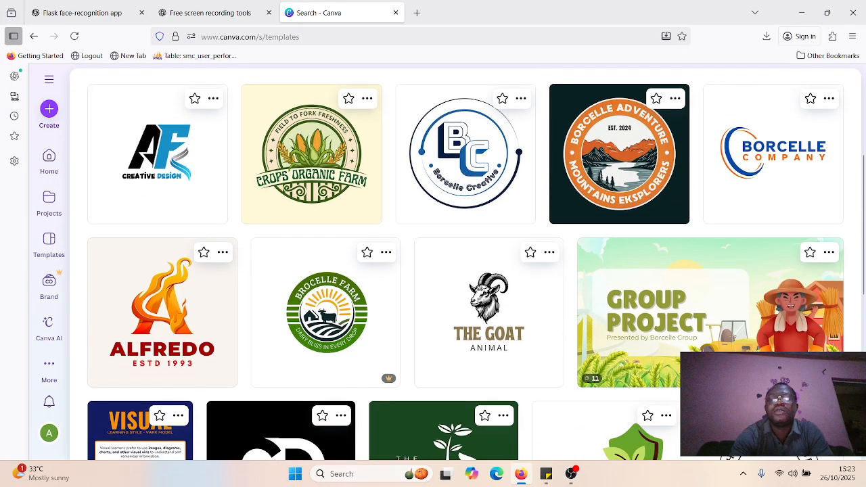
scroll(450, 264, down, 6)
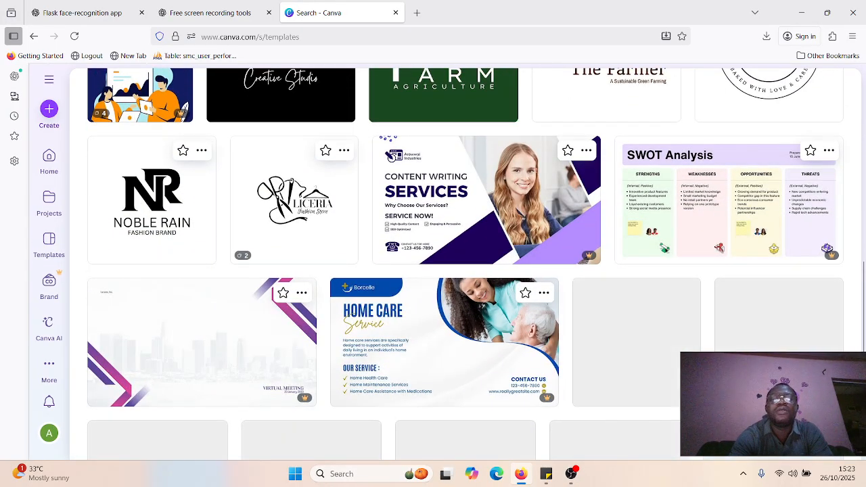
scroll(391, 157, up, 12)
scroll(391, 157, down, 3)
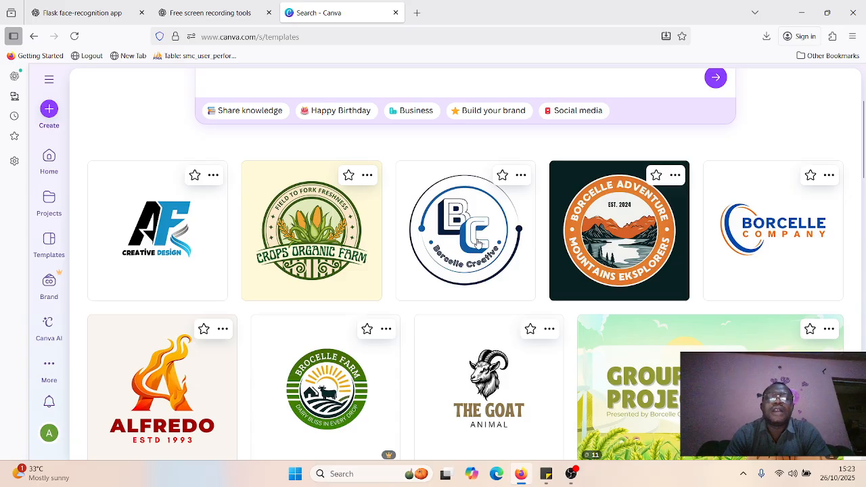
click(479, 241)
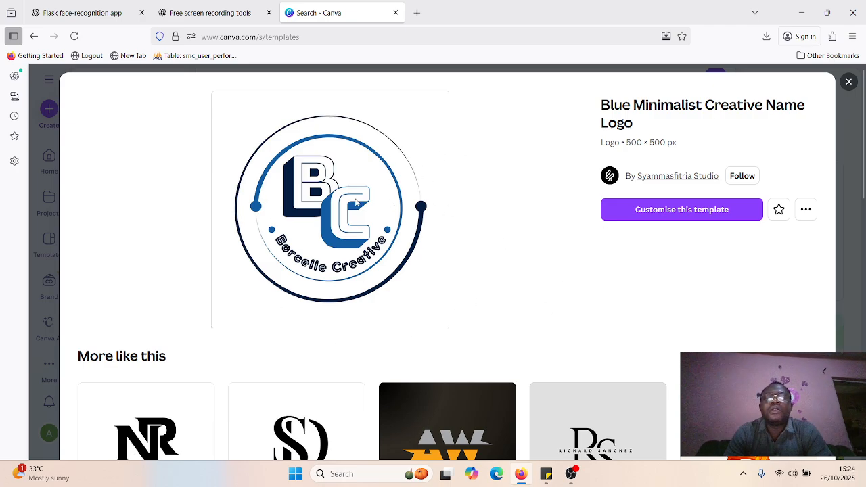
click(719, 211)
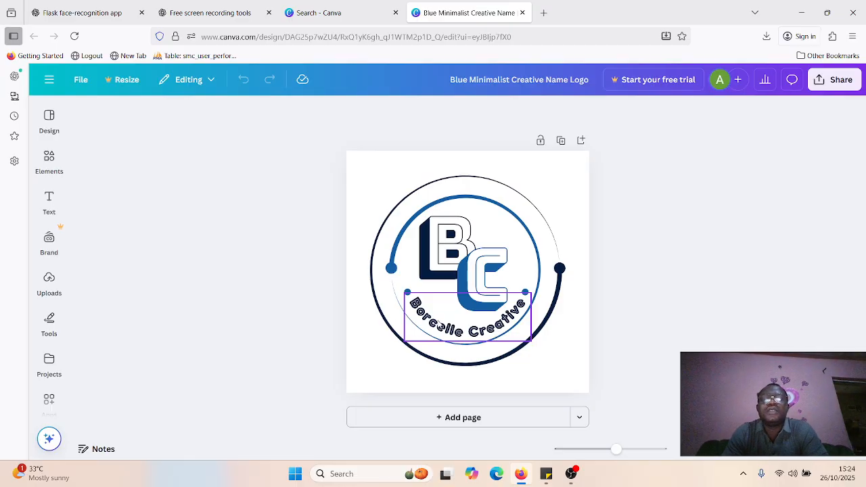
- Replace the curved text "Borcelle Creative" with "SKILLS DEVELOPMENT"
click(440, 327)
click(440, 327)
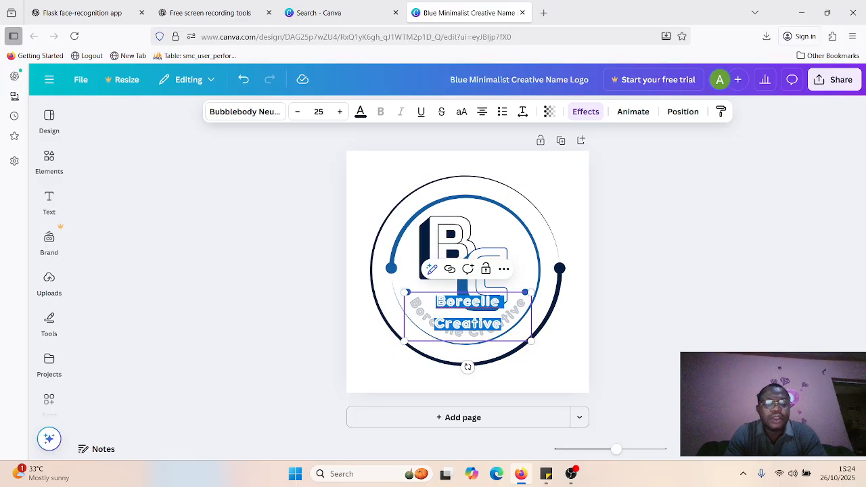
text(SKILLS)
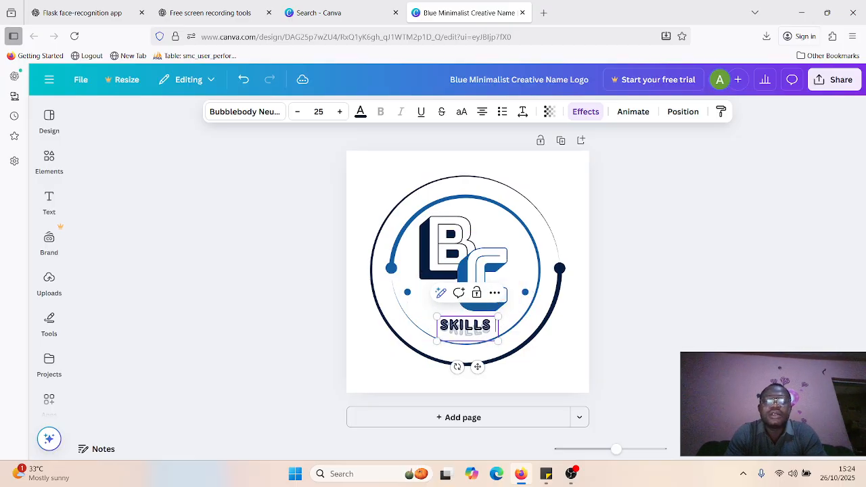
text( DEVE)
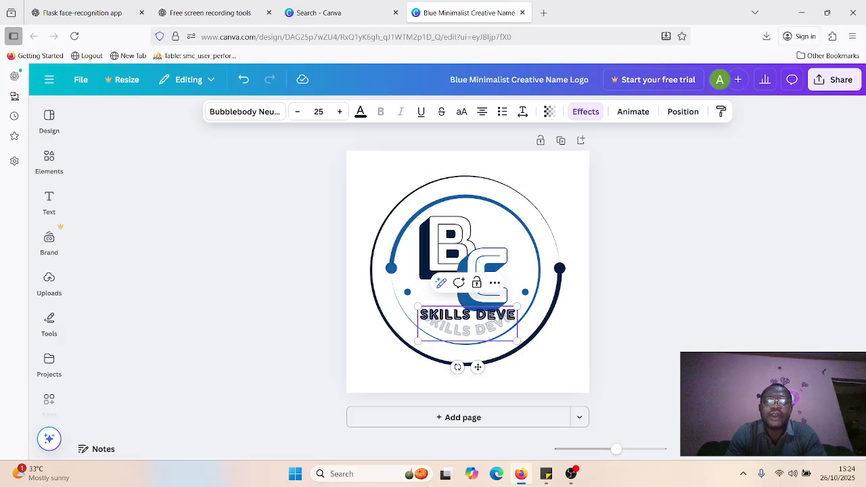
text(LOPMENT)
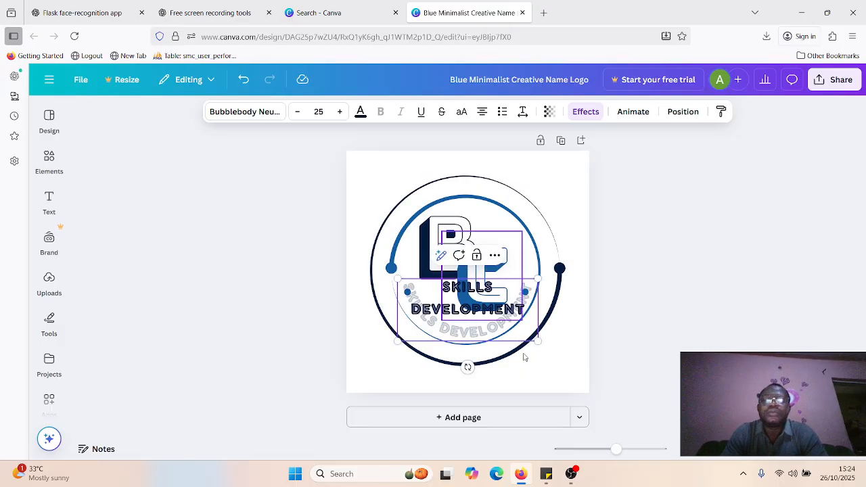
click(635, 298)
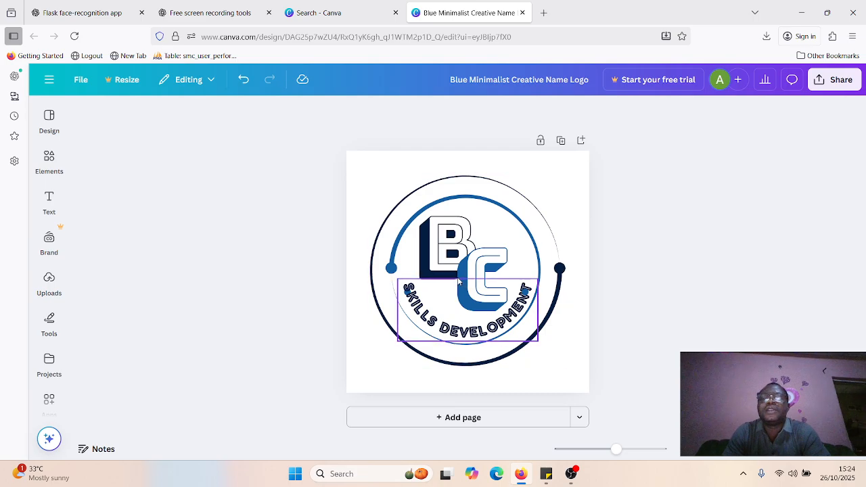
- Replace the blue letter C in the logo's monogram with S
click(450, 249)
click(450, 249)
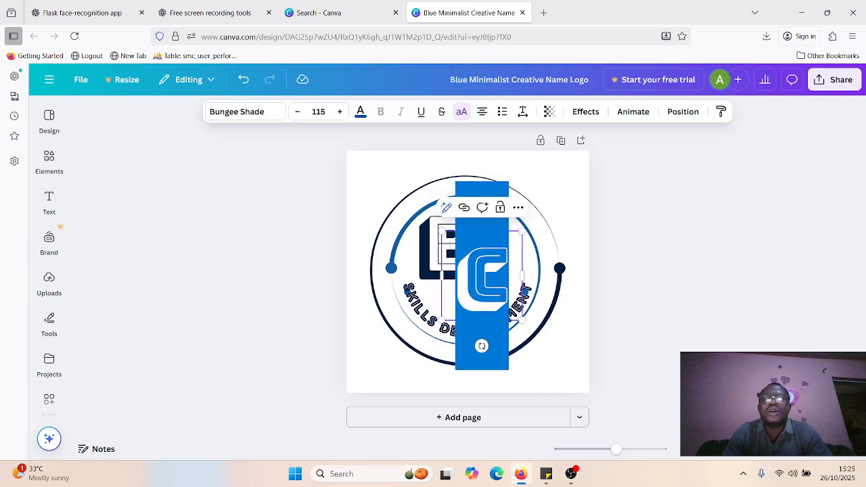
text(S)
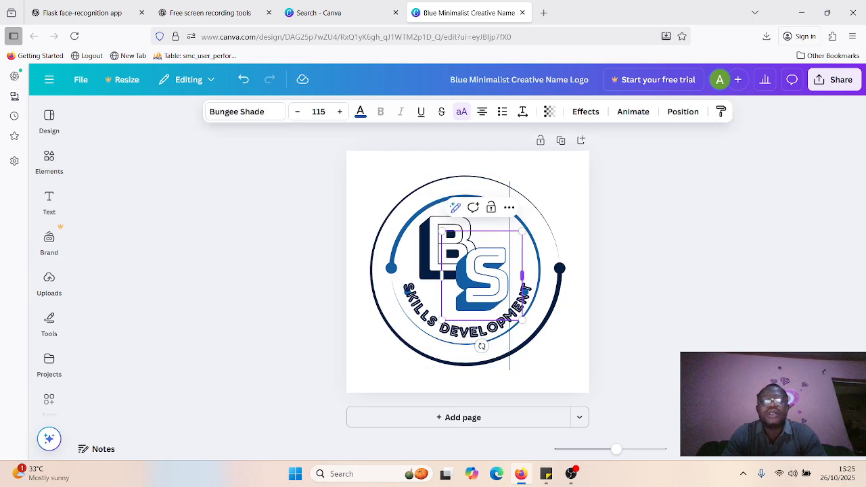
click(628, 327)
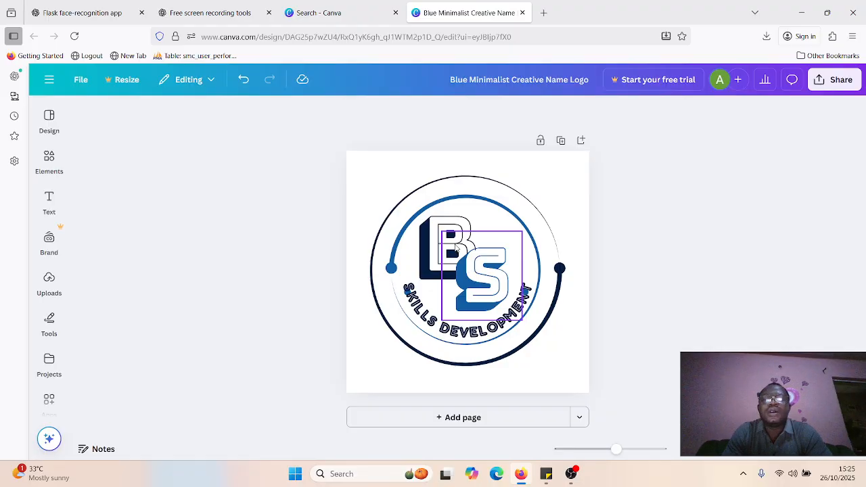
- Change the blue front letter of the monogram to D
click(480, 282)
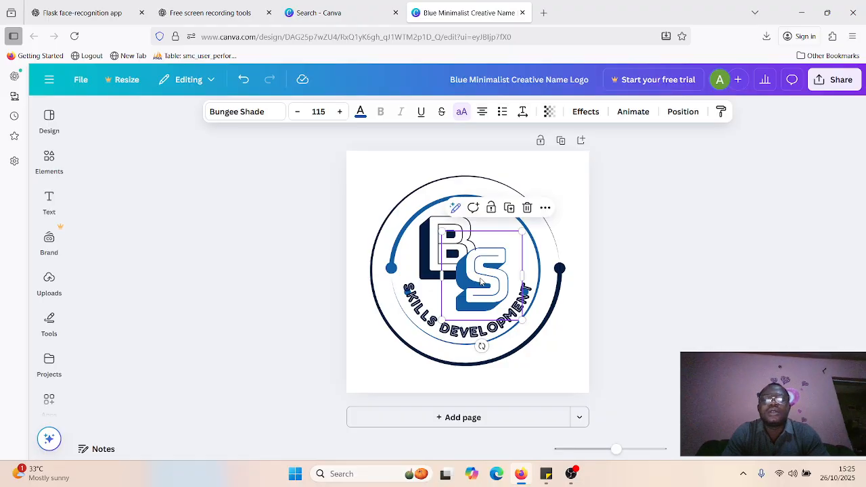
click(481, 282)
key(BackSpace)
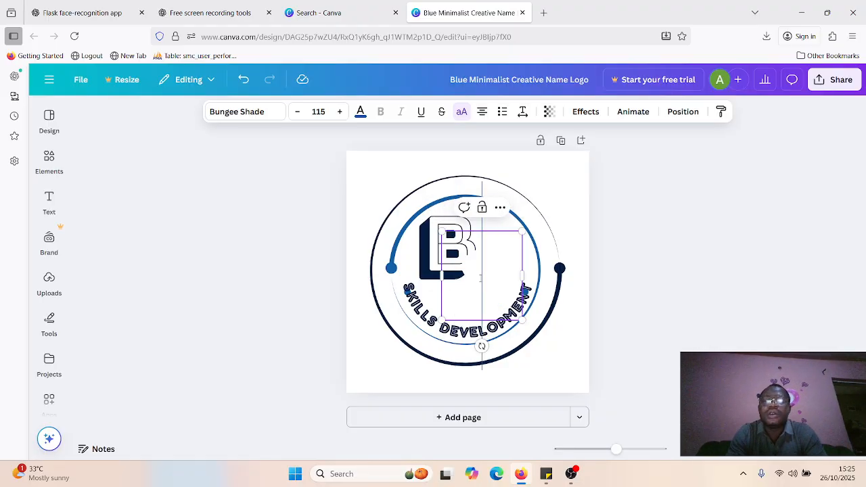
text(D)
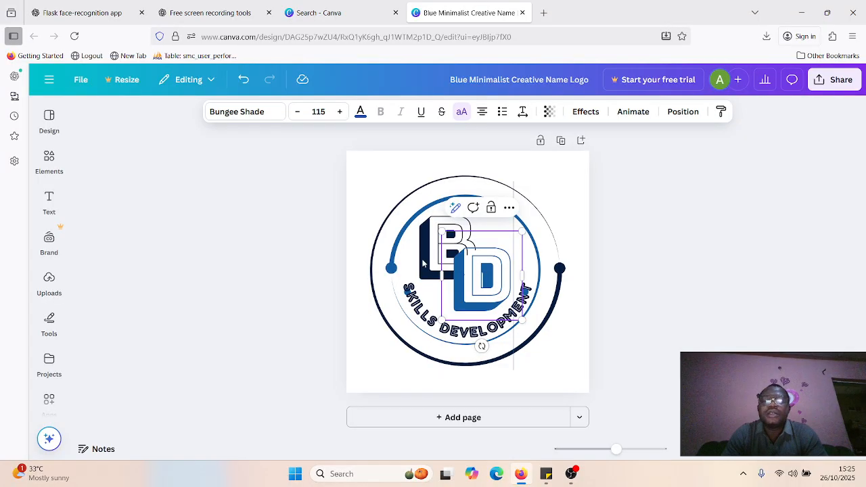
- Replace the dark navy letter B in the monogram with S and deselect it
click(428, 232)
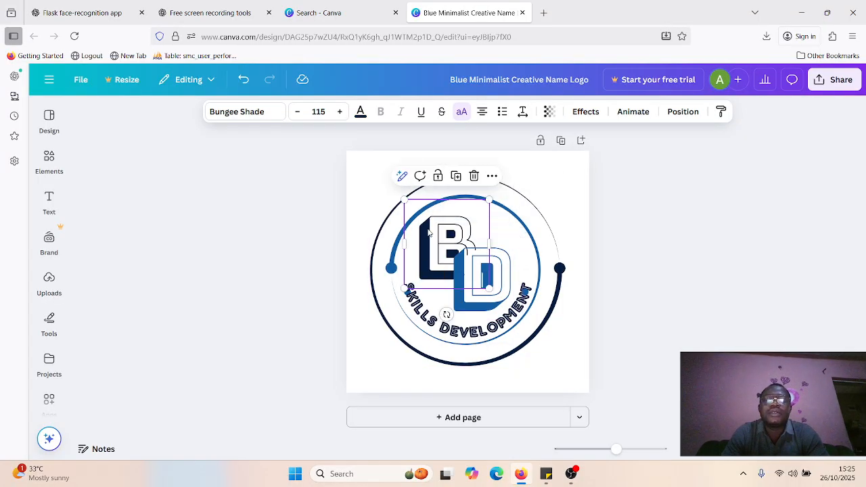
double_click(428, 231)
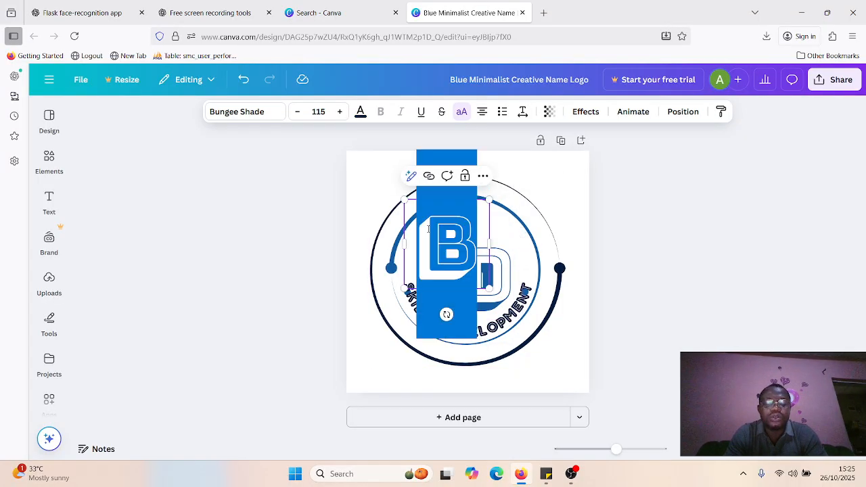
text(S)
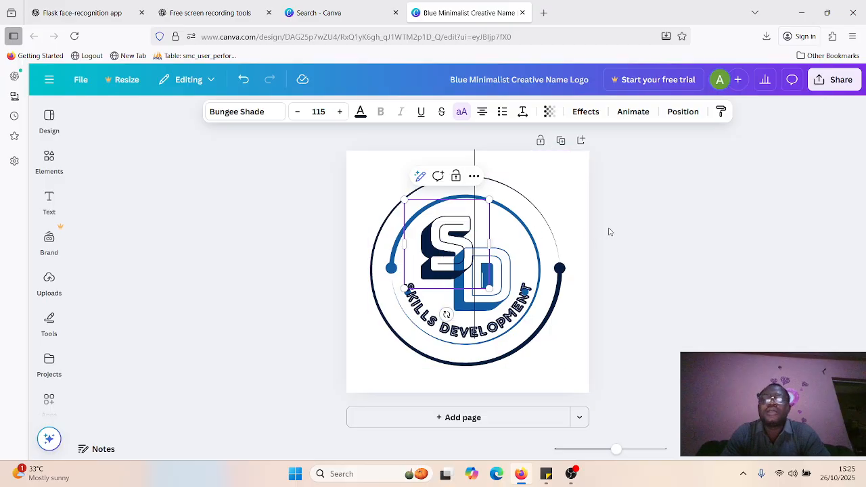
click(609, 232)
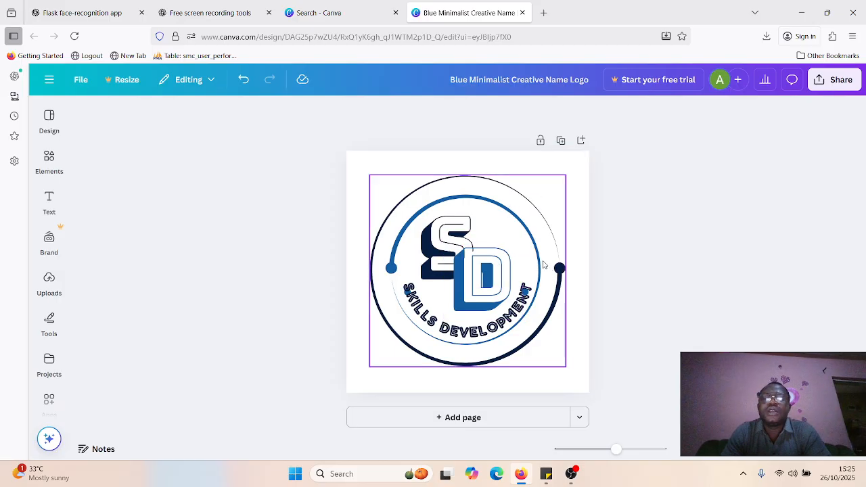
- Try deleting the circular ring graphic around the monogram, and undo the deletion
click(550, 233)
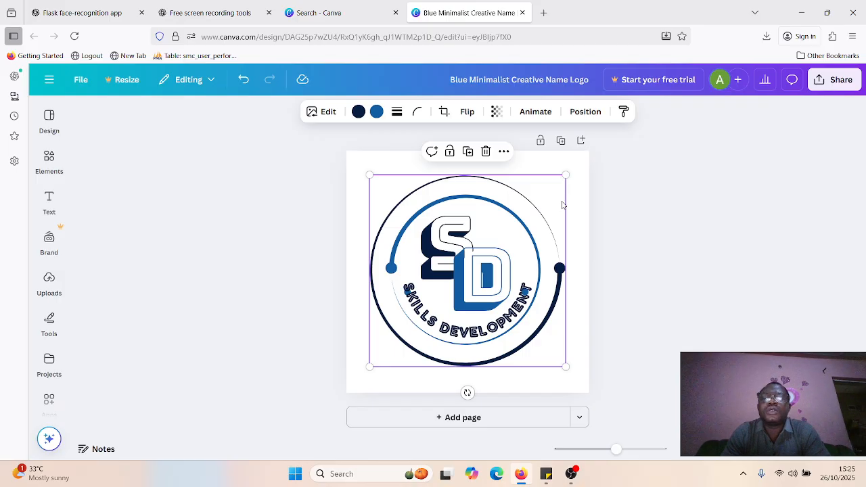
click(486, 157)
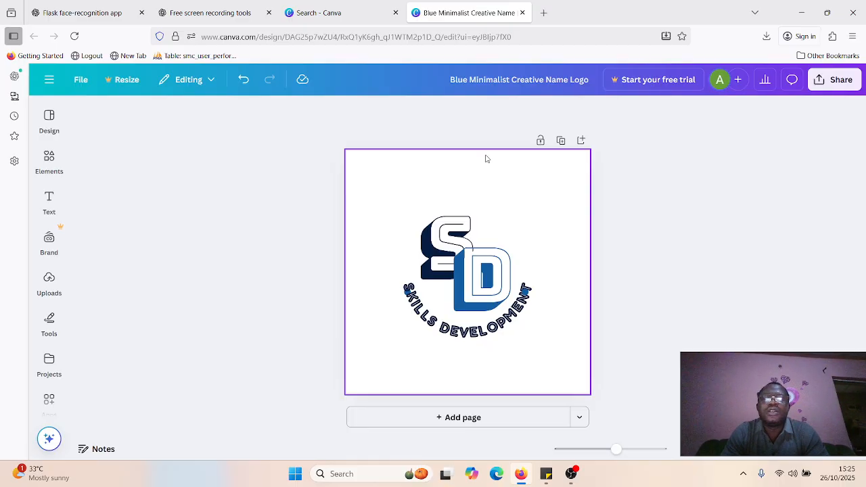
key(ctrl+z)
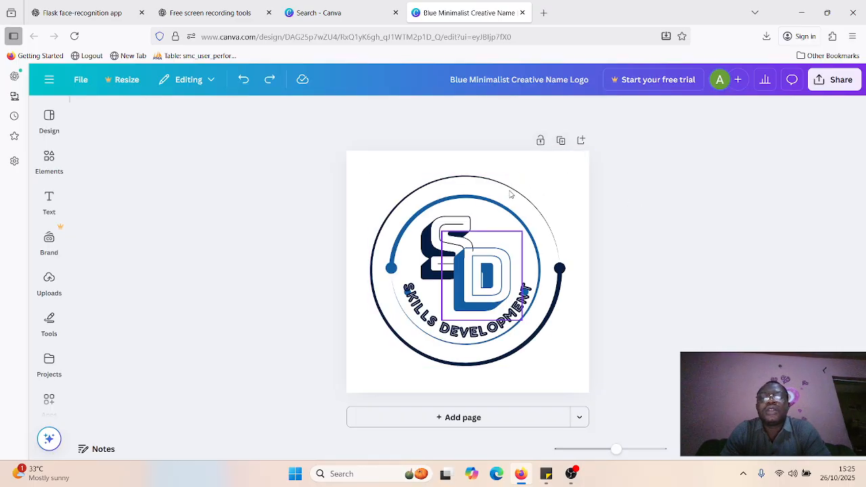
- Duplicate the circular ring graphic, move the copy around the page, and delete the copy
click(520, 196)
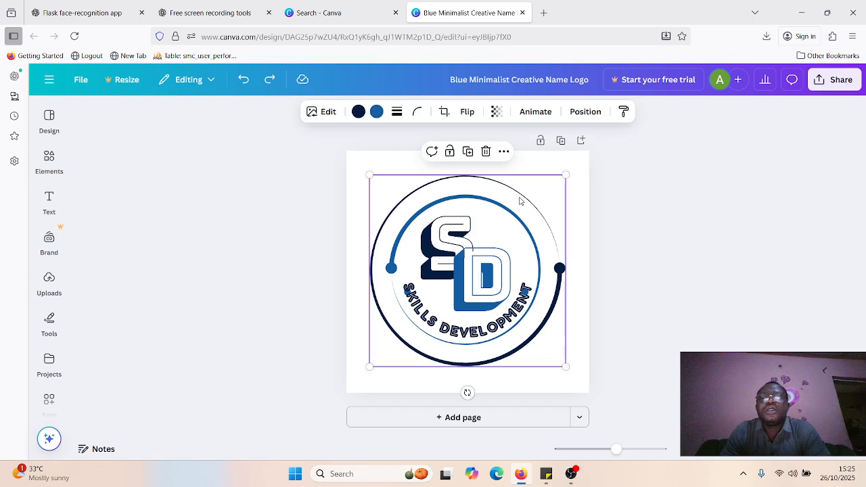
click(467, 151)
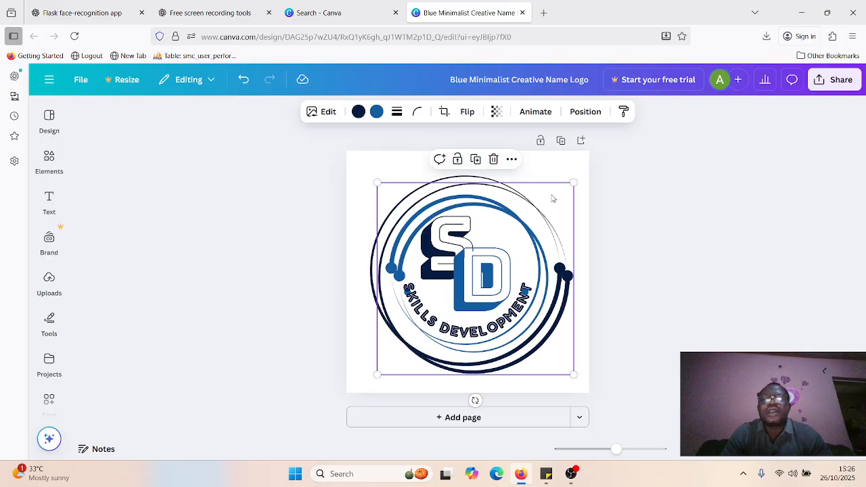
drag(552, 198, 684, 178)
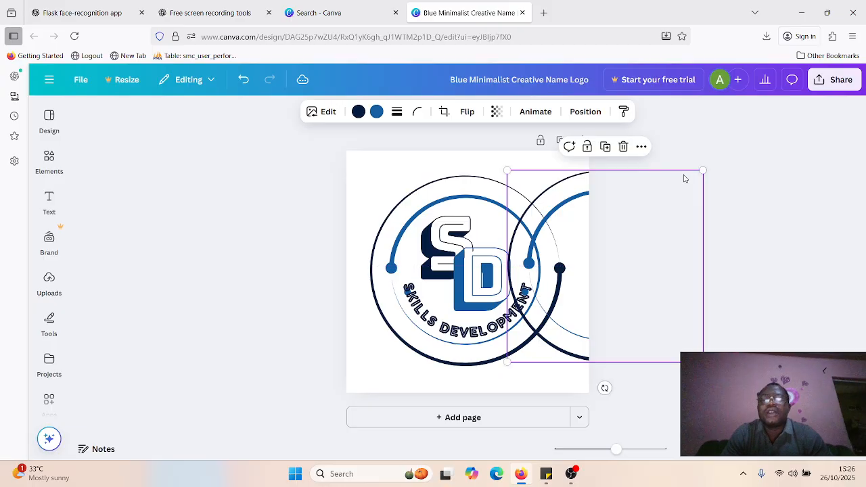
drag(563, 190, 455, 173)
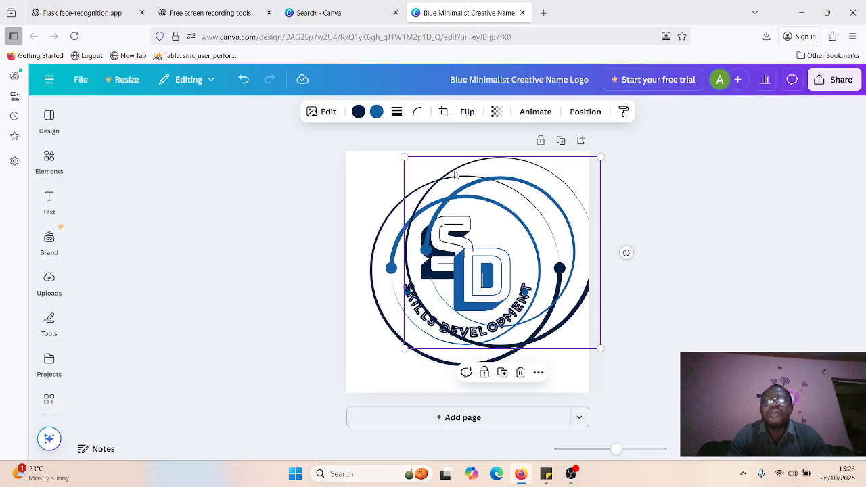
key(Delete)
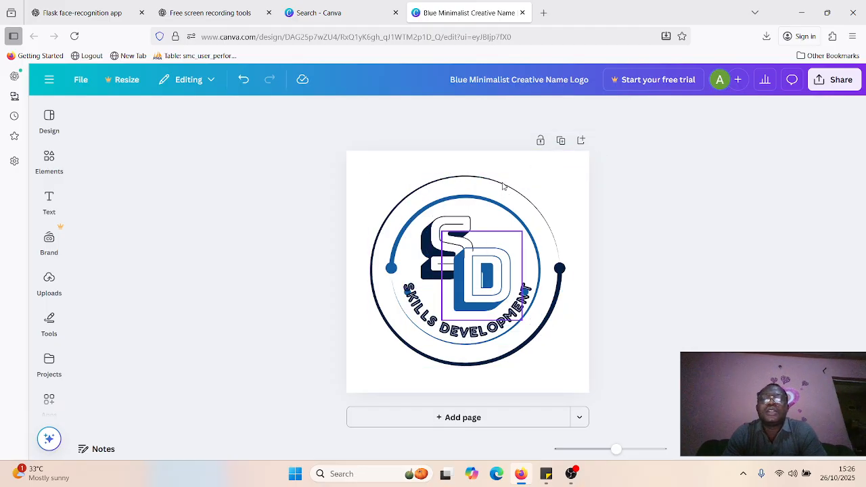
- Lock the ring graphic around the monogram and try to move it
click(503, 186)
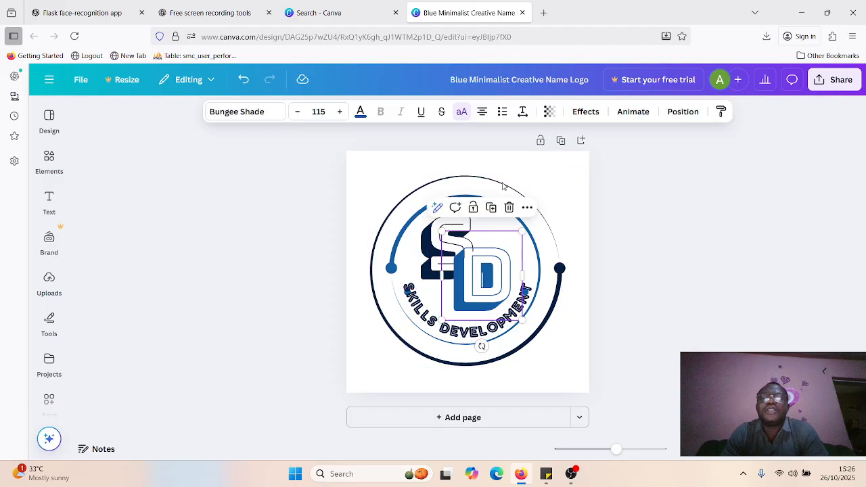
click(545, 222)
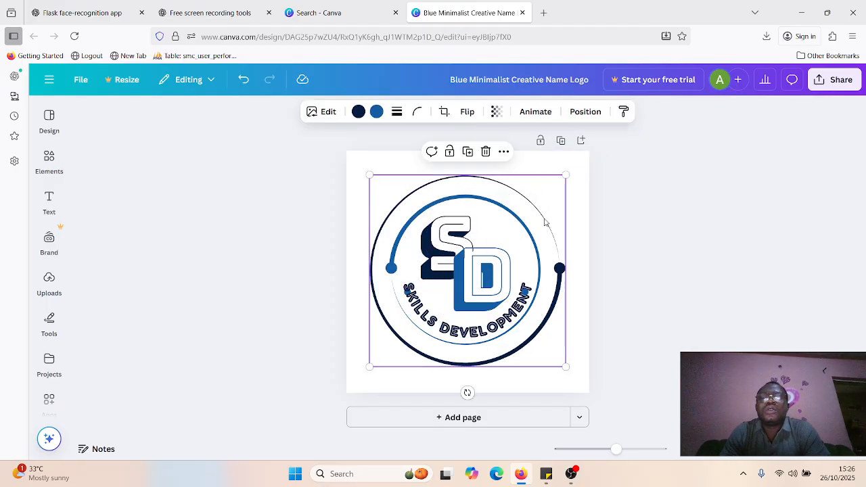
click(449, 151)
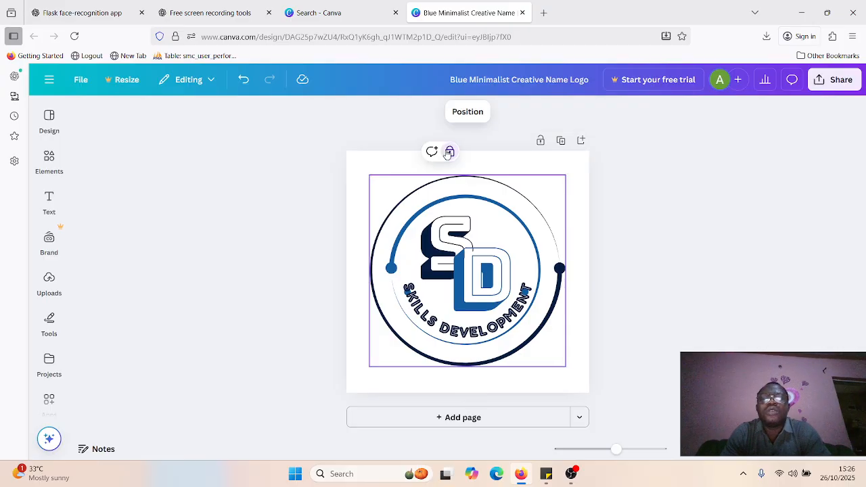
mouse_move(492, 189)
mouse_down()
mouse_move(476, 193)
mouse_move(490, 198)
mouse_up()
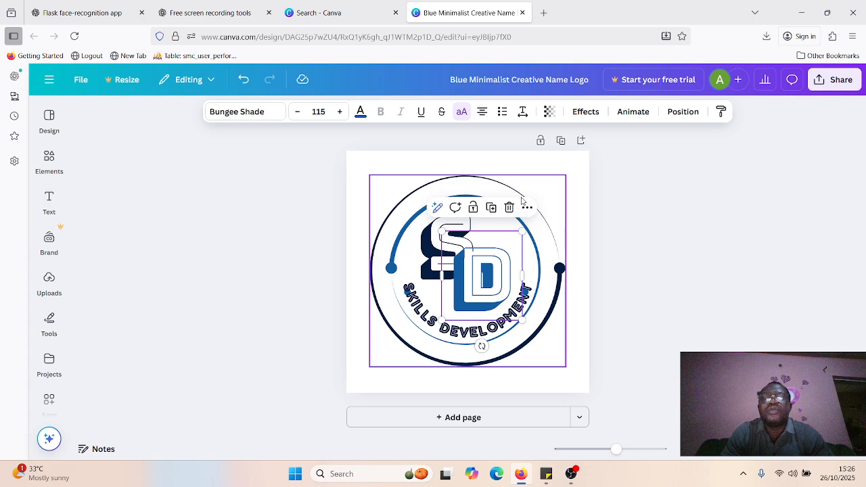
click(466, 184)
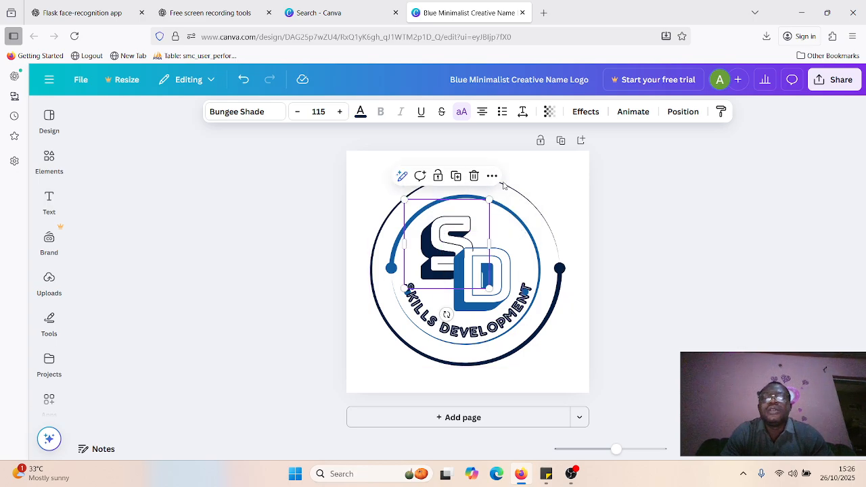
- Unlock the ring graphic, try shifting it slightly, and undo the move
click(537, 212)
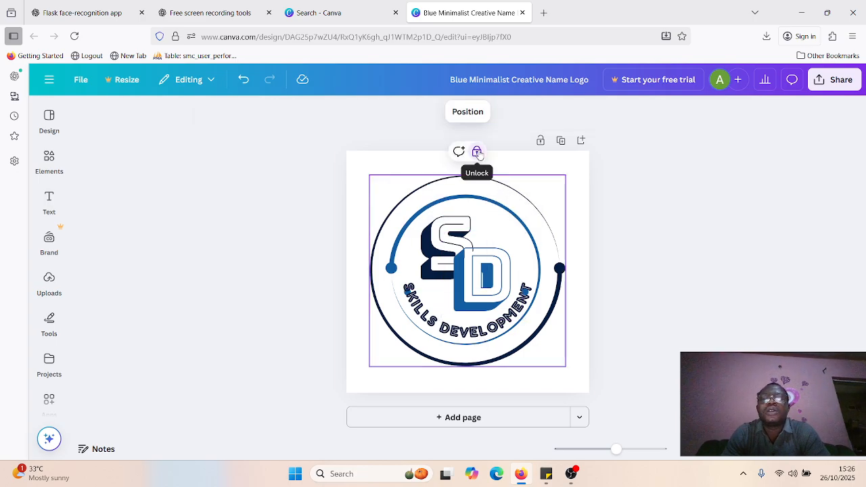
click(477, 152)
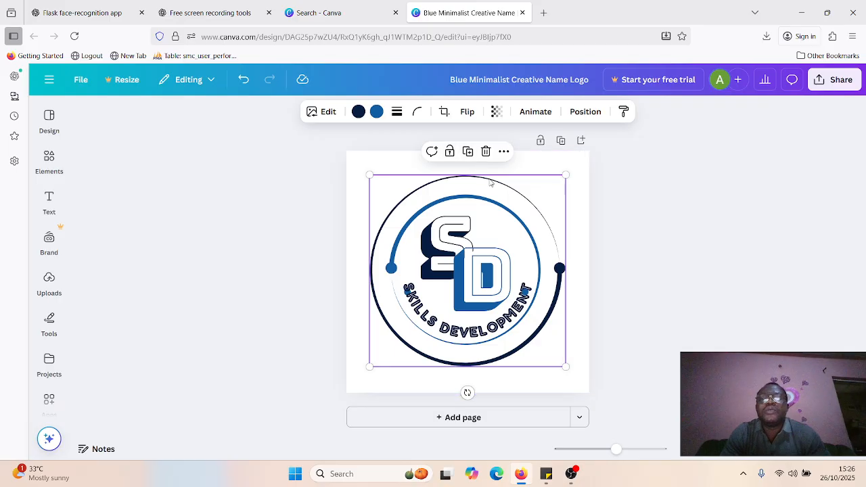
mouse_move(513, 189)
mouse_down()
mouse_move(534, 194)
mouse_move(489, 191)
mouse_move(498, 189)
mouse_up()
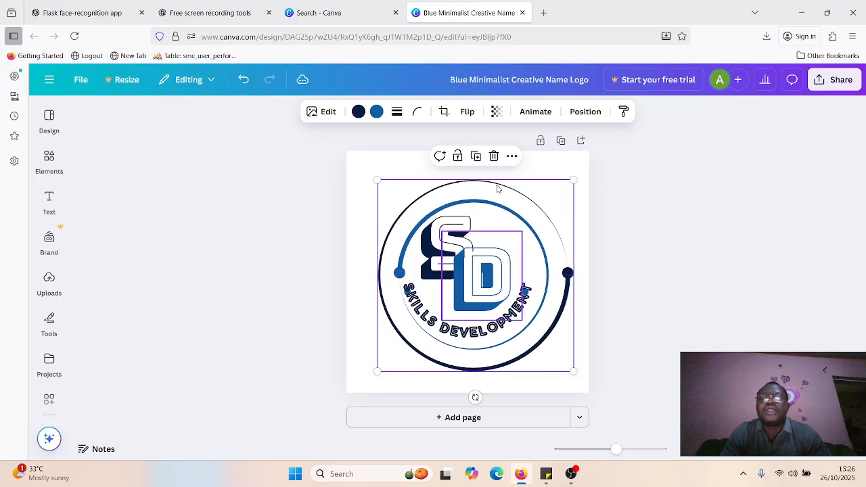
key(ctrl+z)
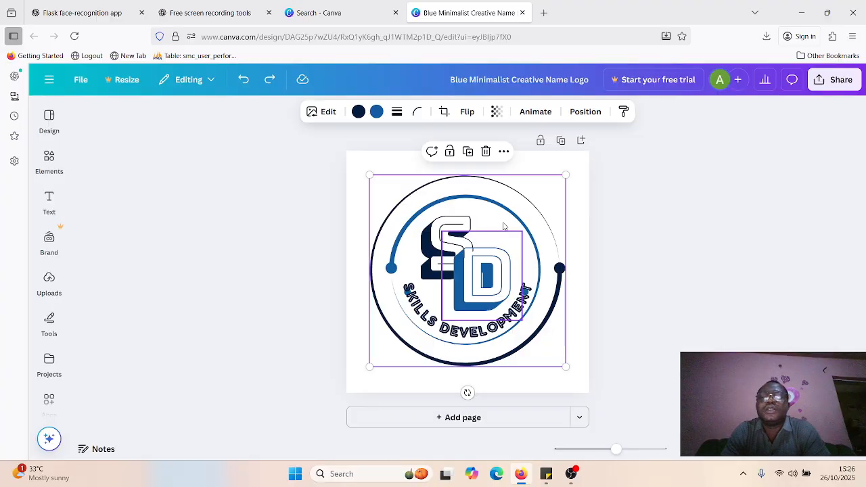
- Generate a Magic Background for "Skills development and personal growth enhancement" and apply the dark starry variant with orange sparks
click(572, 159)
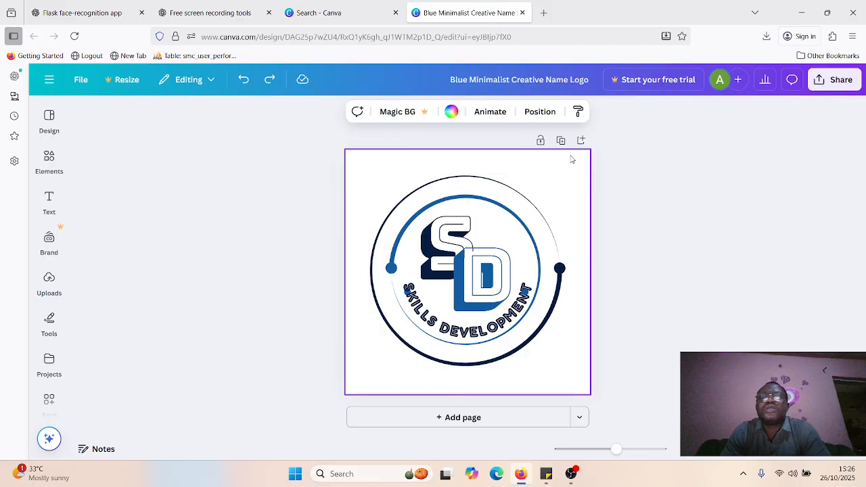
click(396, 112)
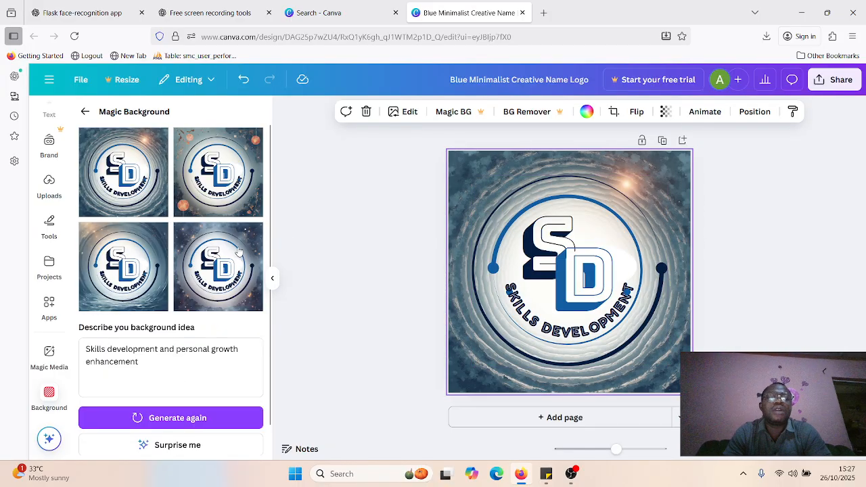
click(246, 249)
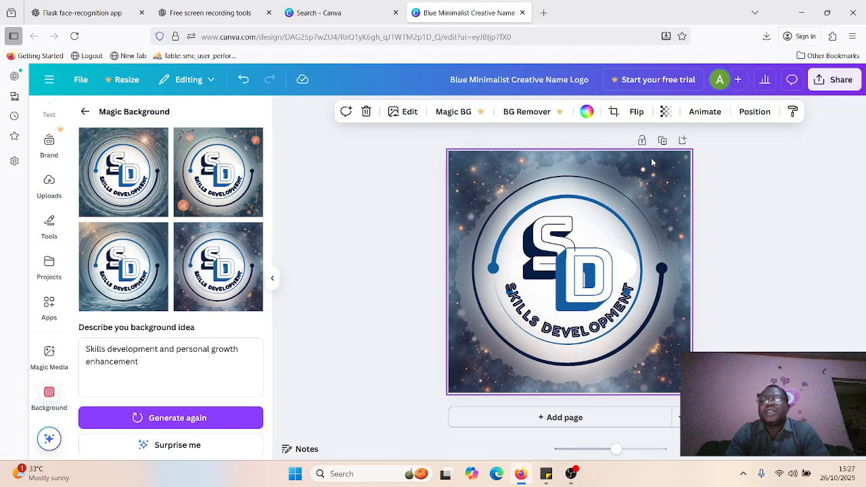
- Add a second page, insert the uploaded landscape photo with the statue and parked cars, and delete the extra copy
click(684, 141)
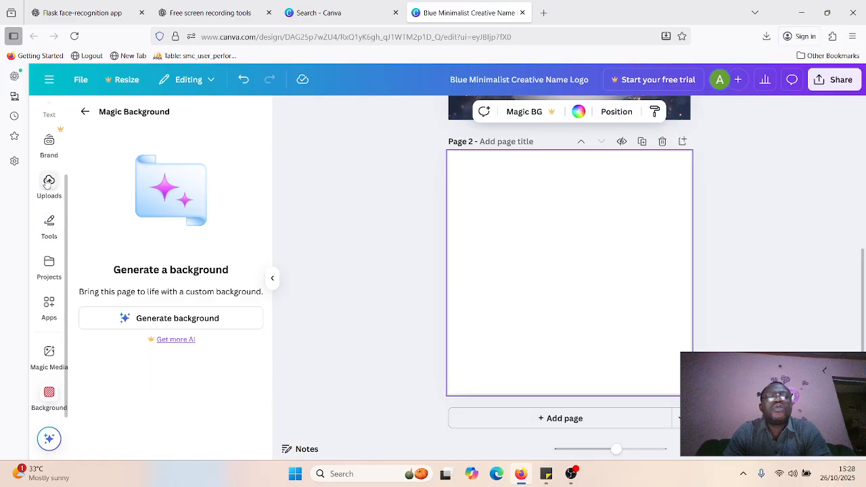
click(48, 181)
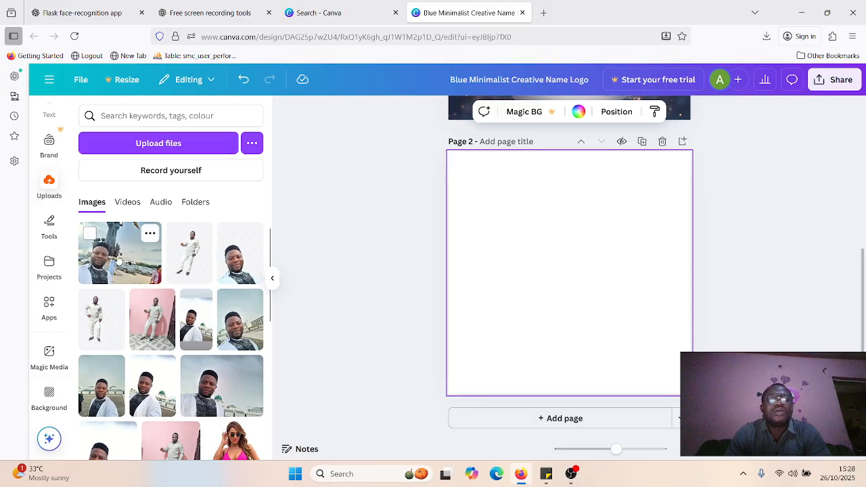
click(119, 255)
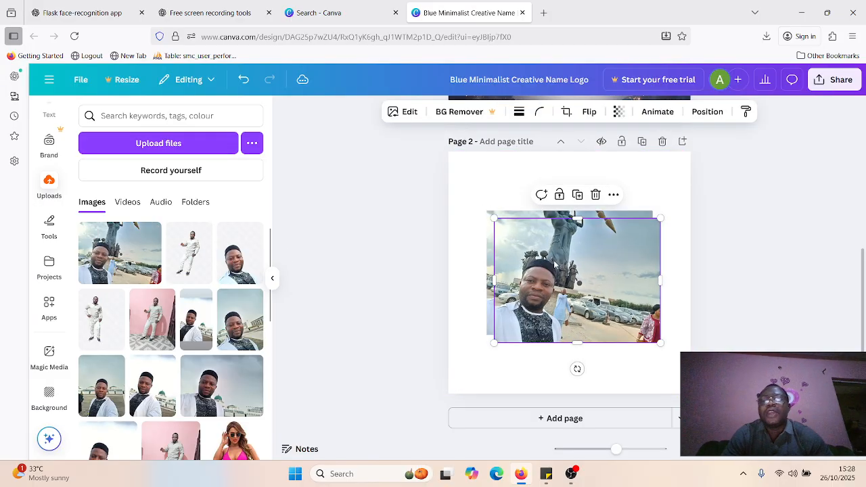
drag(553, 238, 532, 293)
key(Delete)
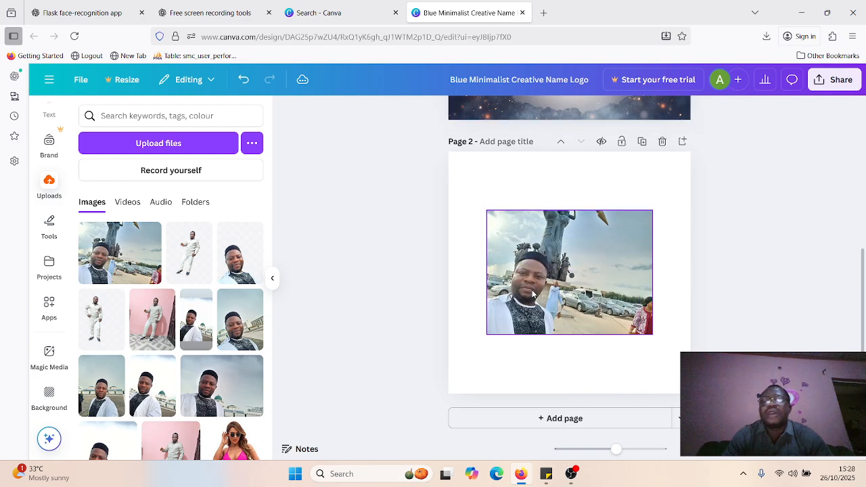
- Enlarge the photo on page 2 to span the page width and reach the bottom edge, and deselect it
click(502, 232)
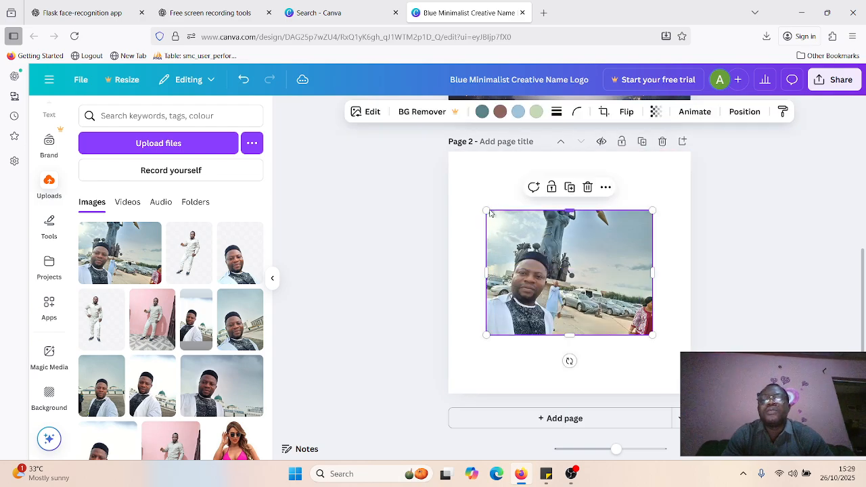
drag(488, 211, 449, 182)
drag(555, 183, 564, 160)
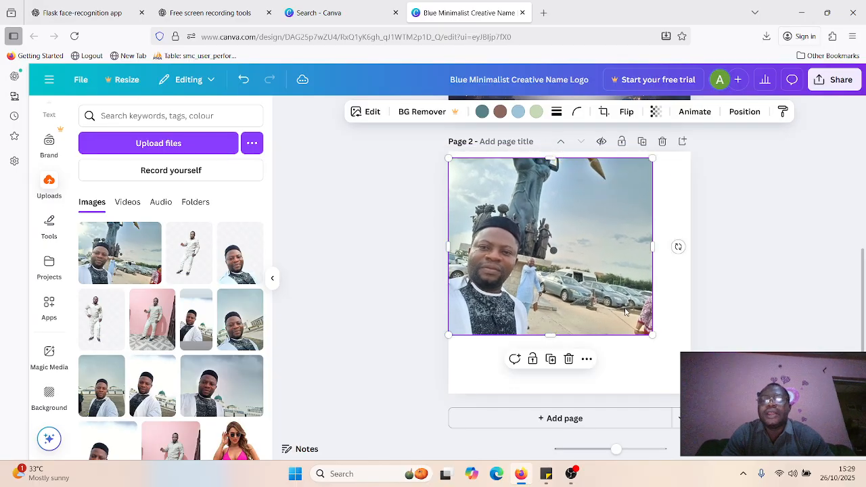
drag(652, 334, 691, 368)
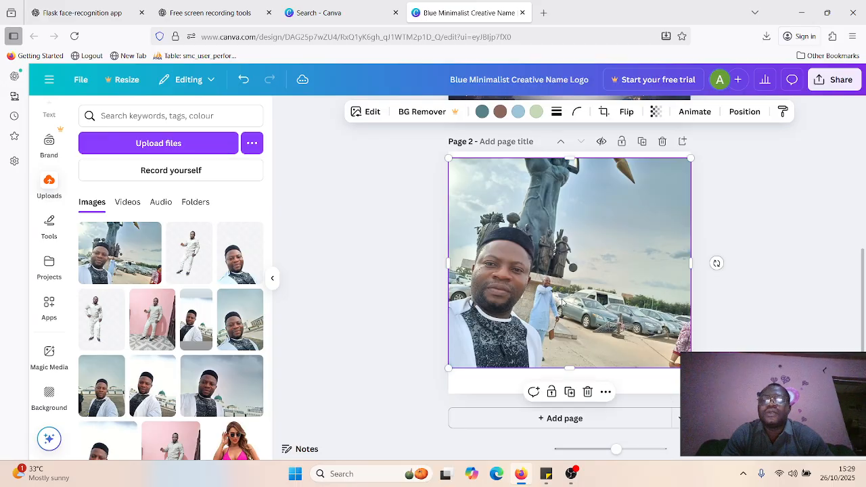
drag(569, 369, 570, 397)
click(780, 298)
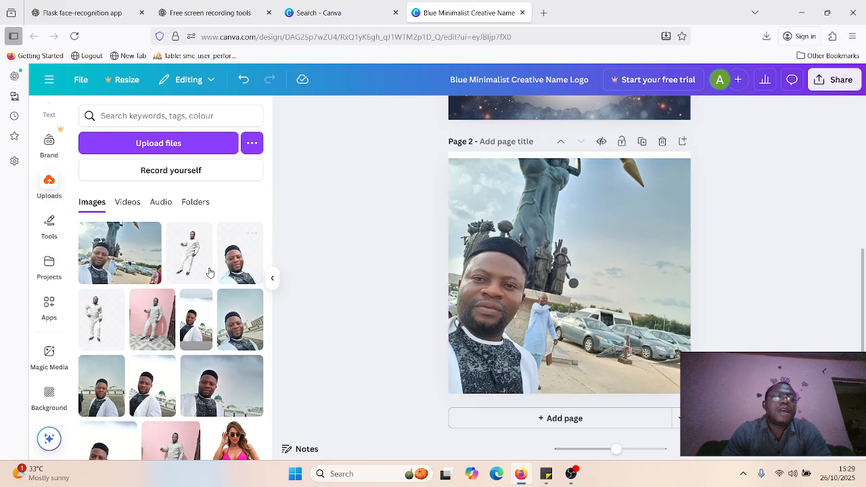
- Add a text box over the photo on page 2 and undo the extra second one
click(49, 225)
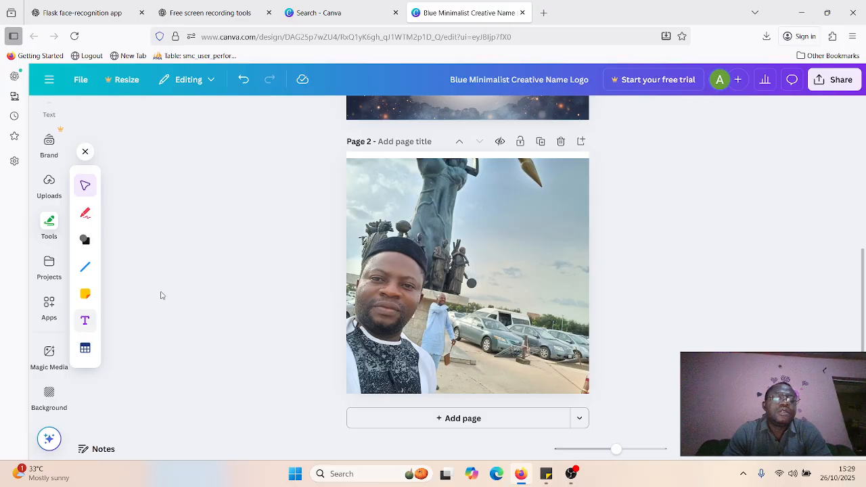
key(t)
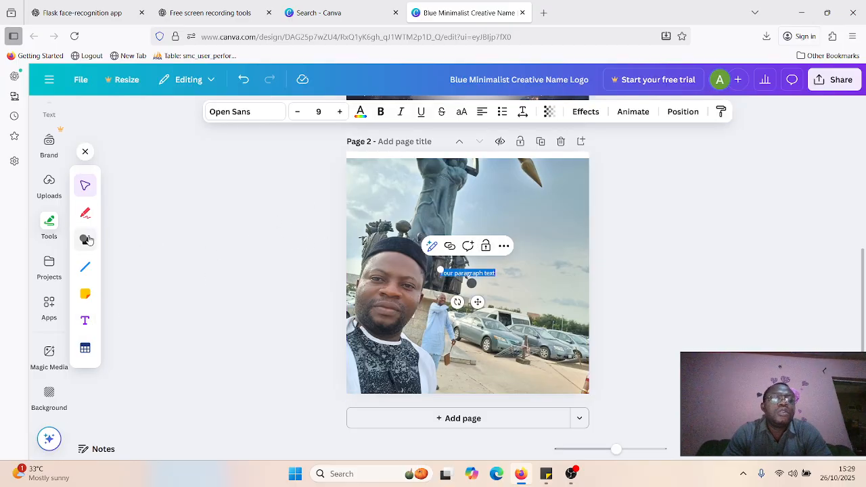
click(86, 328)
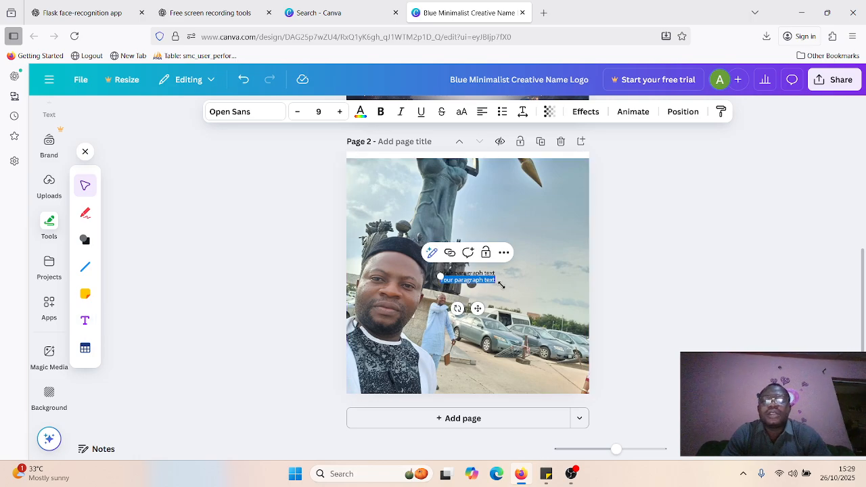
key(ctrl+z)
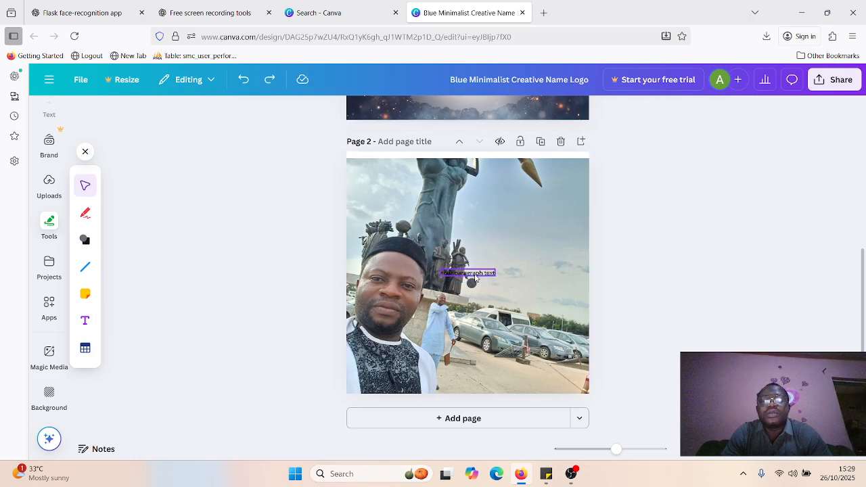
- Replace the placeholder paragraph text on page 2 with "skills development centre"
click(478, 273)
click(476, 272)
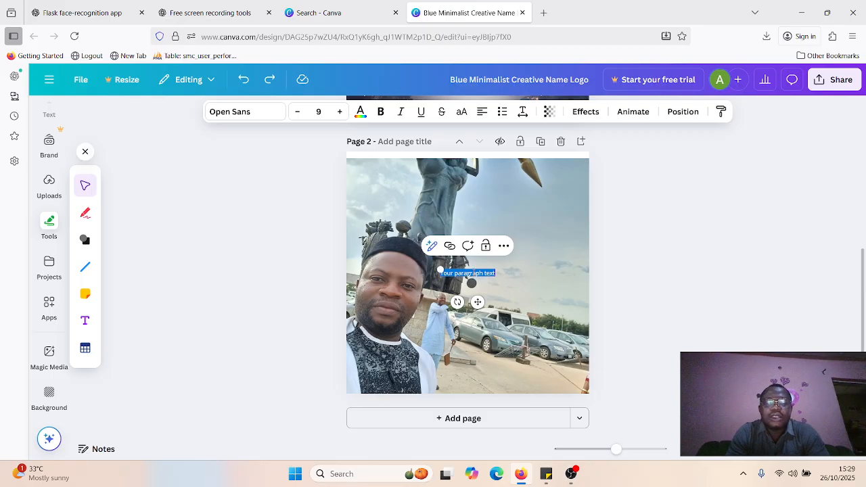
text(salisu)
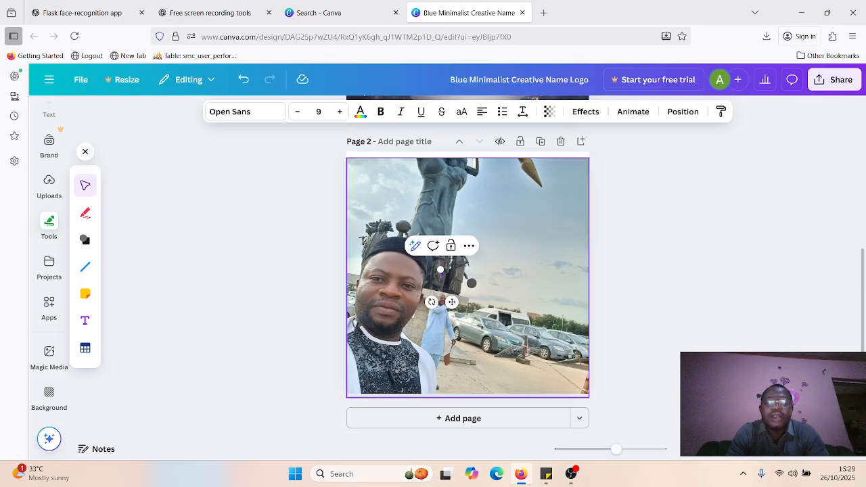
text( development)
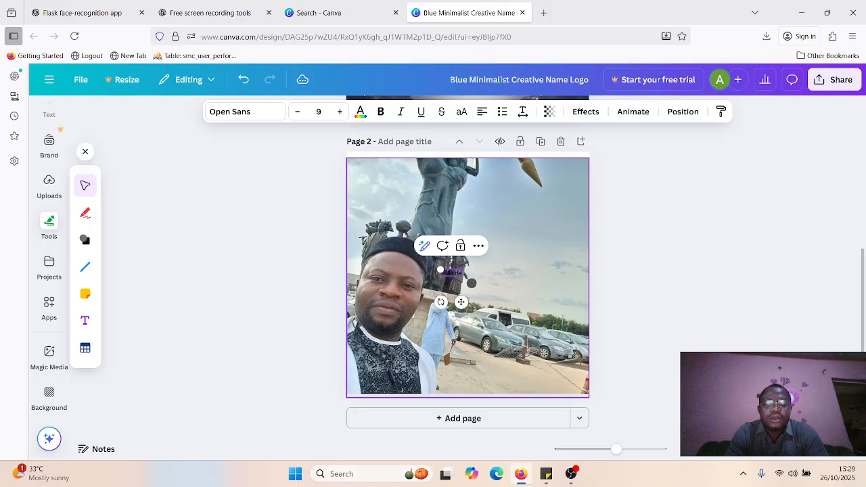
text( centre)
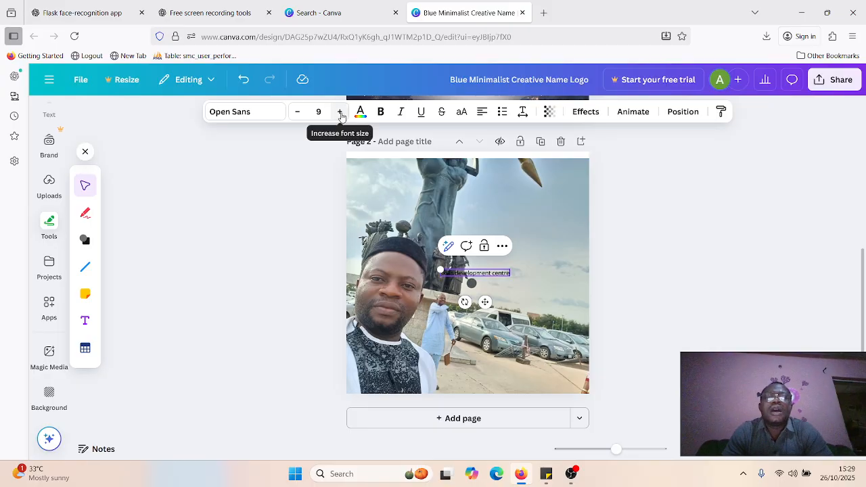
- Increase the font size of the "skills development centre" text to 19
click(339, 111)
click(340, 112)
click(340, 111)
click(339, 112)
click(340, 111)
click(340, 112)
click(340, 112)
click(340, 112)
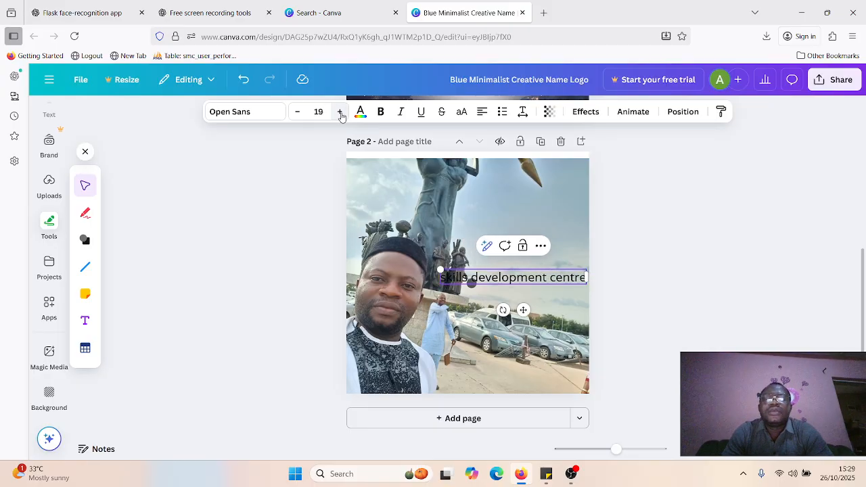
click(339, 112)
click(340, 112)
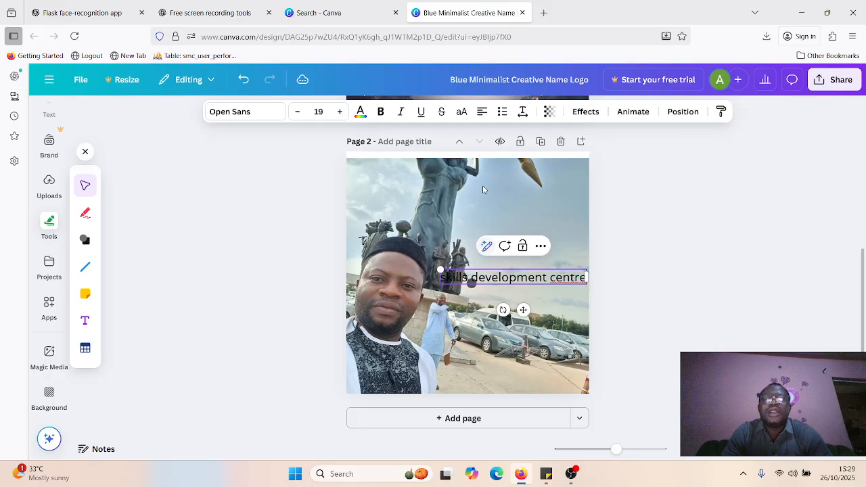
- Change the font of the "skills development centre" text on page 2 to Bungee Shade
click(268, 115)
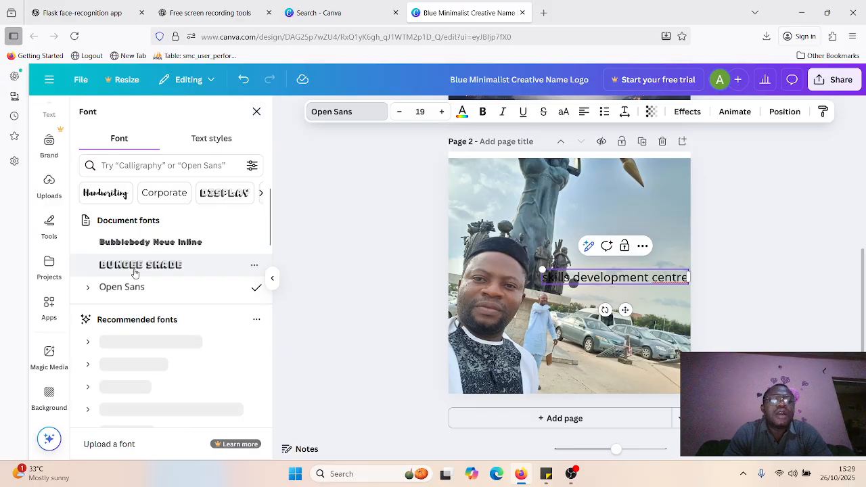
click(145, 267)
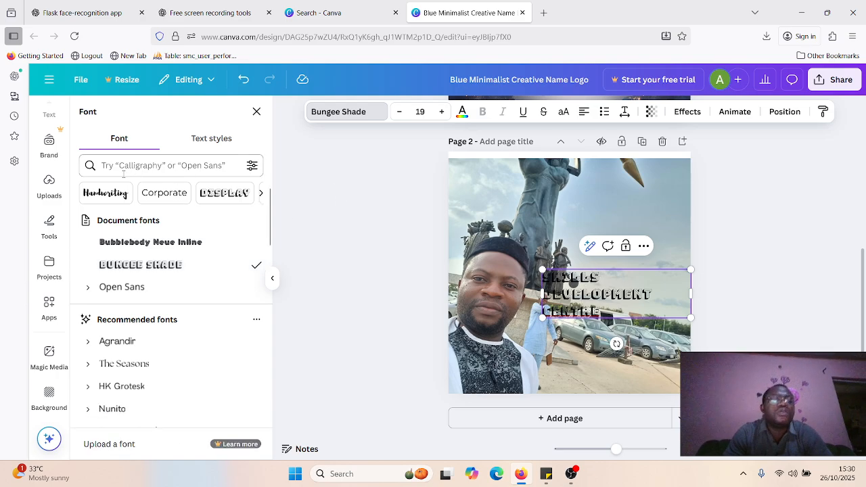
click(48, 227)
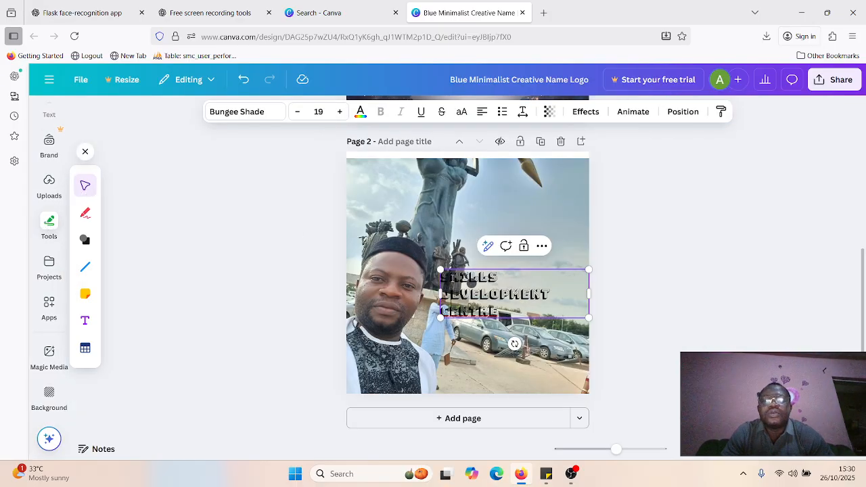
- Widen the caption's text box across the page so it fits on one line, and move it up to the upper part of the photo
double_click(471, 283)
click(569, 295)
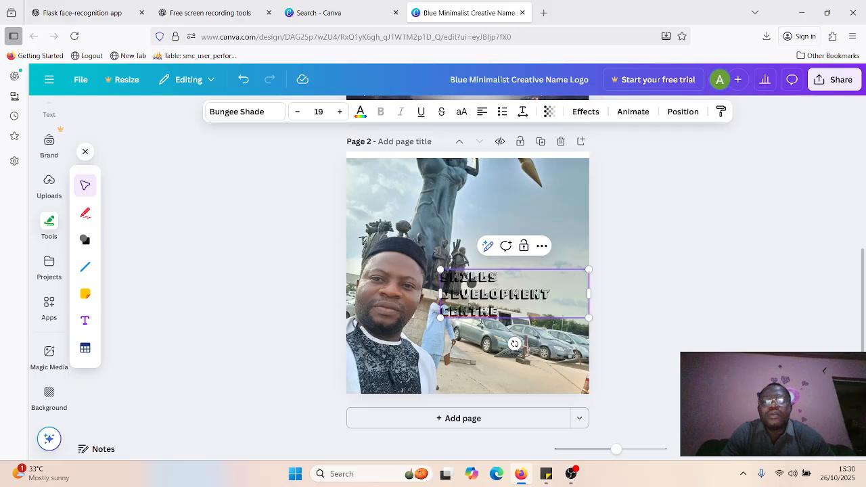
drag(479, 311, 449, 311)
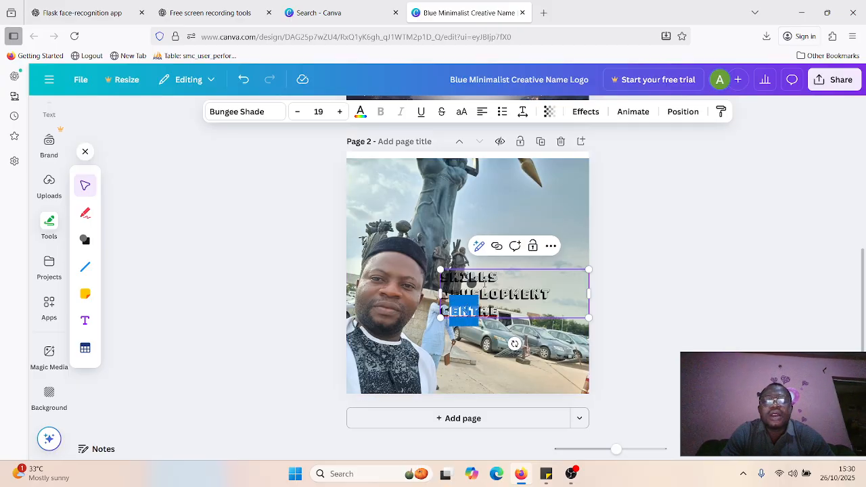
click(440, 292)
drag(440, 292, 370, 296)
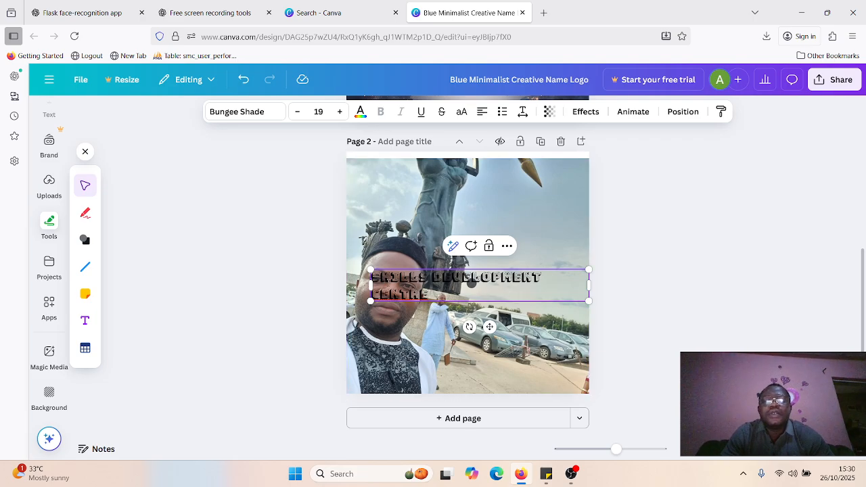
drag(366, 285, 347, 287)
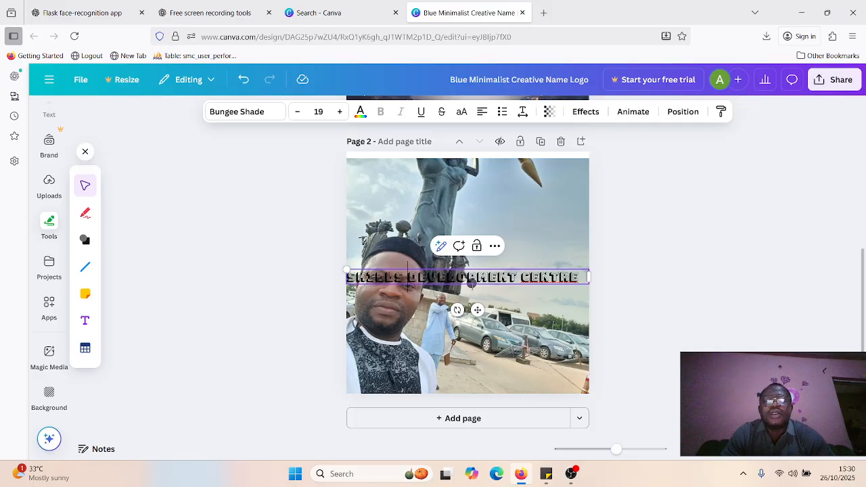
drag(478, 309, 486, 260)
drag(486, 243, 479, 230)
- Colour the whole "skills development centre" caption red
double_click(467, 195)
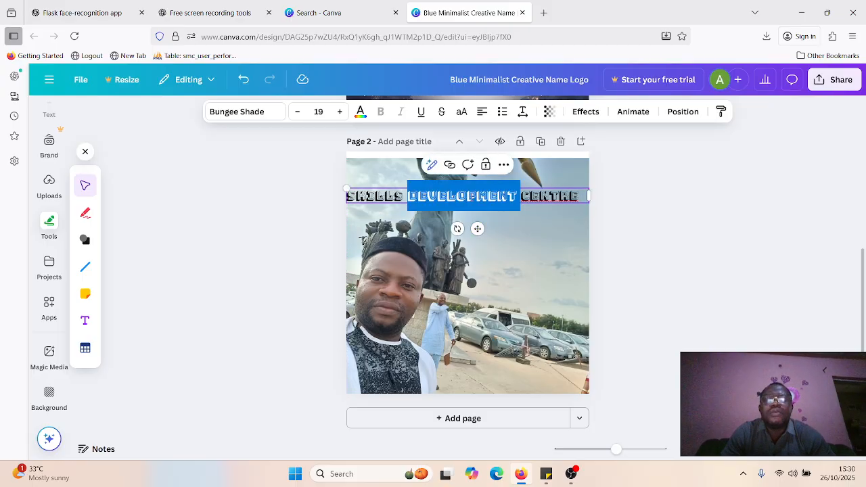
key(ctrl+a)
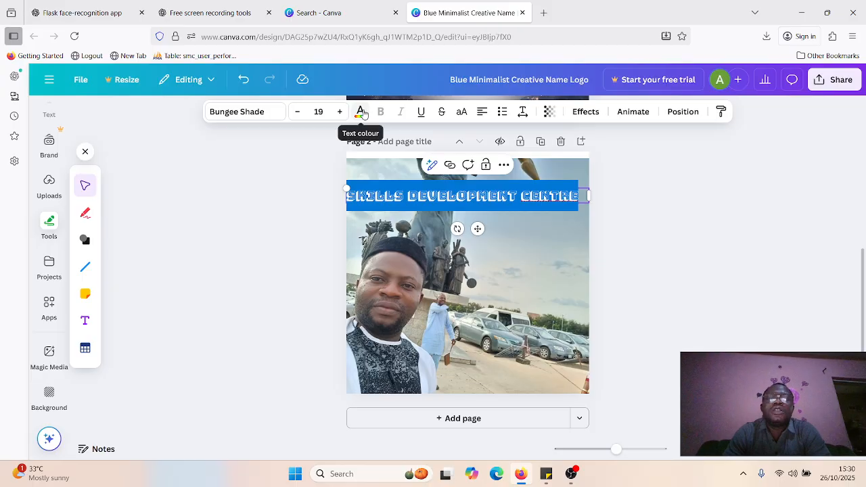
click(360, 111)
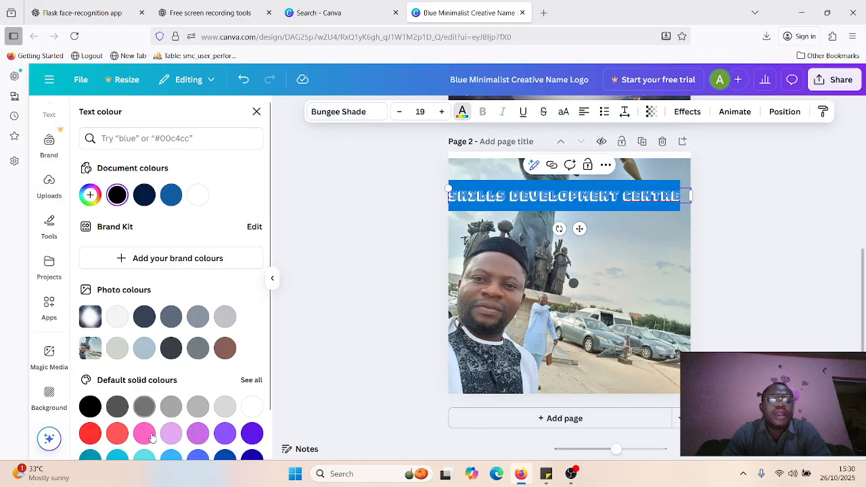
click(117, 435)
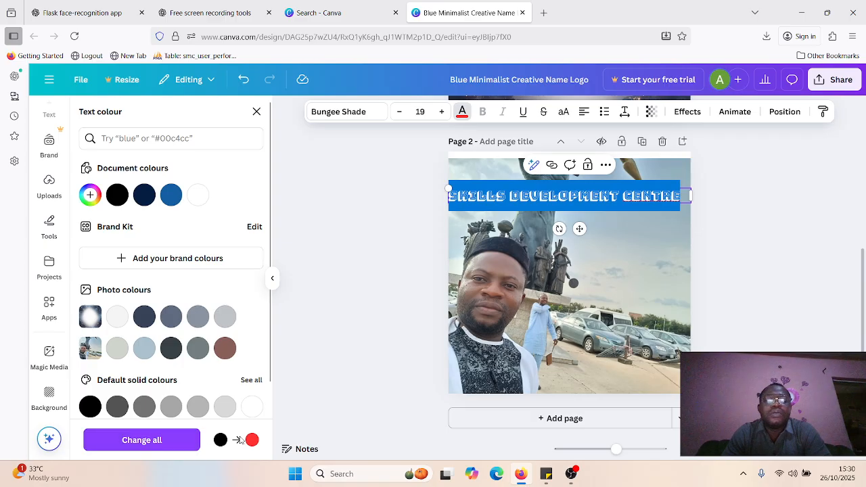
click(576, 247)
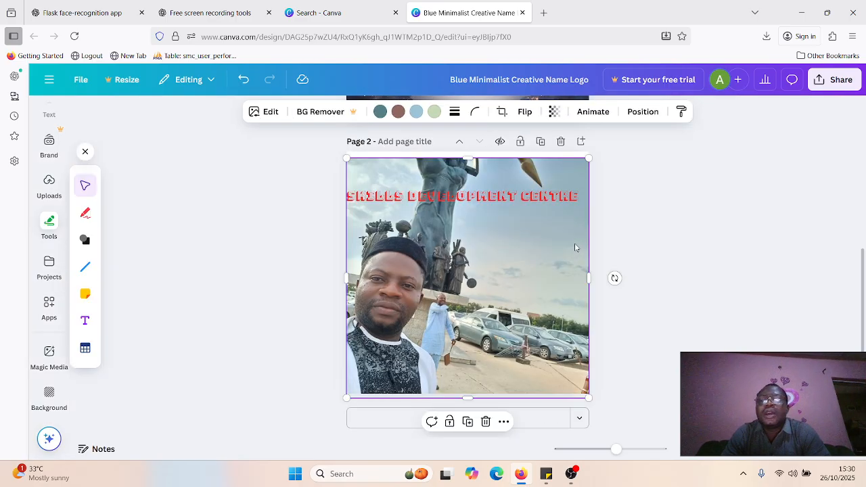
click(503, 197)
double_click(503, 197)
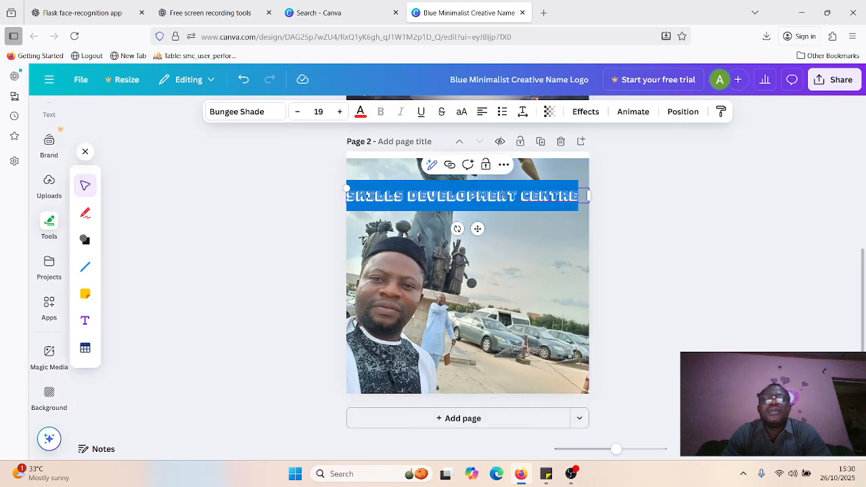
click(86, 323)
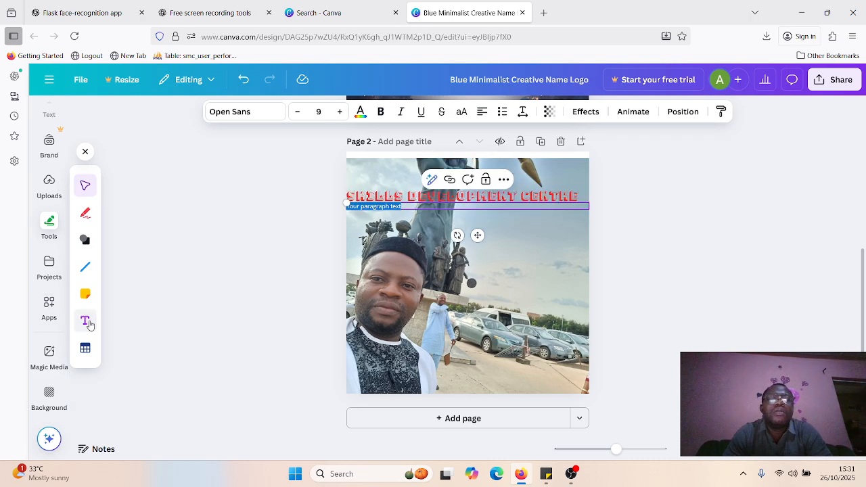
key(ctrl+z)
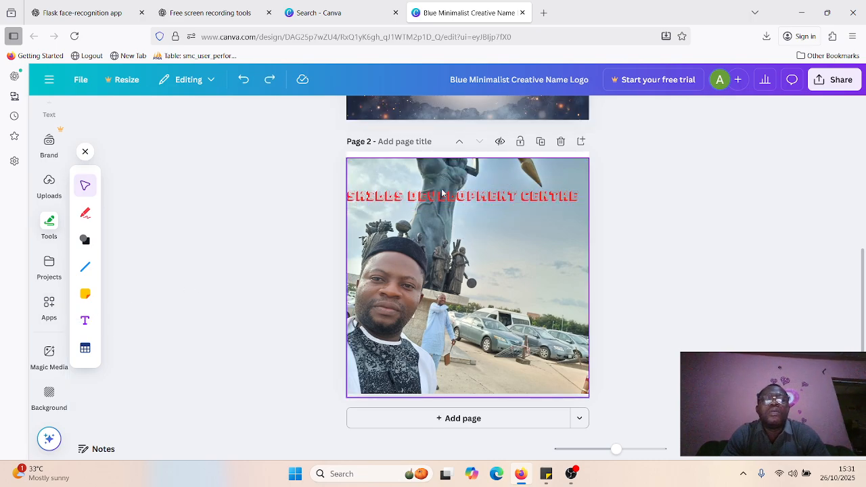
- Change the font of the red caption on page 2 to Bungee
click(465, 200)
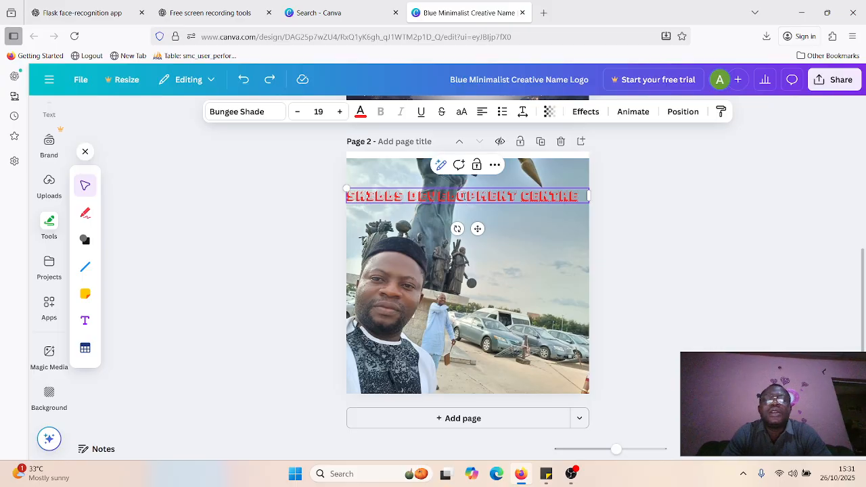
double_click(466, 197)
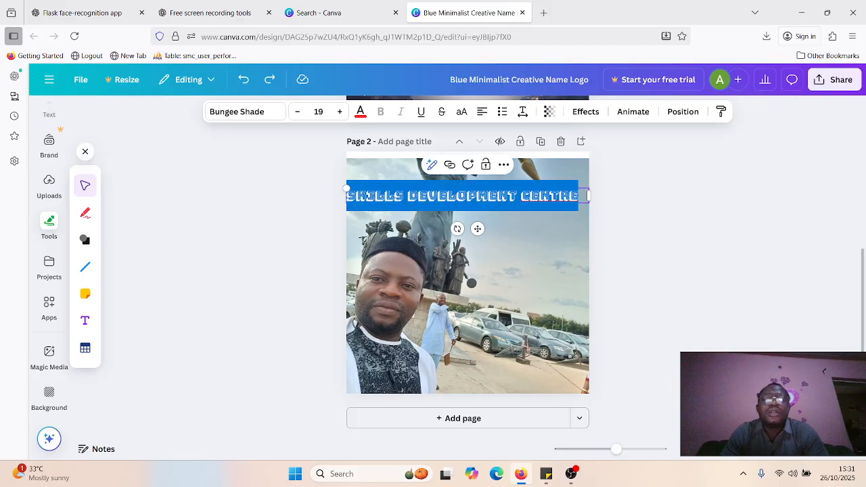
click(268, 113)
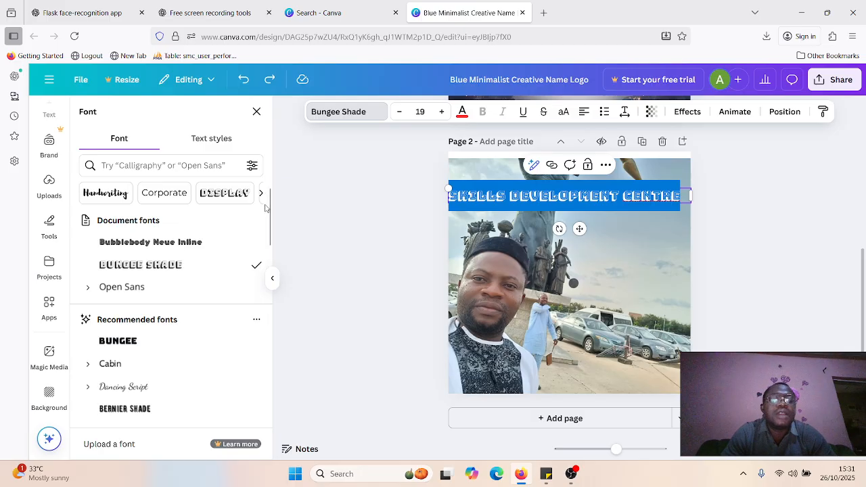
click(137, 344)
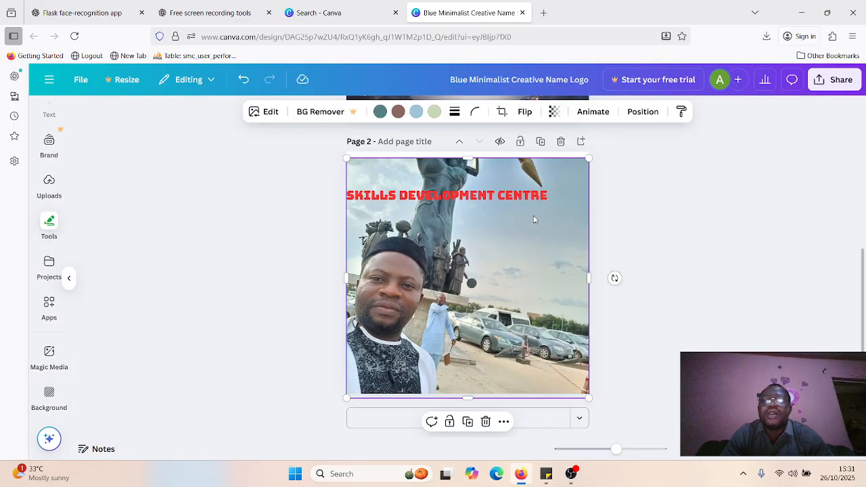
- Move the red caption slightly up and to the right so its text sits centred near the photo's upper edge
click(652, 231)
drag(427, 197, 452, 180)
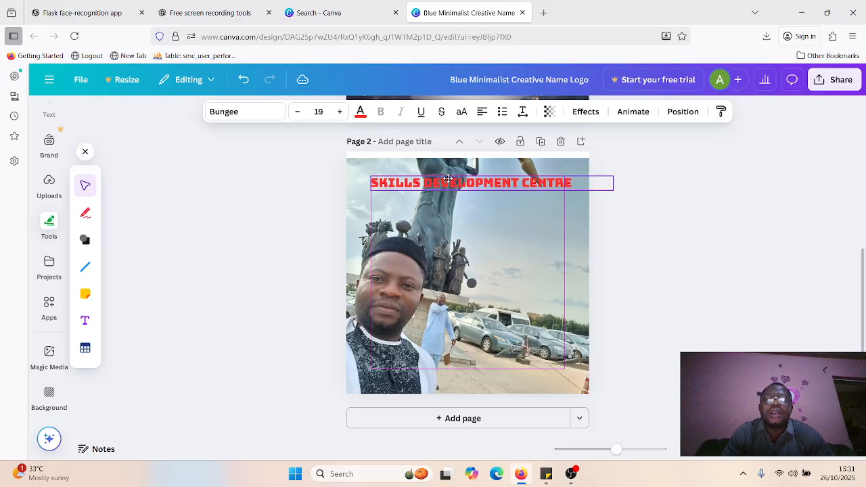
click(494, 272)
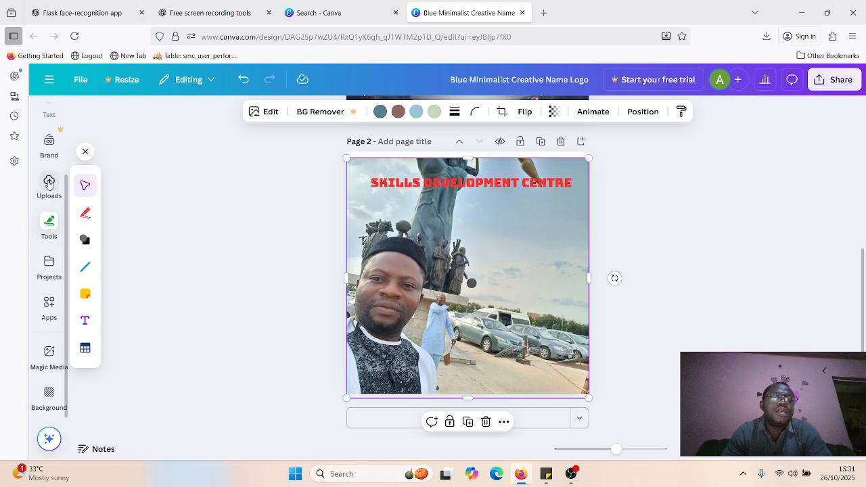
- Add a dark upright triangle to page 2 and place it just below the right half of the caption
click(85, 242)
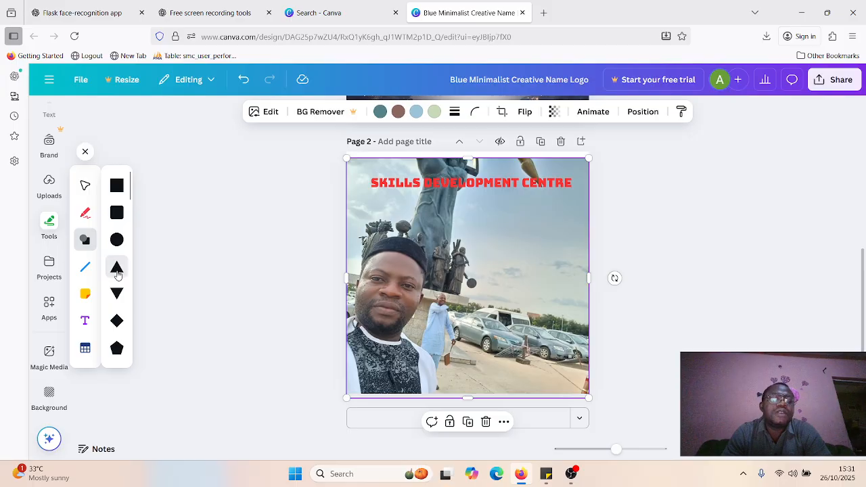
click(449, 229)
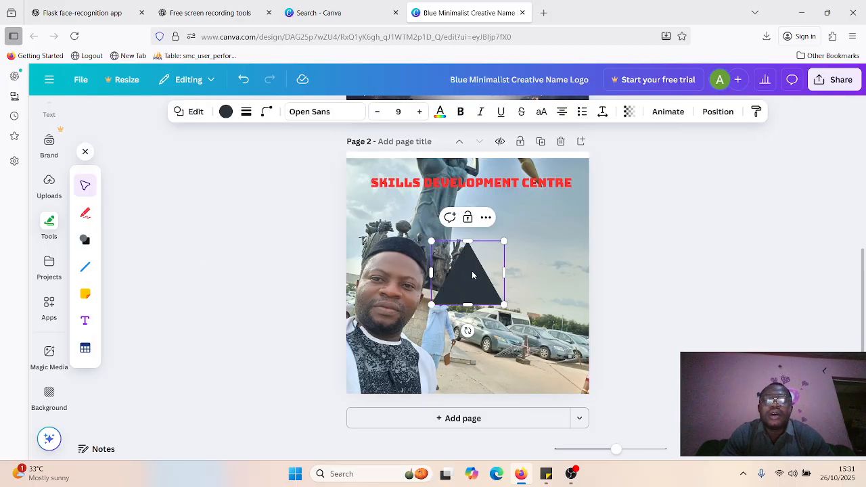
drag(472, 275, 517, 229)
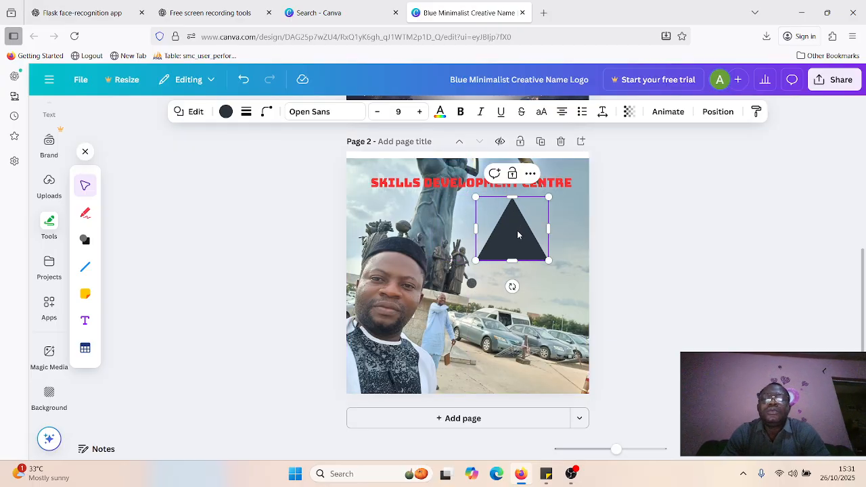
- Add a dark circle to page 2 and place it beside the triangle, on its left
click(84, 239)
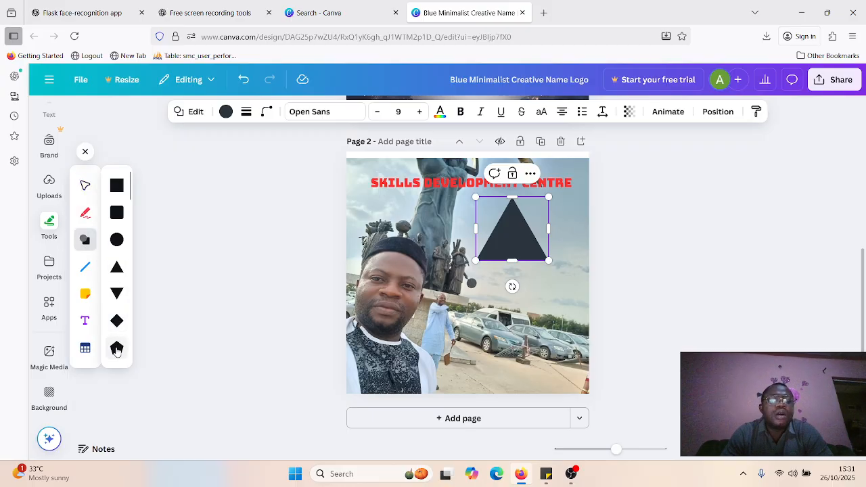
click(117, 240)
drag(467, 272, 431, 234)
- Stack the circle above the triangle so they overlap in a keyhole shape, with the circle rotated slightly
click(514, 237)
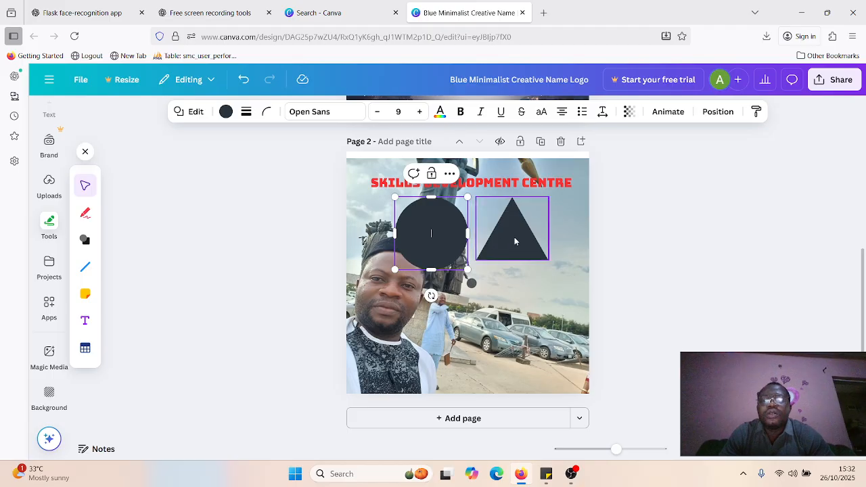
drag(514, 237, 513, 295)
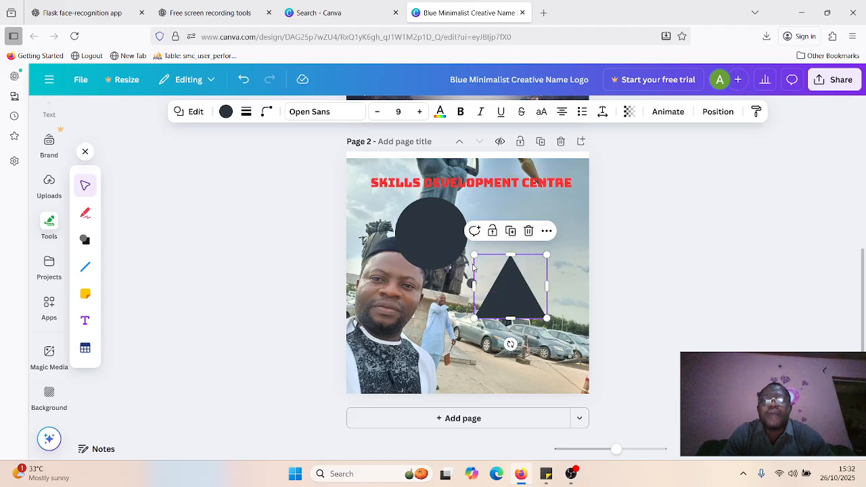
click(429, 234)
drag(429, 234, 510, 241)
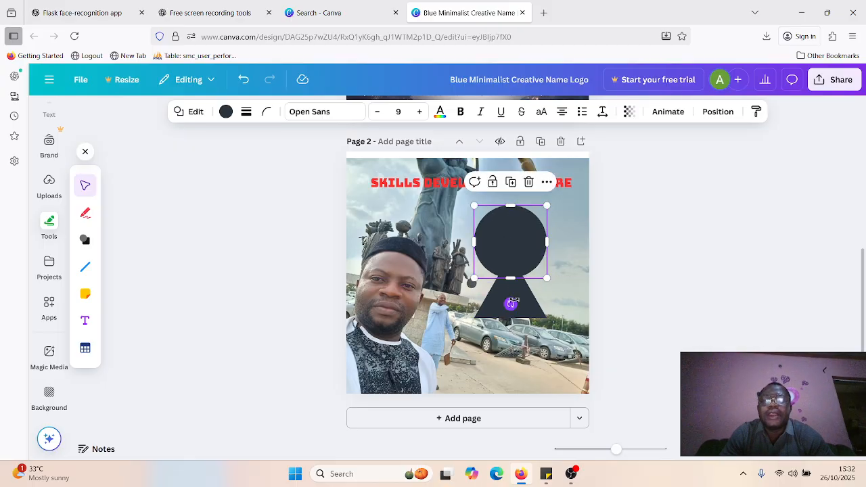
drag(511, 304, 525, 278)
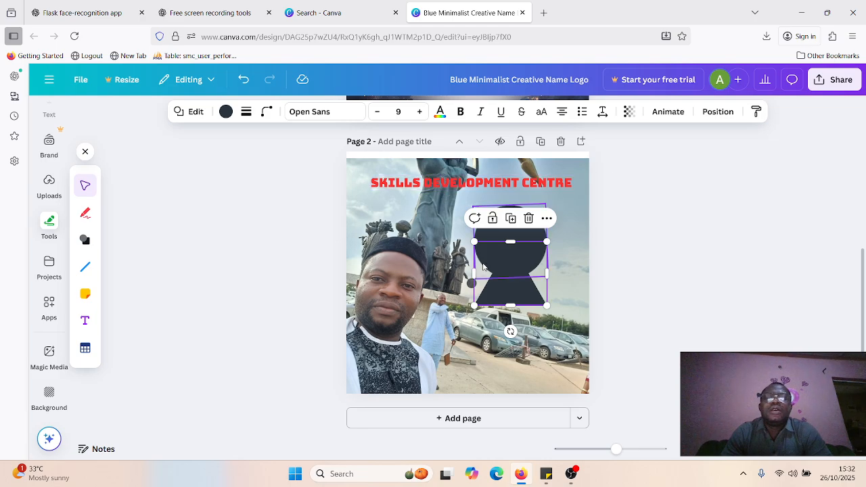
click(580, 254)
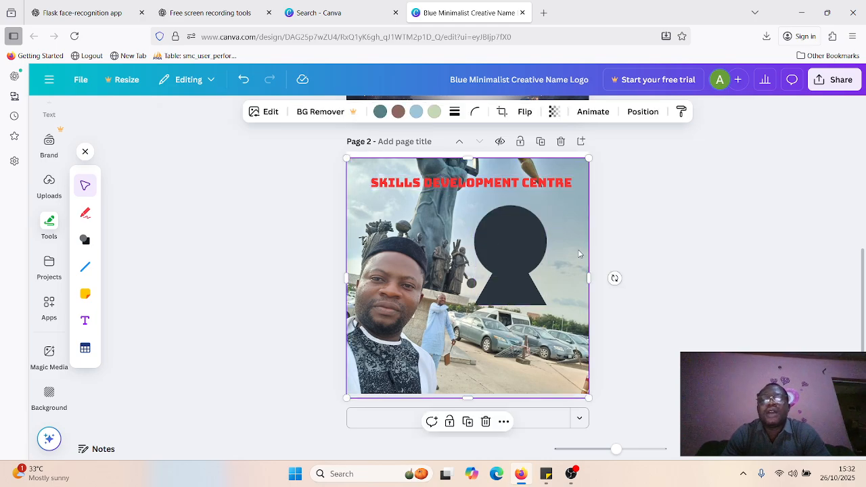
- Set the circle's text colour to the blue already used in the document
click(511, 219)
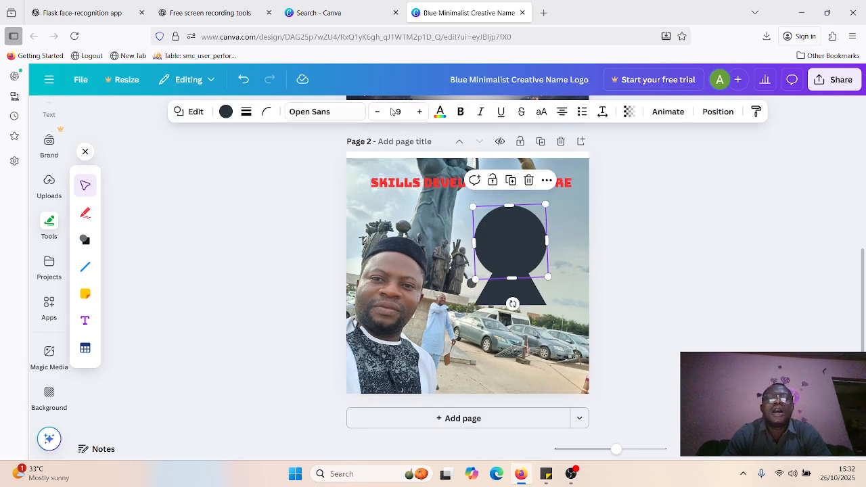
click(440, 113)
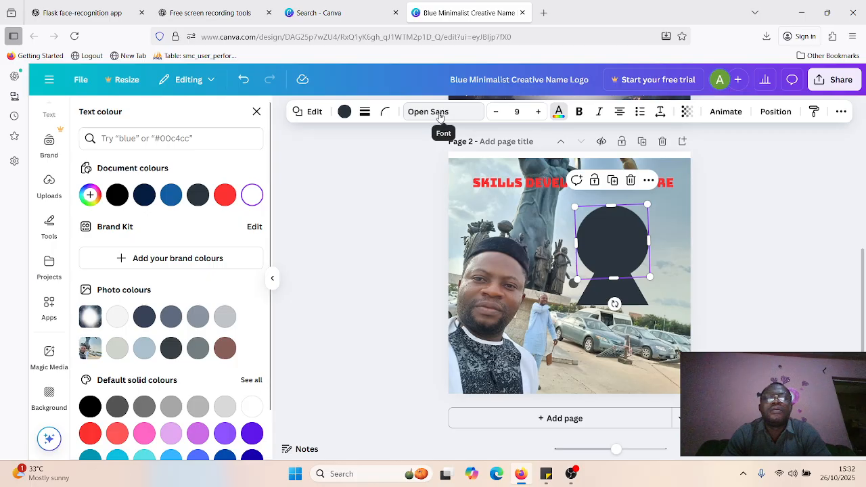
click(169, 202)
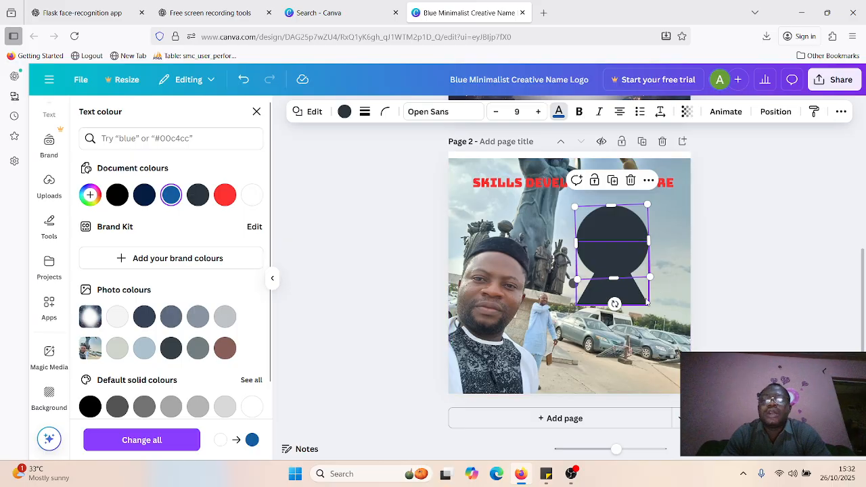
- Fill the circle on page 2 with the blue already used in the document, after trying the document's red
click(622, 264)
click(623, 264)
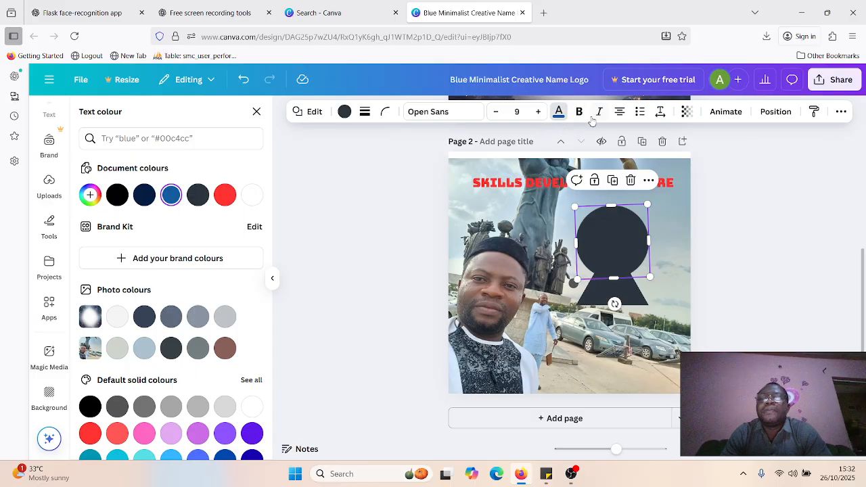
click(344, 112)
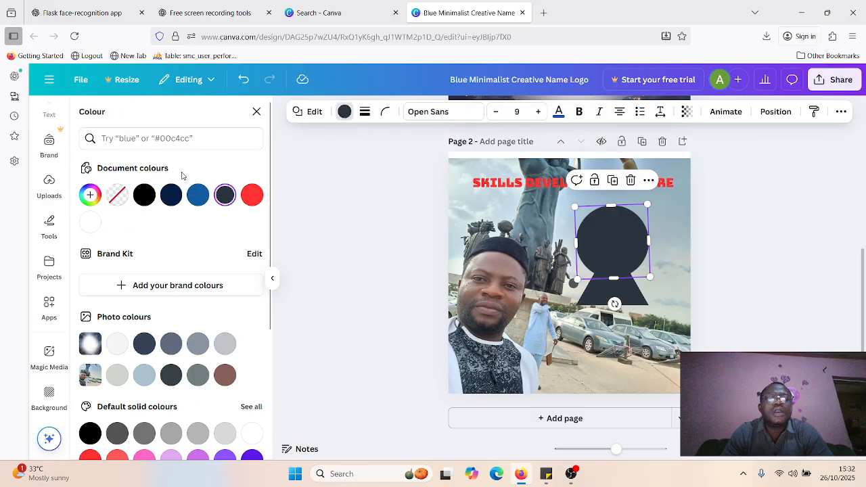
click(253, 196)
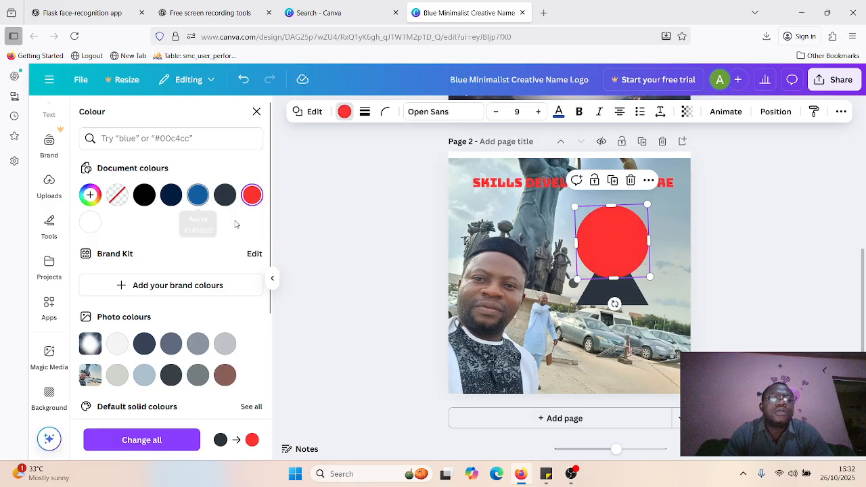
click(199, 195)
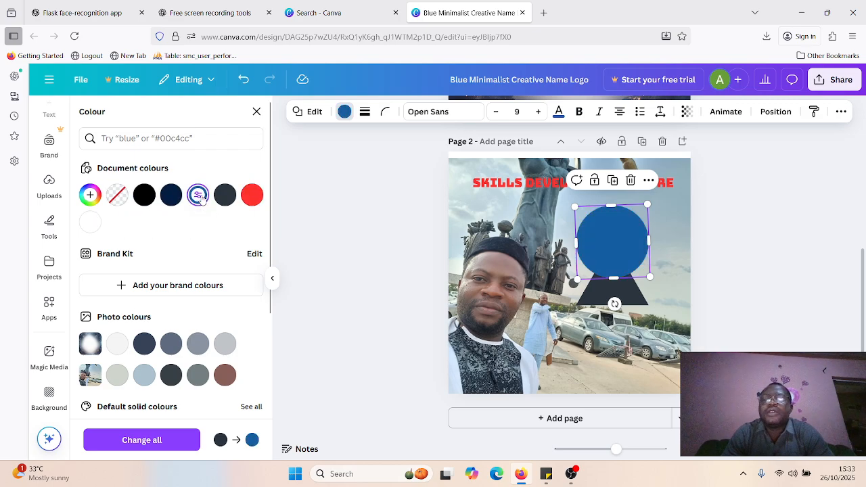
- Fill the triangle below the circle with the same document blue
click(630, 295)
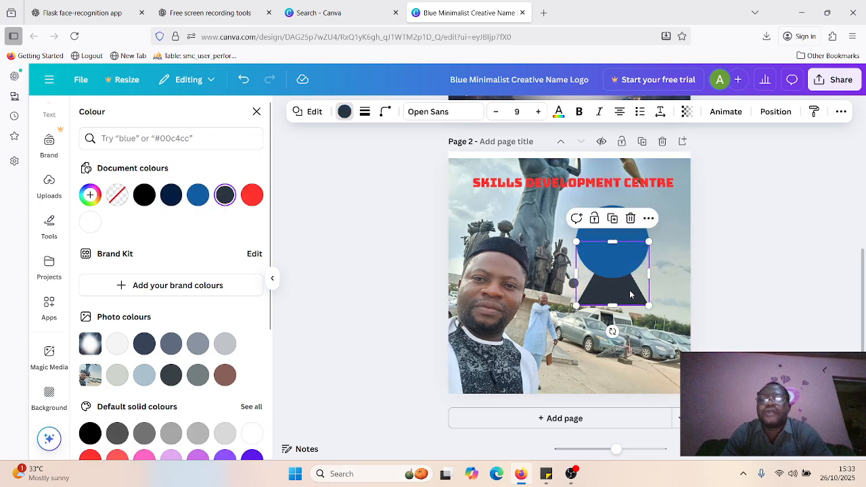
click(199, 195)
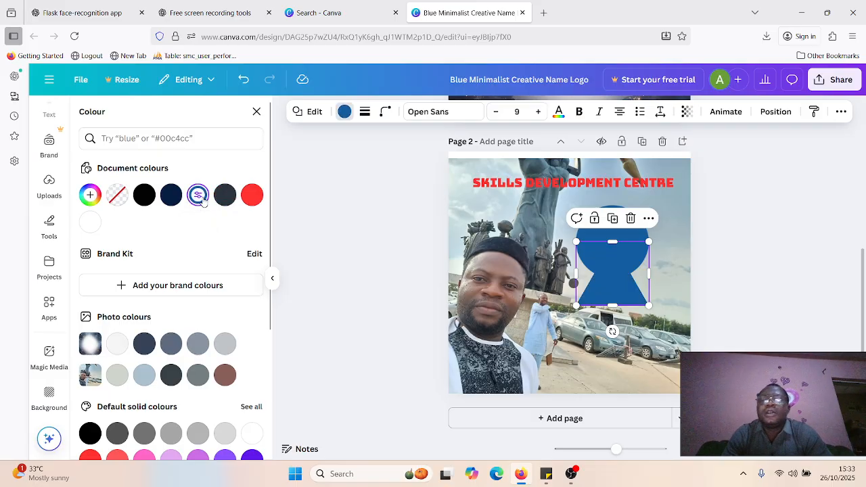
click(670, 257)
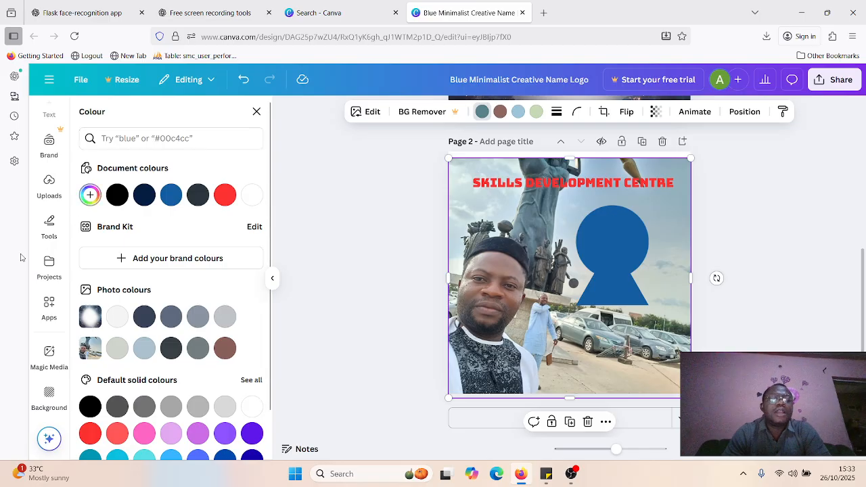
- Add a text box to page 2 and replace its placeholder text with "sdc"
click(49, 228)
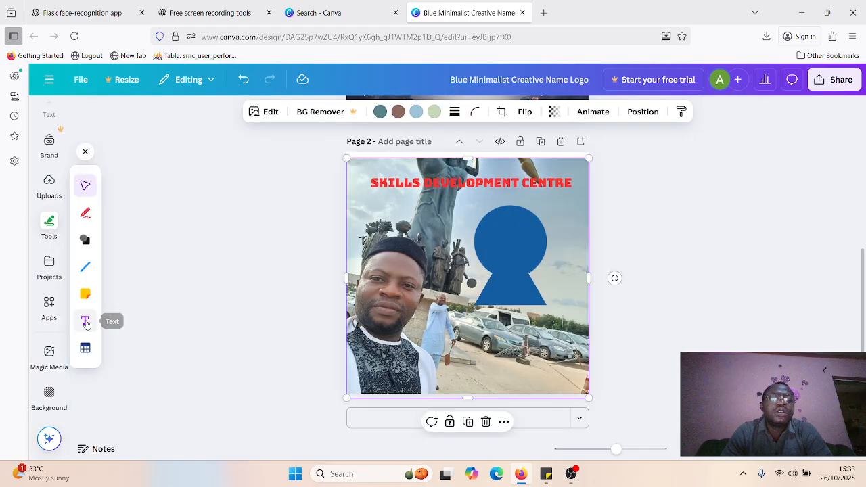
click(86, 322)
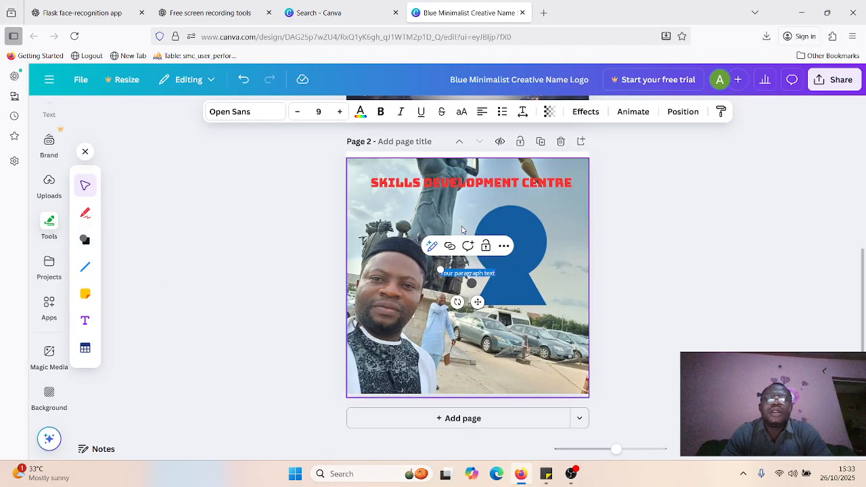
key(BackSpace)
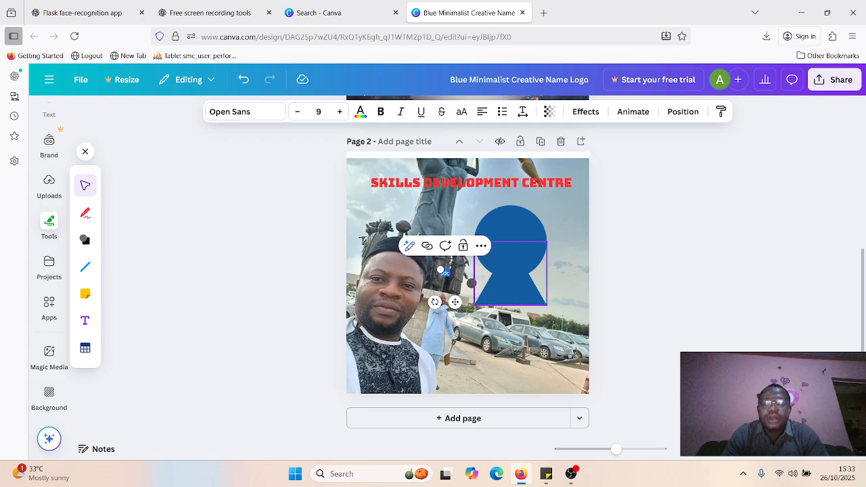
- Increase the font size of the "sdc" text to 41
key(ctrl+shift+period)
key(ctrl+shift+period)
key(ctrl+shift+period)
key(ctrl+shift+period)
key(ctrl+shift+period)
key(ctrl+shift+period)
key(ctrl+shift+period)
key(ctrl+shift+period)
key(ctrl+shift+period)
key(ctrl+shift+period)
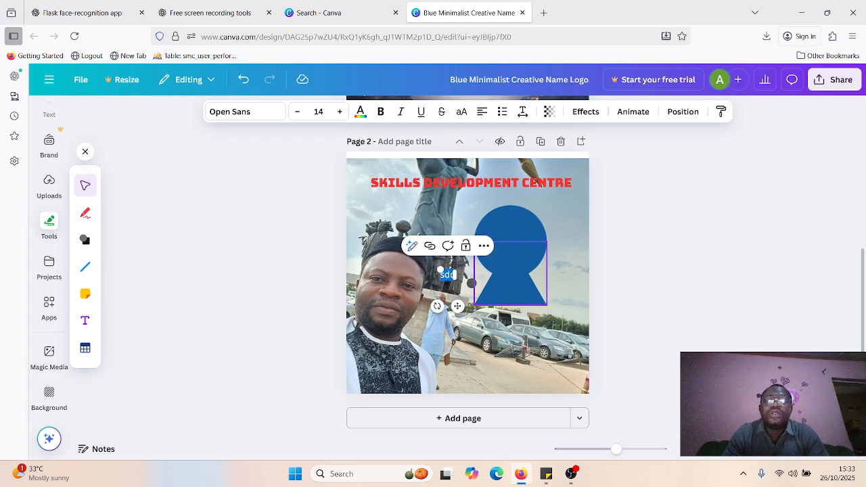
key(ctrl+shift+period)
key(ctrl+shift+period)
key(ctrl+shift+period)
key(ctrl+shift+period)
key(ctrl+shift+period)
key(ctrl+shift+period)
key(ctrl+shift+period)
key(ctrl+shift+period)
key(ctrl+shift+period)
key(ctrl+shift+period)
key(ctrl+shift+period)
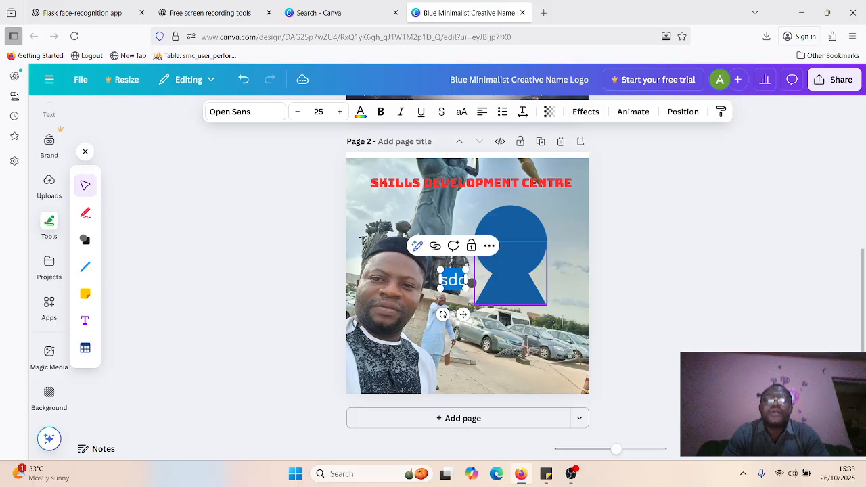
key(ctrl+shift+period)
key(ctrl+shift+period)
key(ctrl+shift+period)
key(ctrl+shift+period)
key(ctrl+shift+period)
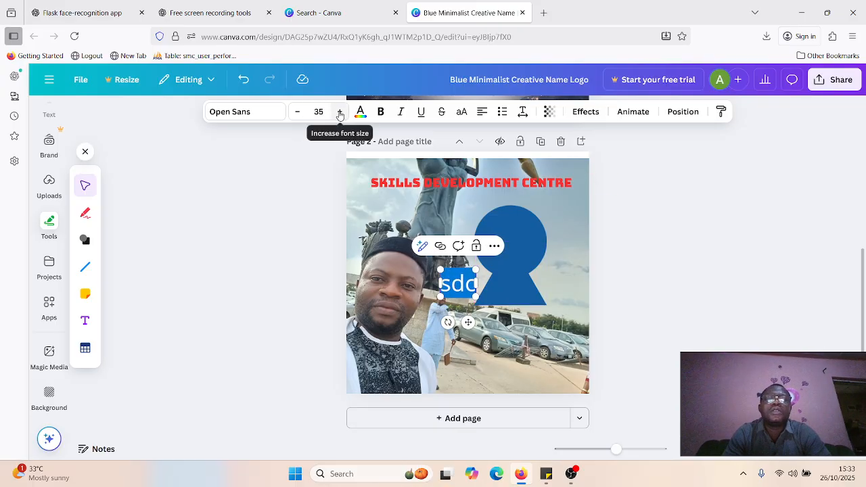
click(341, 112)
click(341, 111)
click(341, 112)
click(341, 111)
click(341, 111)
click(341, 112)
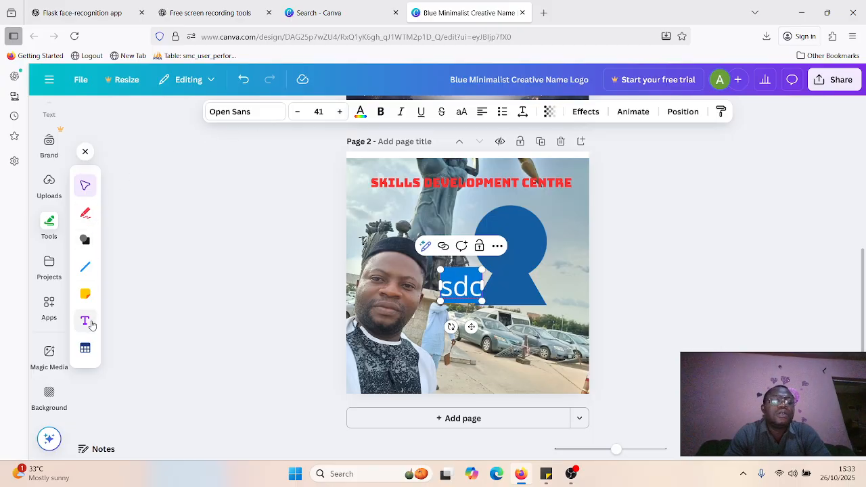
- Set the font of the "sdc" text to Archivo Black, after trying DM Sans
click(268, 119)
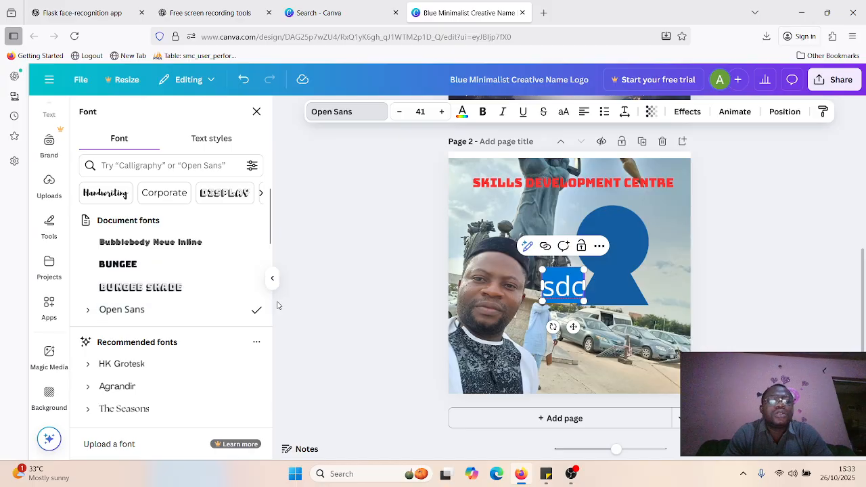
drag(268, 230, 266, 340)
scroll(266, 352, down, 3)
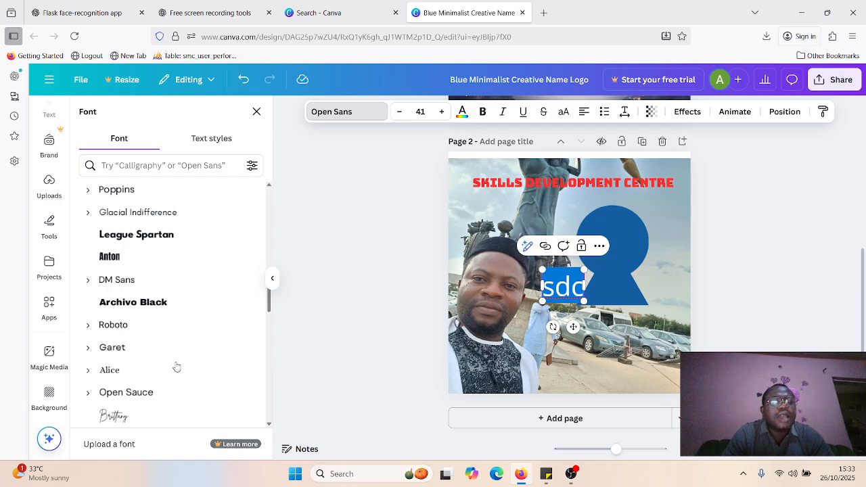
click(140, 291)
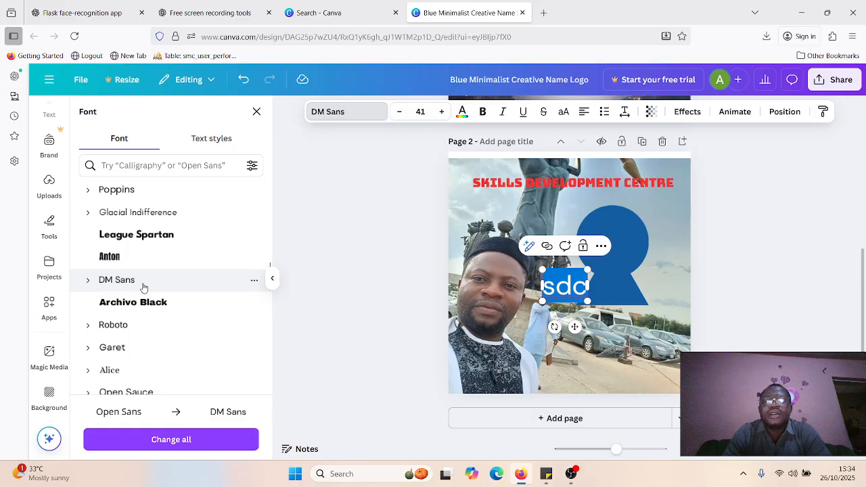
click(145, 307)
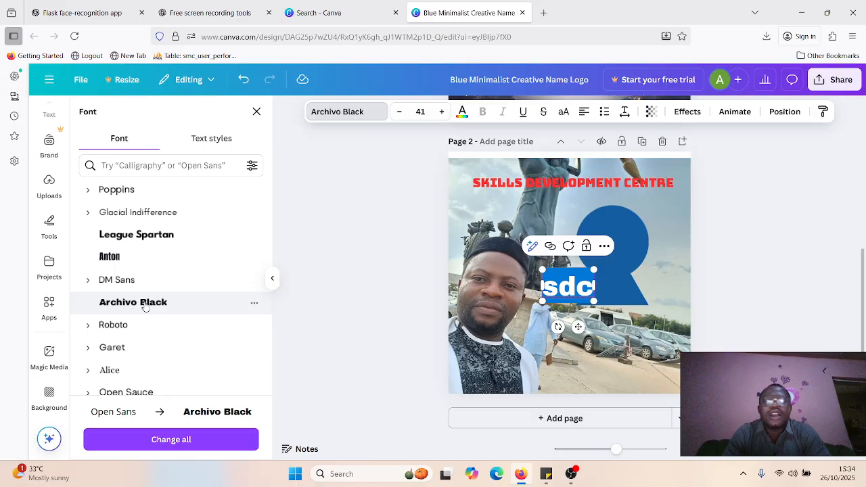
- Replace the lowercase "sdc" text with capitals reading "SDC"
click(568, 286)
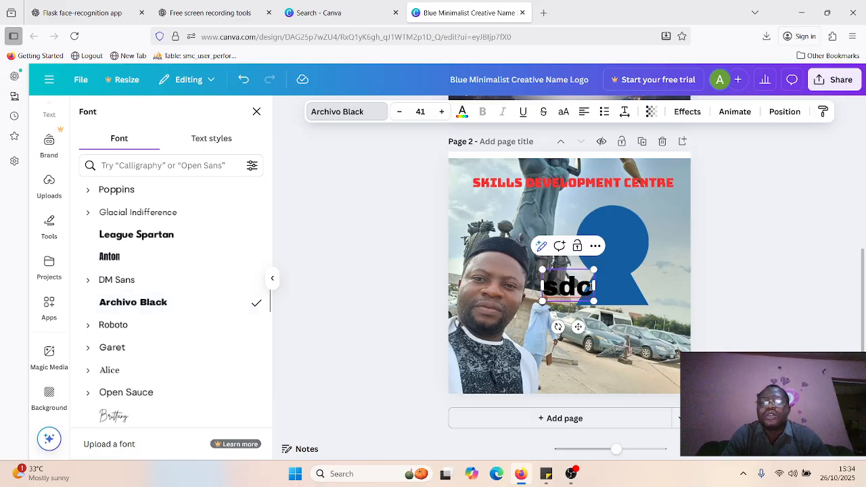
key(BackSpace)
key(BackSpace)
key(BackSpace)
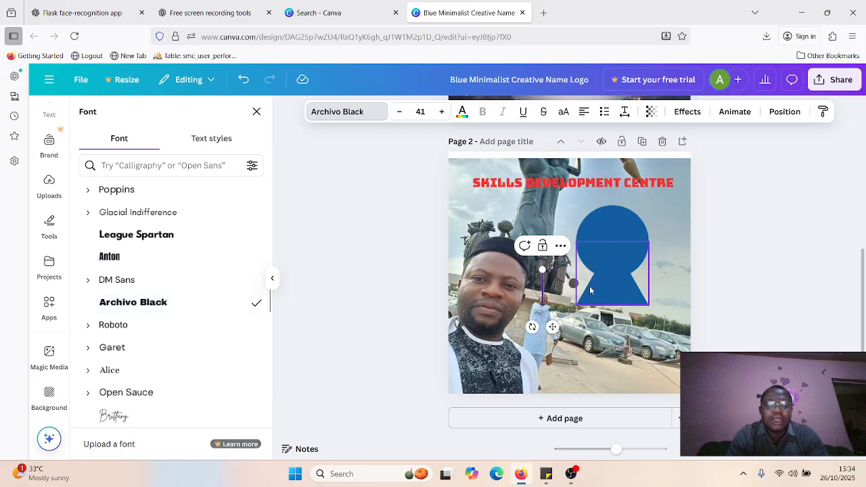
text(SDC)
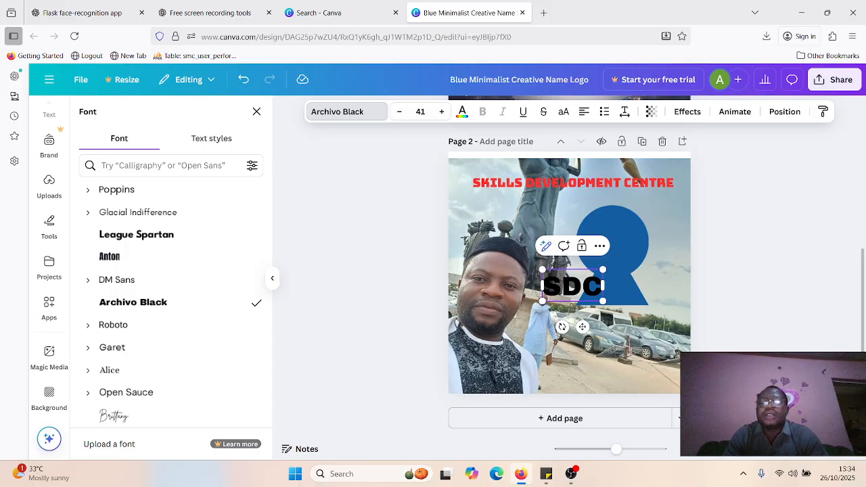
- Colour the letters of the SDC text individually: S yellow, D green and C red
key(shift+Left)
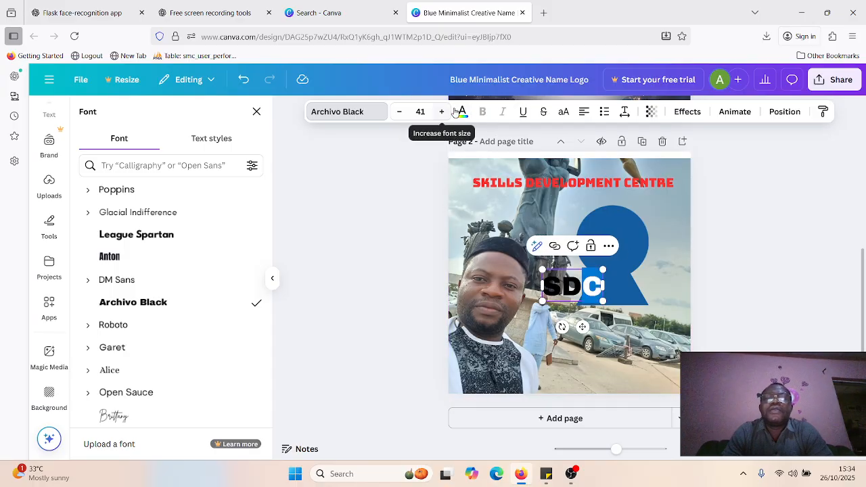
click(462, 114)
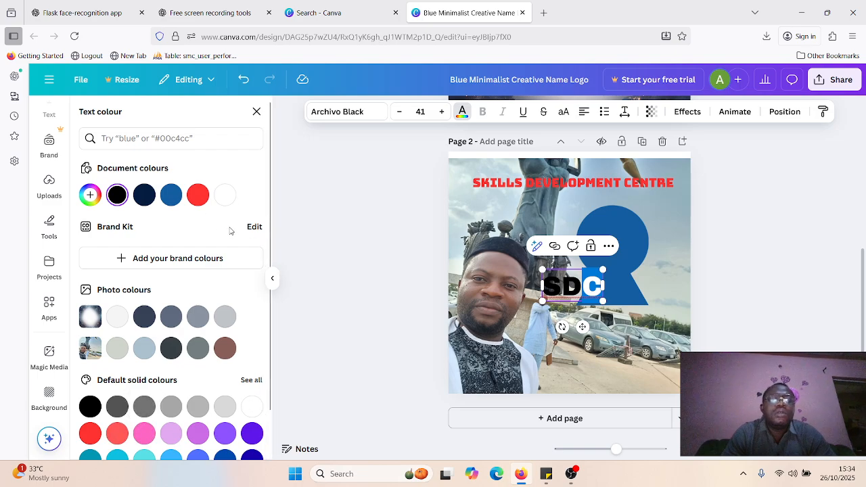
click(198, 195)
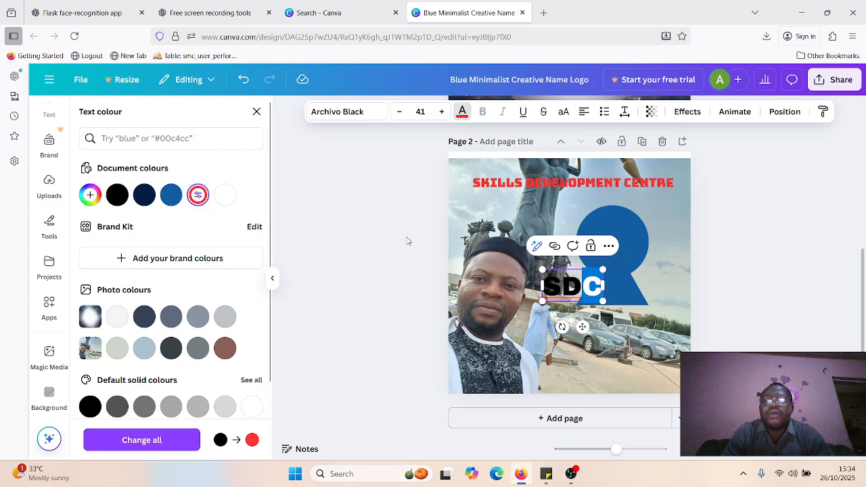
drag(584, 286, 562, 285)
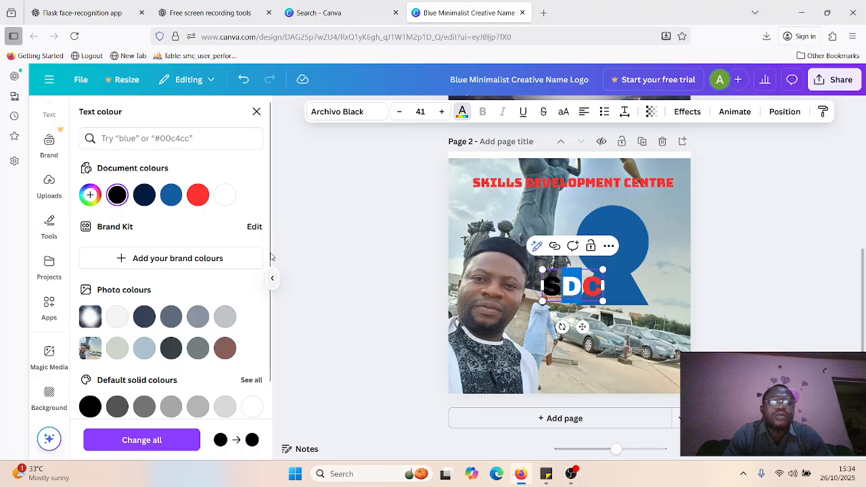
scroll(176, 311, down, 2)
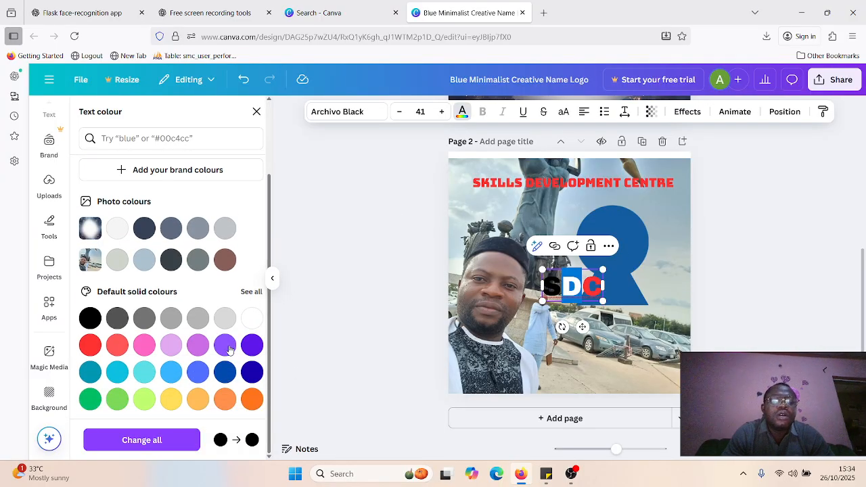
click(90, 399)
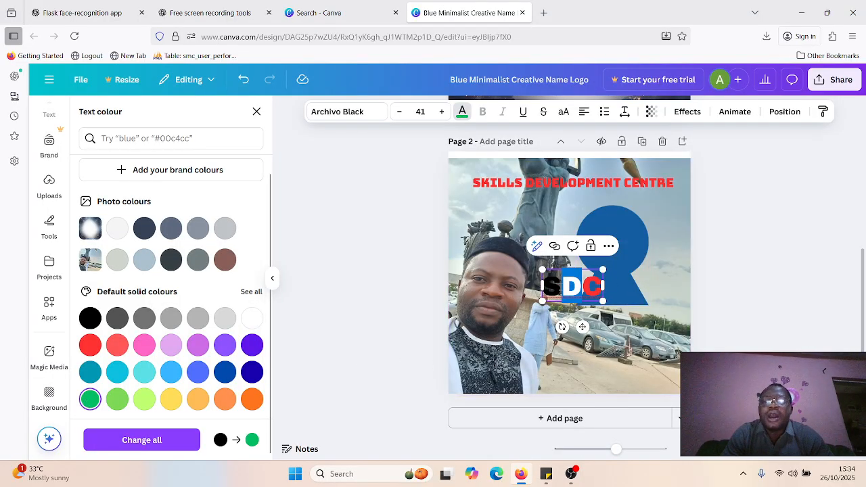
drag(562, 286, 542, 286)
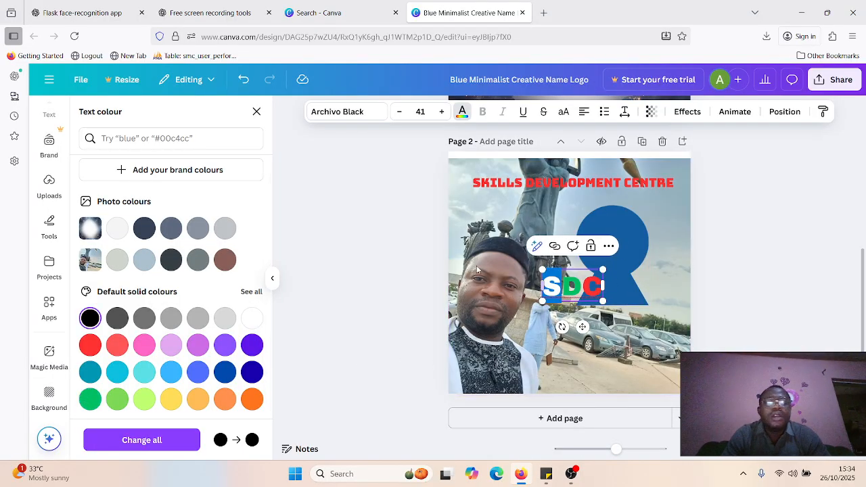
click(172, 400)
click(562, 328)
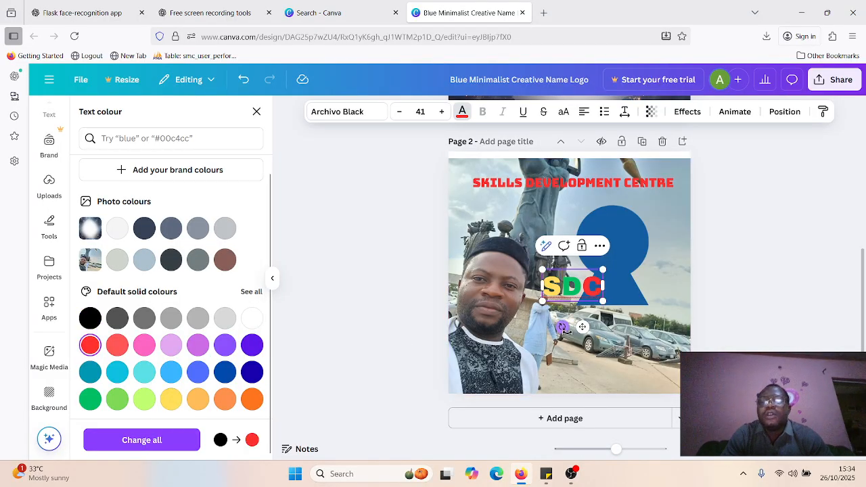
- Try moving the SDC text onto the blue circle and narrowing its box to stack the letters vertically
drag(582, 328, 622, 287)
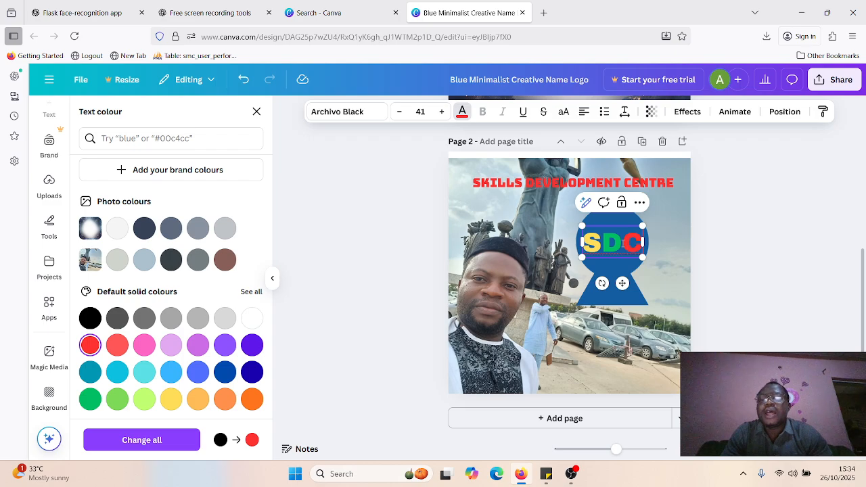
drag(642, 241, 623, 247)
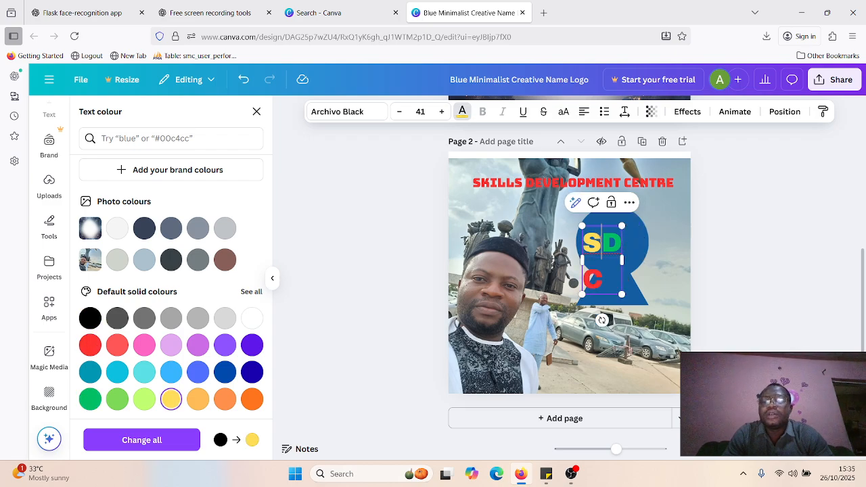
drag(622, 260, 603, 261)
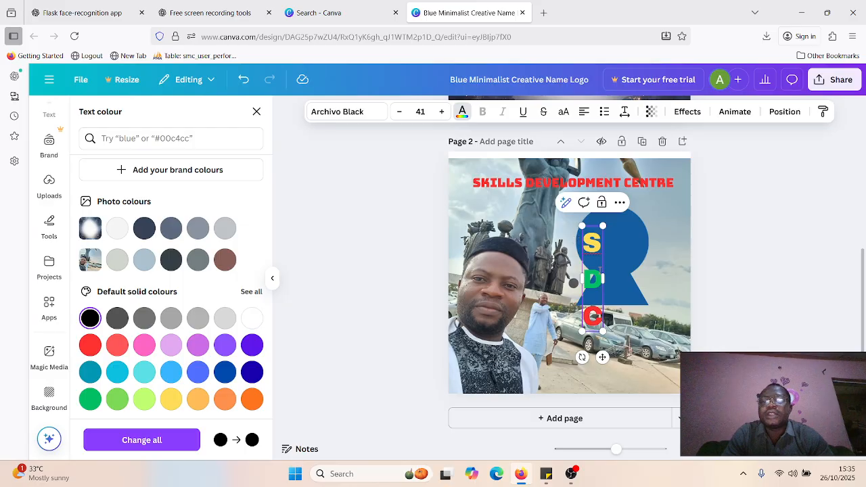
drag(603, 280, 624, 283)
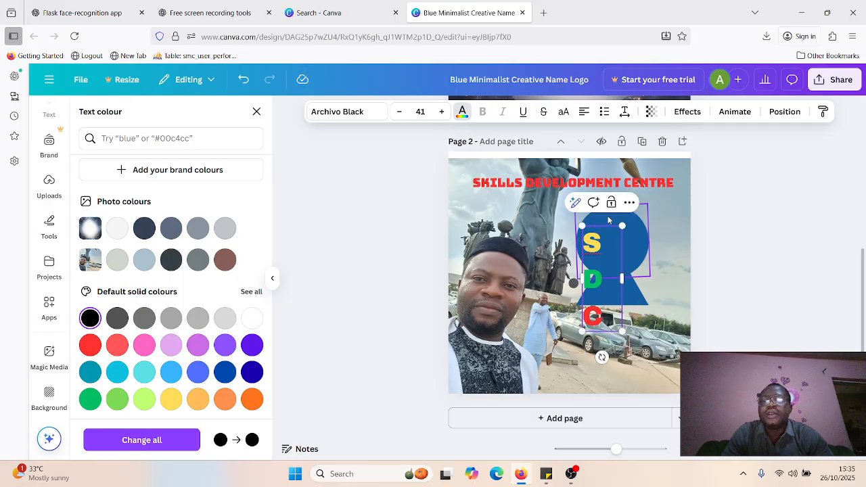
click(609, 256)
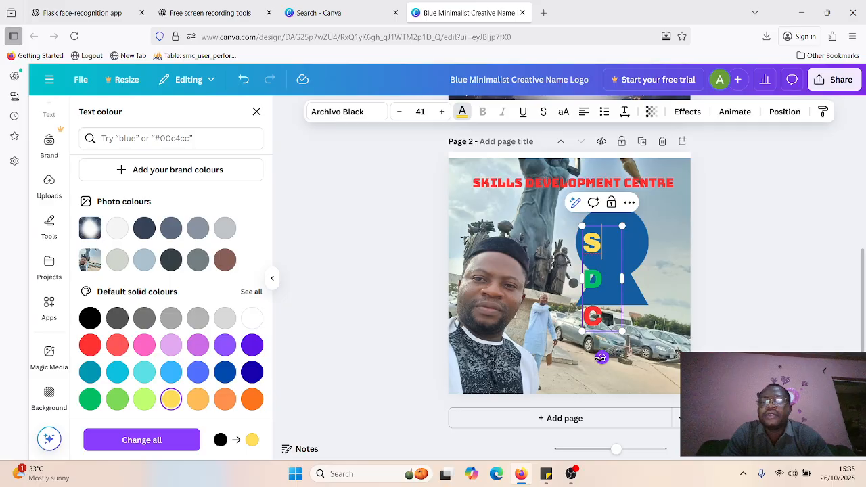
- Undo the position and width changes made to the SDC text box
mouse_move(606, 350)
mouse_down()
mouse_move(646, 355)
mouse_move(660, 305)
mouse_move(635, 255)
mouse_move(651, 257)
mouse_move(655, 306)
mouse_move(603, 338)
mouse_move(575, 310)
mouse_move(581, 285)
mouse_move(579, 302)
mouse_move(611, 336)
mouse_up()
key(ctrl+z)
key(ctrl+z)
key(ctrl+z)
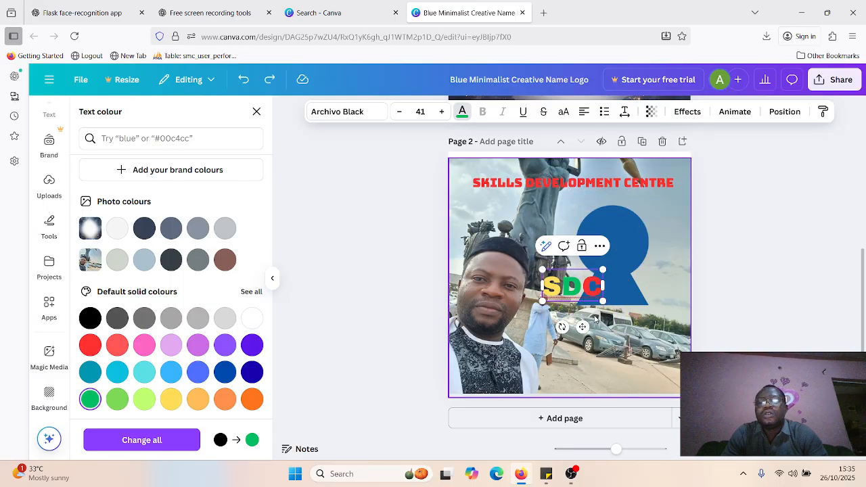
- Move the SDC text onto the blue circle and stack two duplicates of it directly below
key(Left)
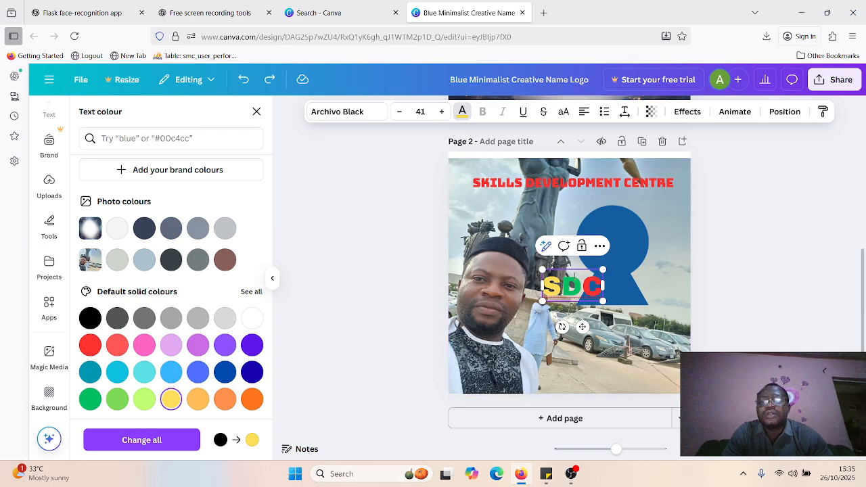
drag(582, 326, 630, 270)
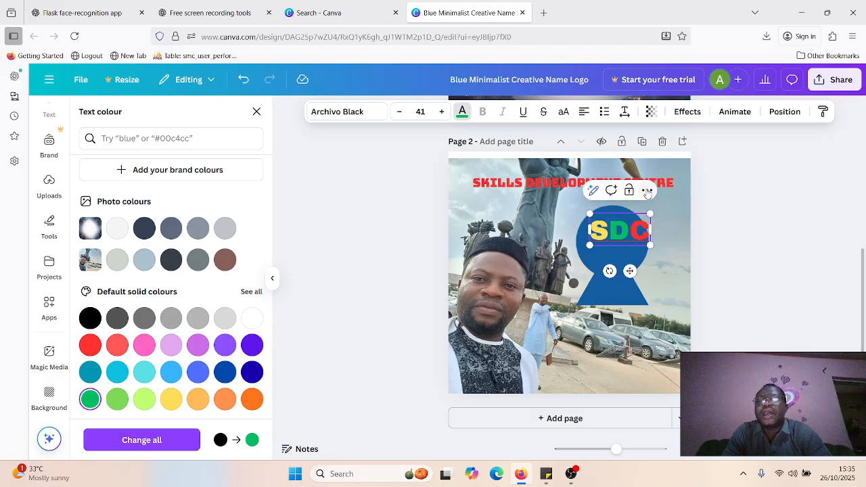
click(647, 192)
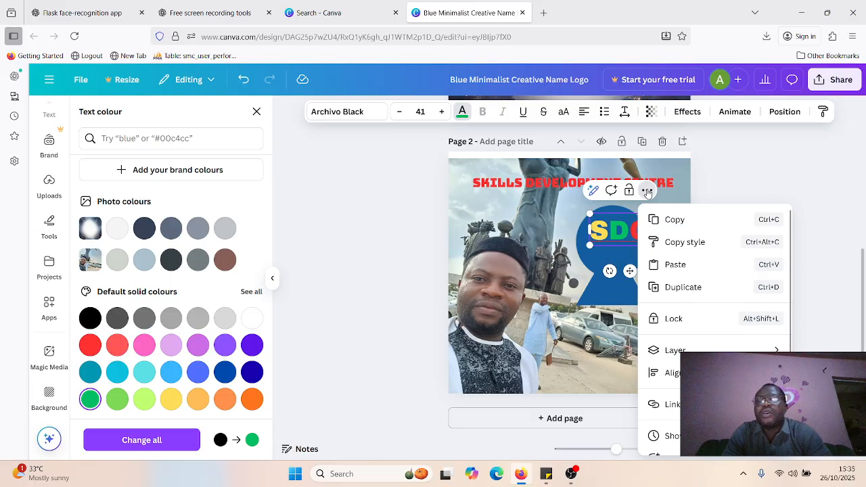
click(685, 295)
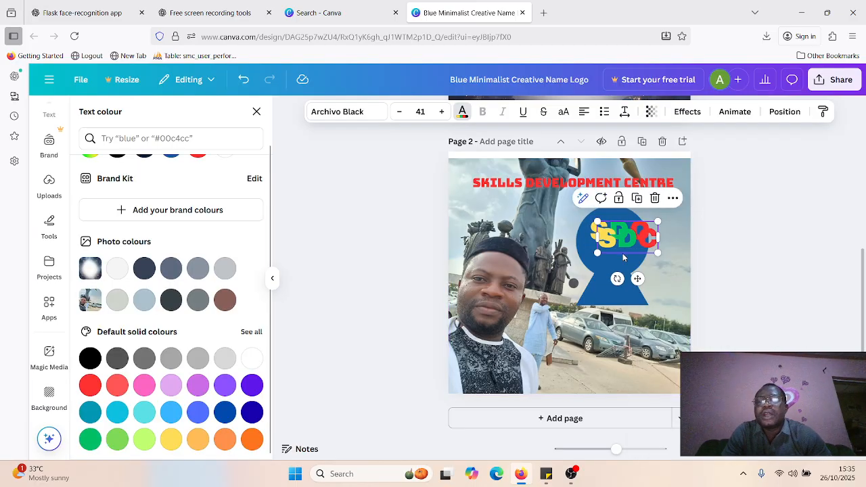
drag(628, 281, 628, 306)
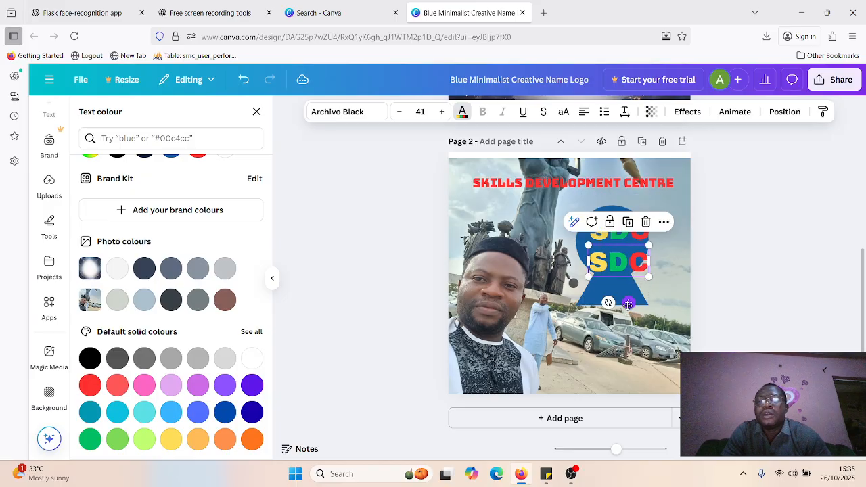
click(664, 223)
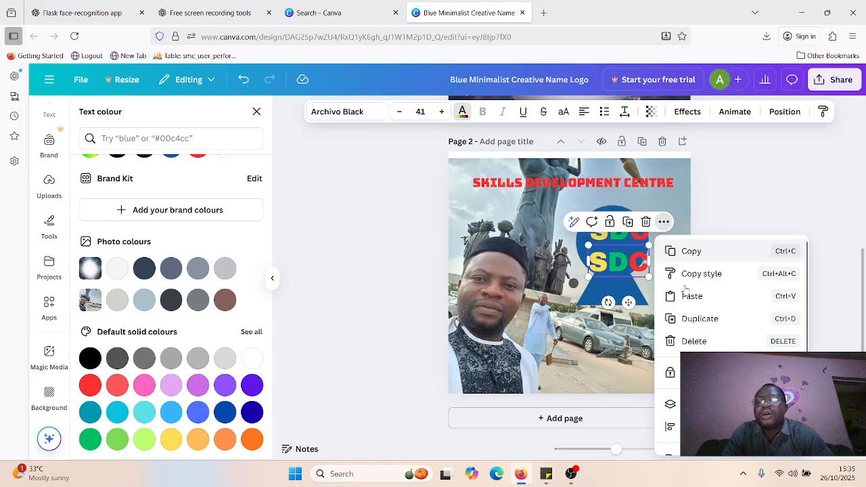
click(707, 321)
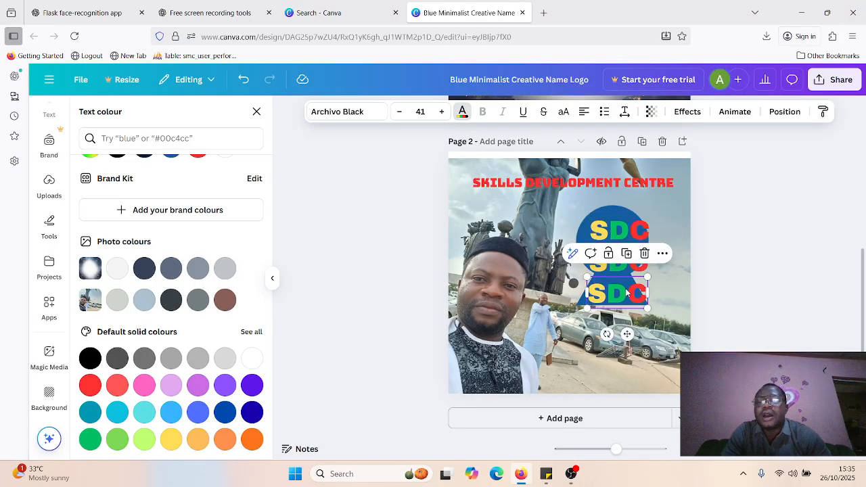
- Trim the uppermost SDC text down to the yellow S by removing its D and C
click(611, 230)
double_click(611, 230)
click(610, 230)
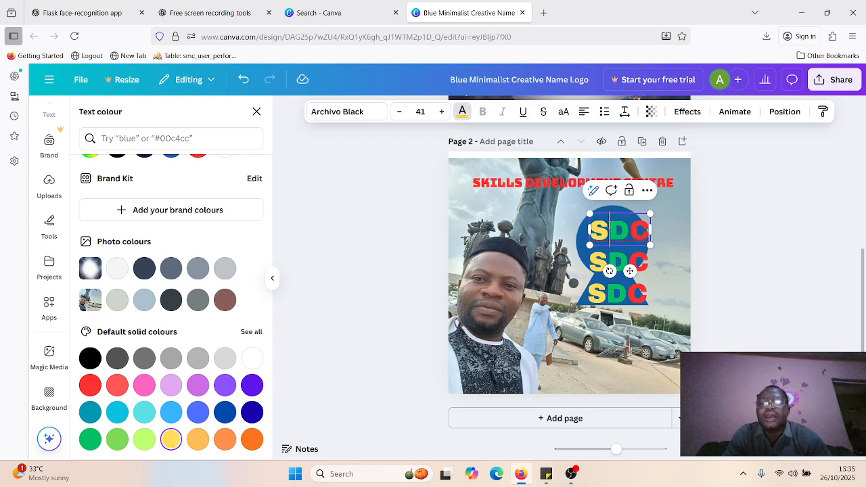
key(Delete)
key(Delete)
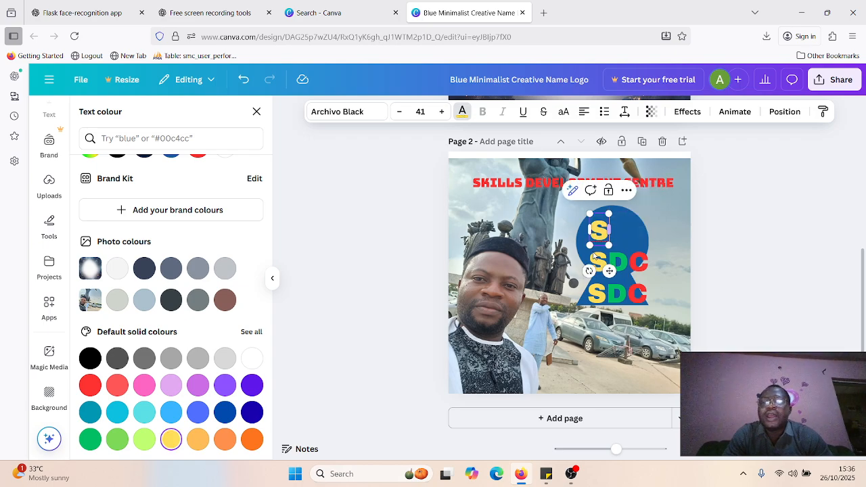
- Trim the middle SDC copy down to the green D by removing its S and C
double_click(609, 264)
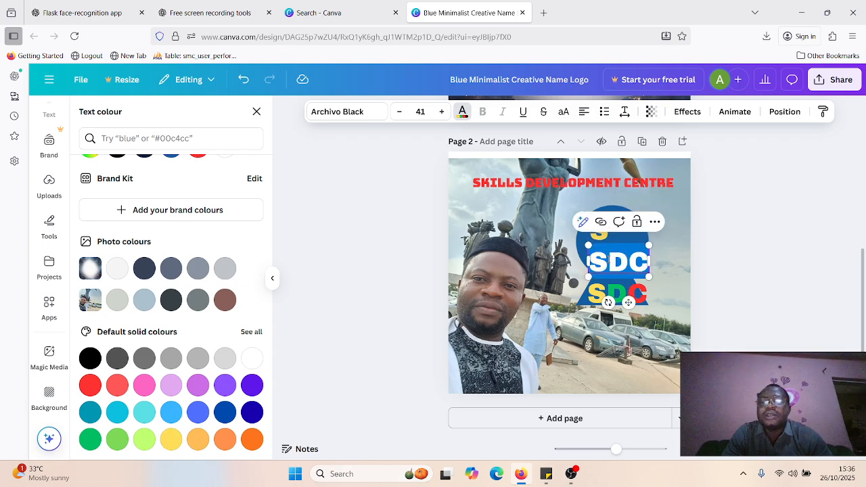
click(607, 263)
key(BackSpace)
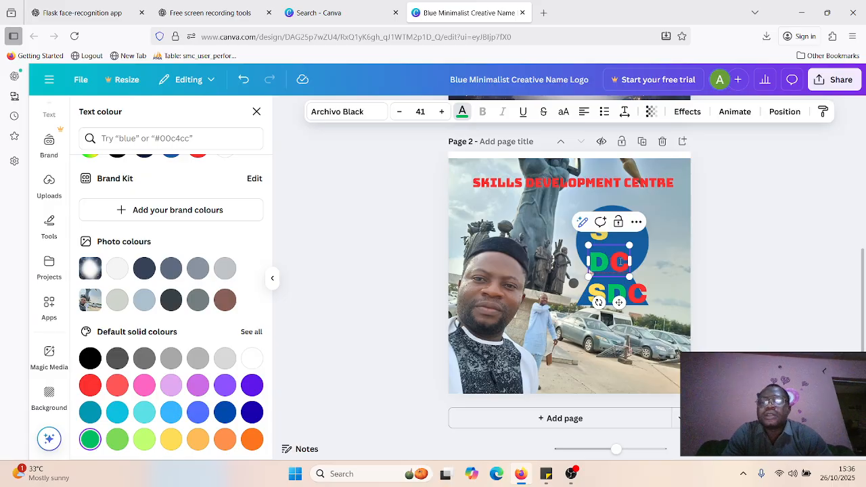
double_click(609, 264)
click(608, 264)
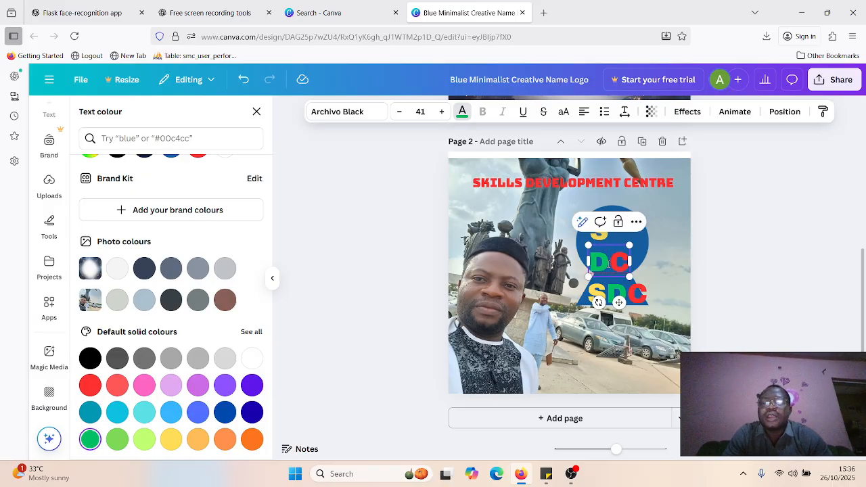
key(Delete)
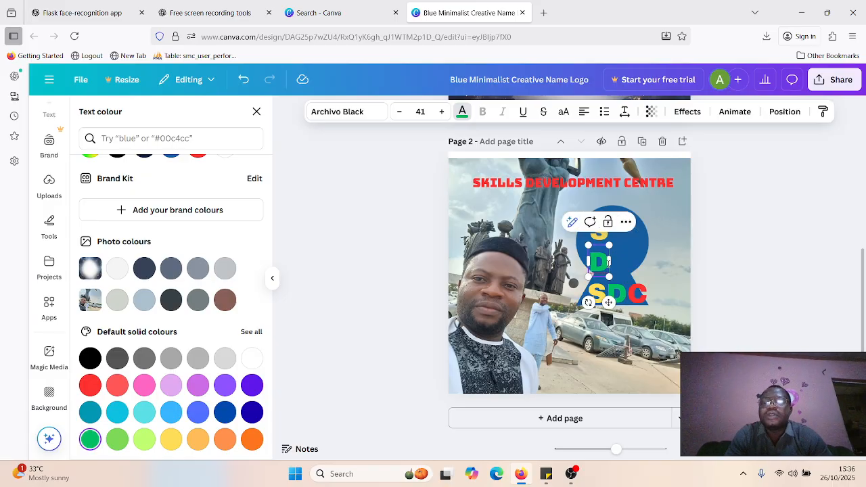
- Trim the lowest SDC copy down to the red C by removing its S and D
click(626, 296)
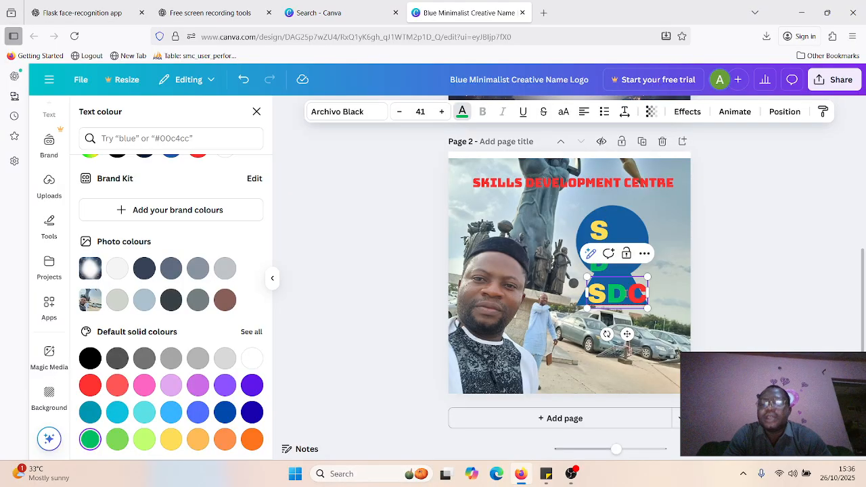
key(BackSpace)
key(BackSpace)
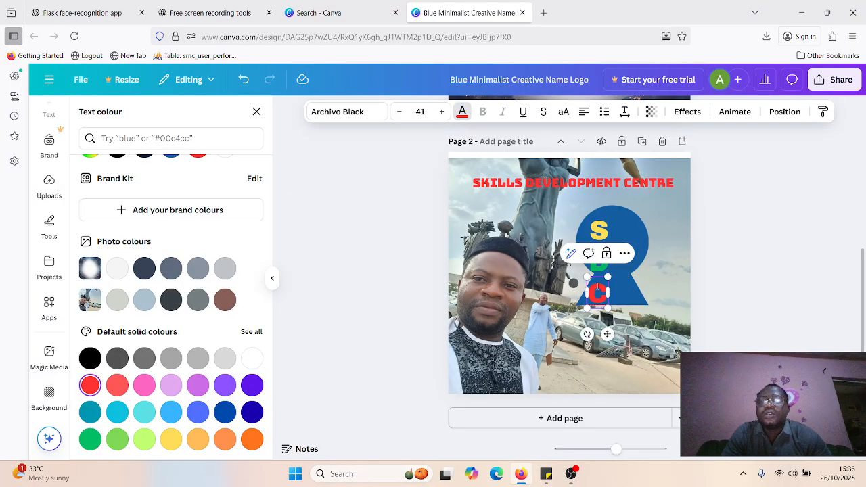
- Centre the separate S, D and C letters in a vertical column on the blue circle and triangle
click(603, 229)
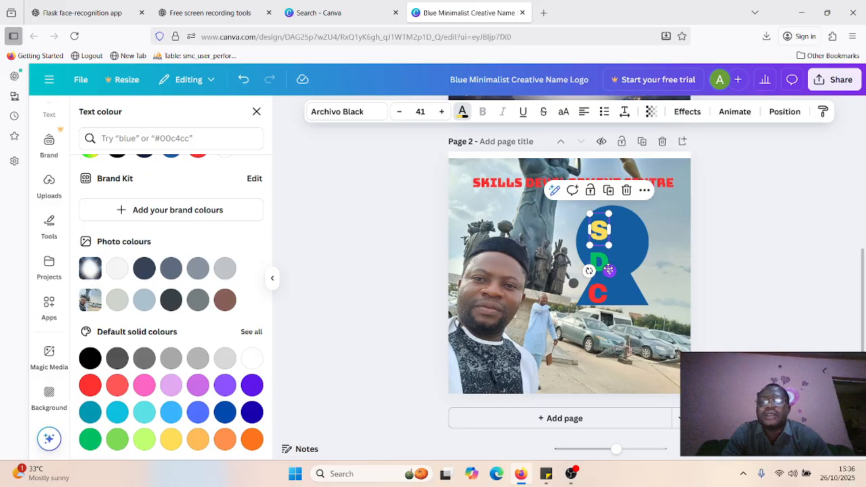
drag(609, 270, 622, 263)
click(594, 259)
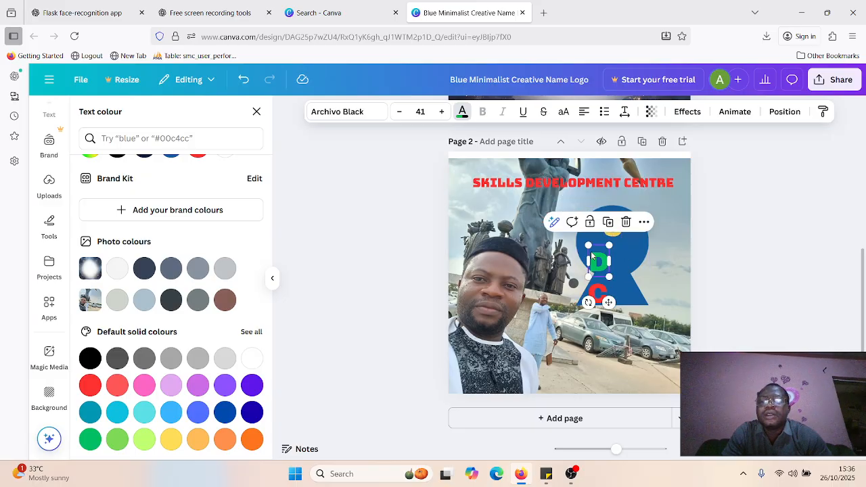
drag(610, 304, 628, 304)
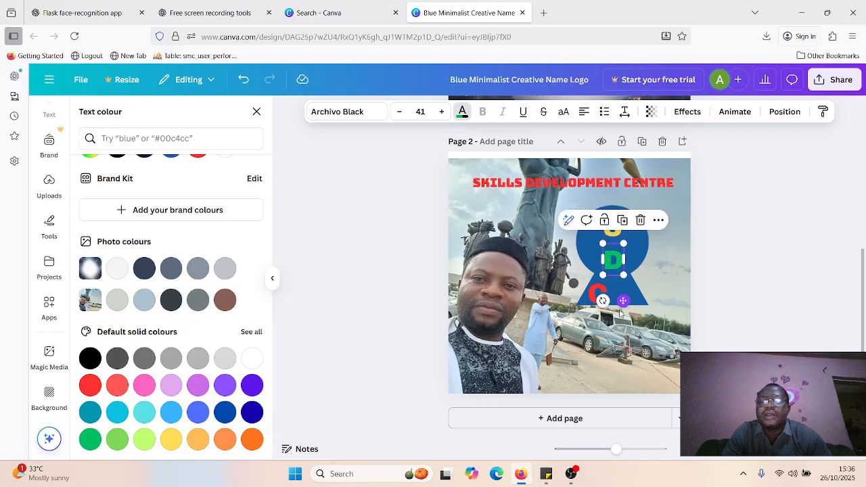
click(593, 295)
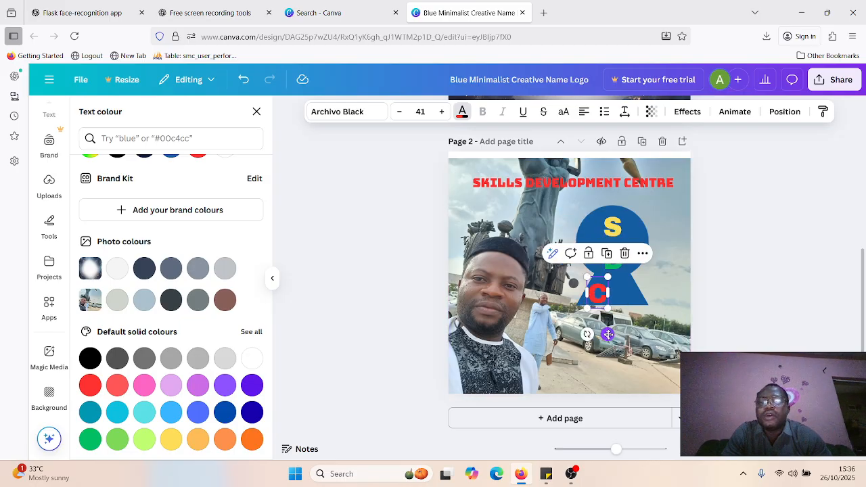
mouse_move(607, 335)
mouse_down()
mouse_move(633, 333)
mouse_move(623, 334)
mouse_up()
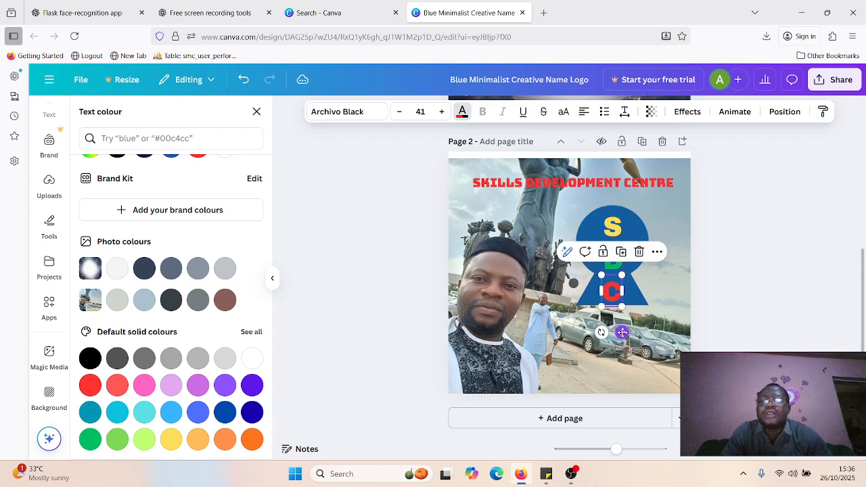
click(765, 284)
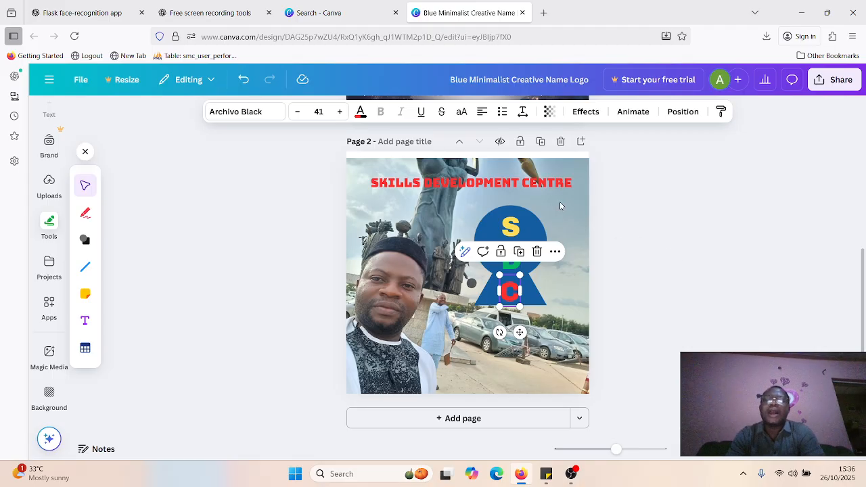
click(467, 181)
double_click(467, 182)
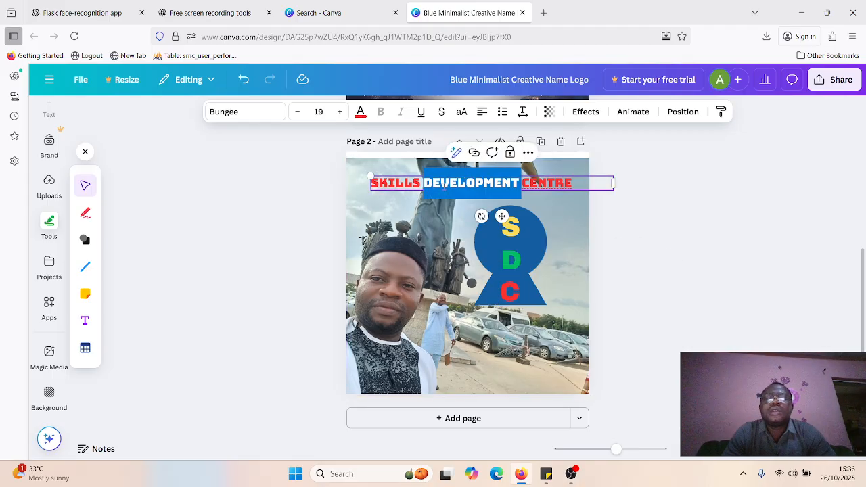
click(443, 184)
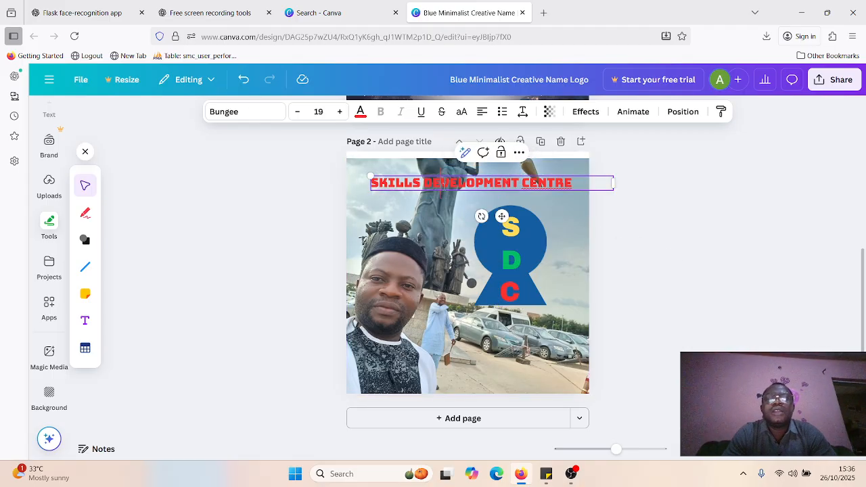
click(623, 258)
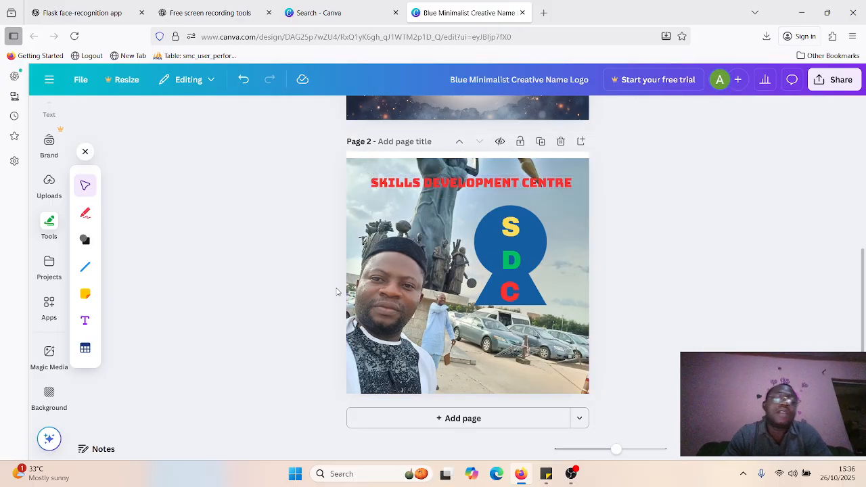
- Try the red marker at stroke weights of 30 and 13
click(87, 215)
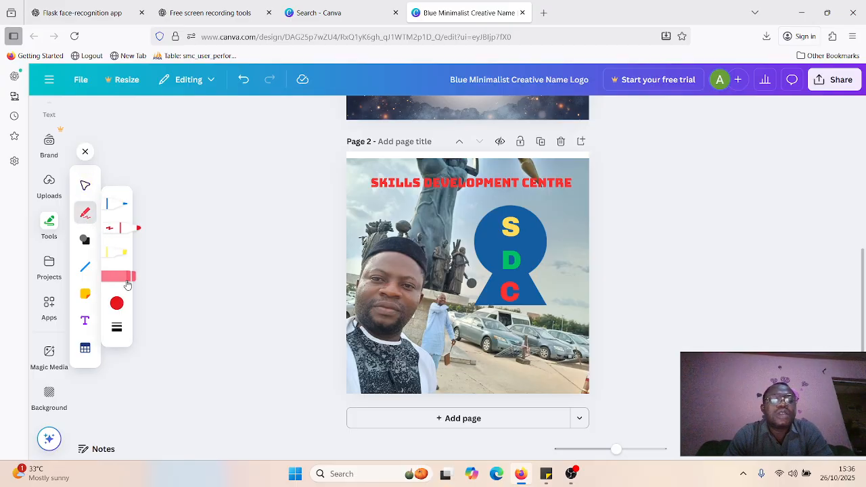
click(117, 330)
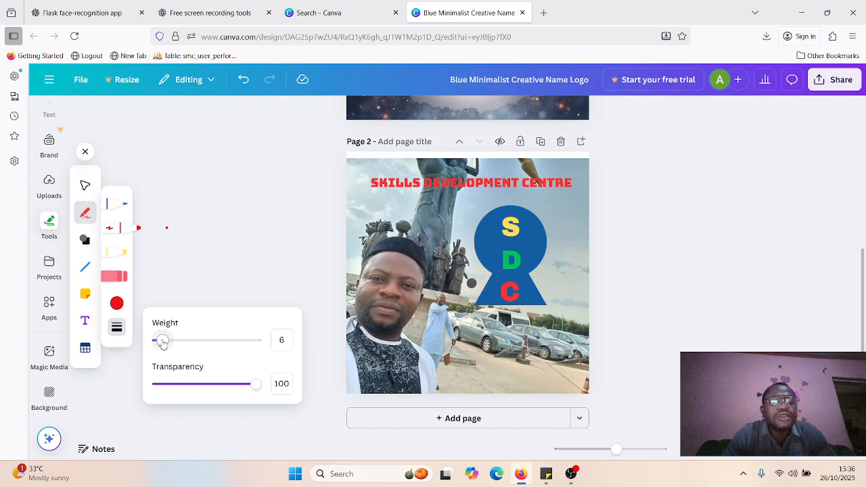
drag(162, 343, 188, 344)
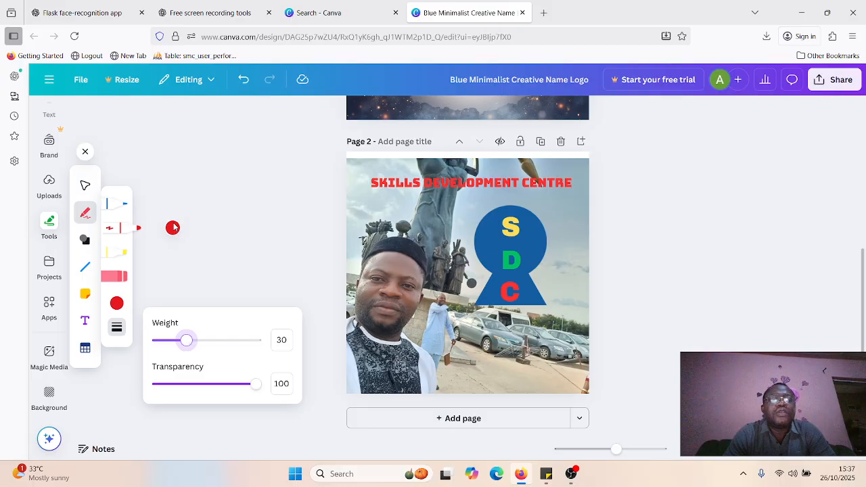
drag(186, 341, 169, 343)
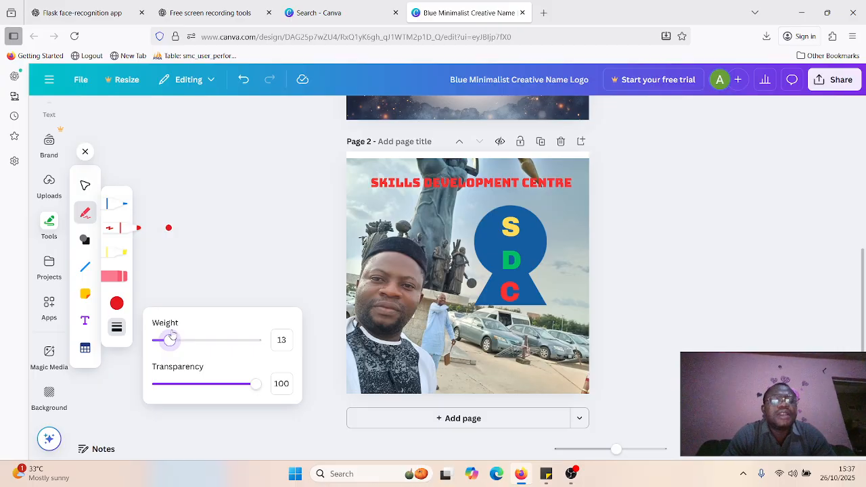
- Add a straight line under the SKILLS DEVELOPMENT CENTRE heading and extend it to the heading's full width
click(84, 269)
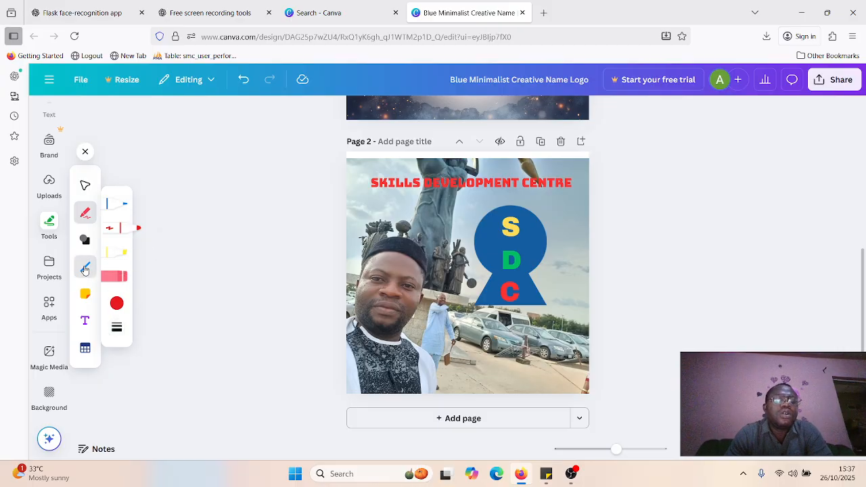
click(117, 242)
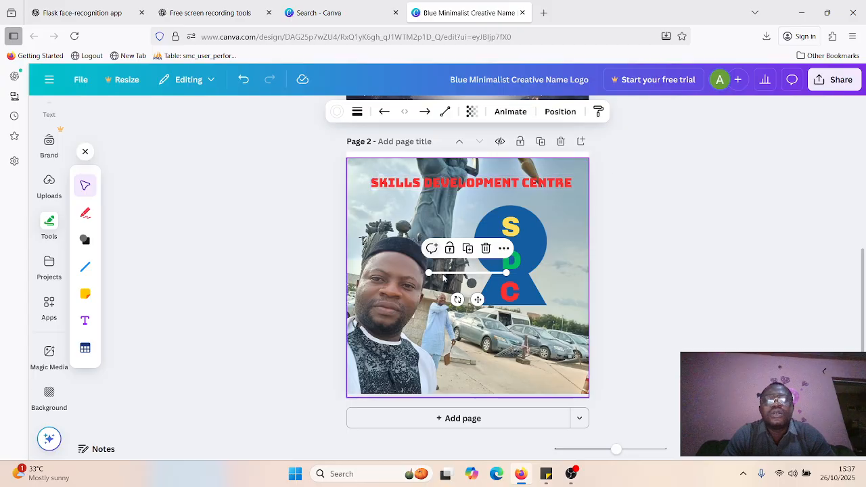
drag(450, 272, 392, 192)
click(392, 192)
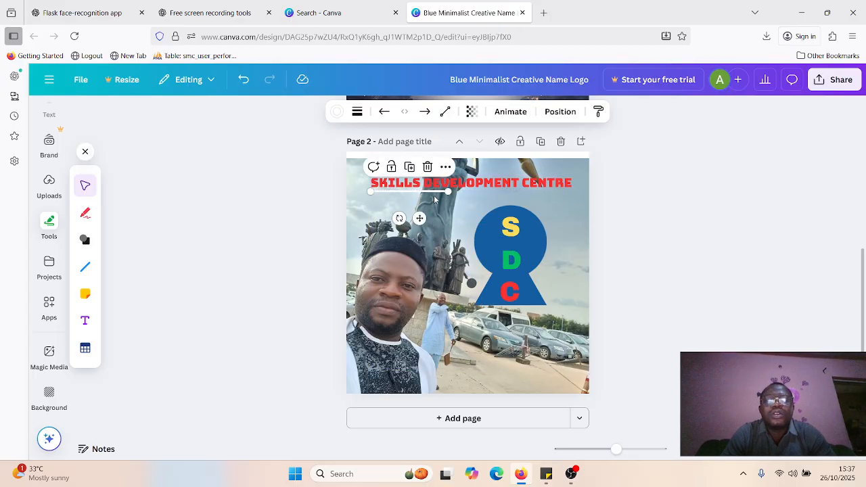
drag(449, 192, 572, 192)
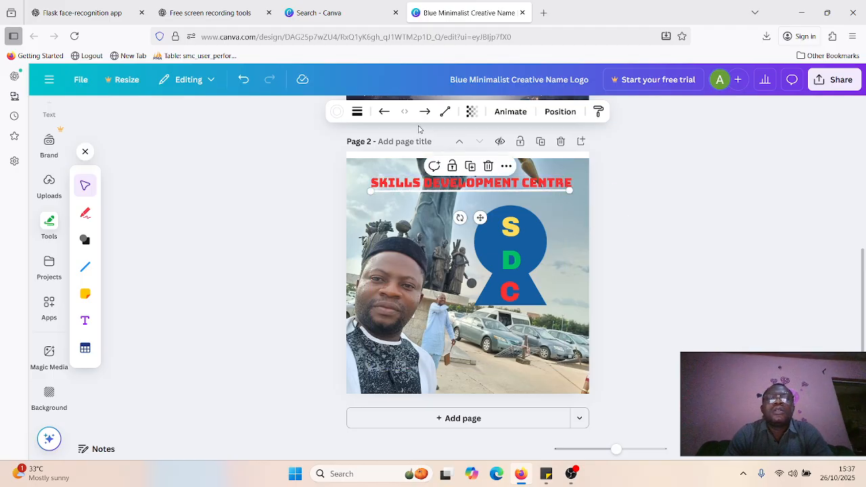
- Change the colour of the line under the heading to the yellow document colour
click(336, 112)
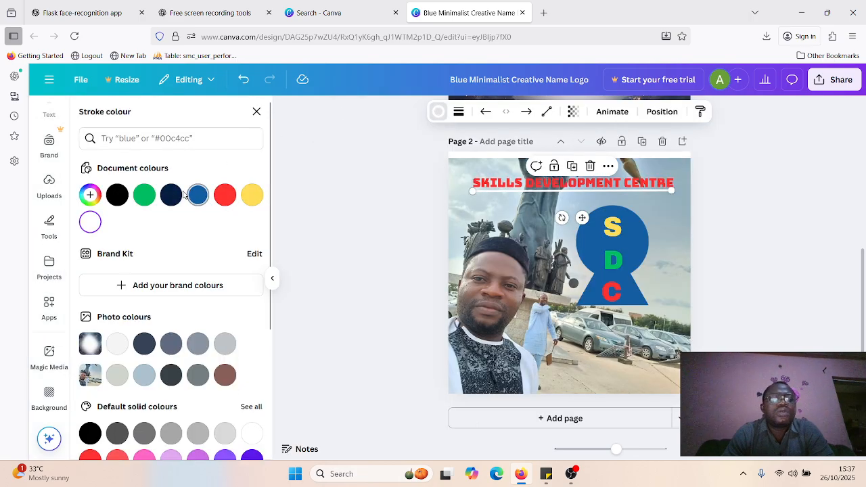
click(251, 197)
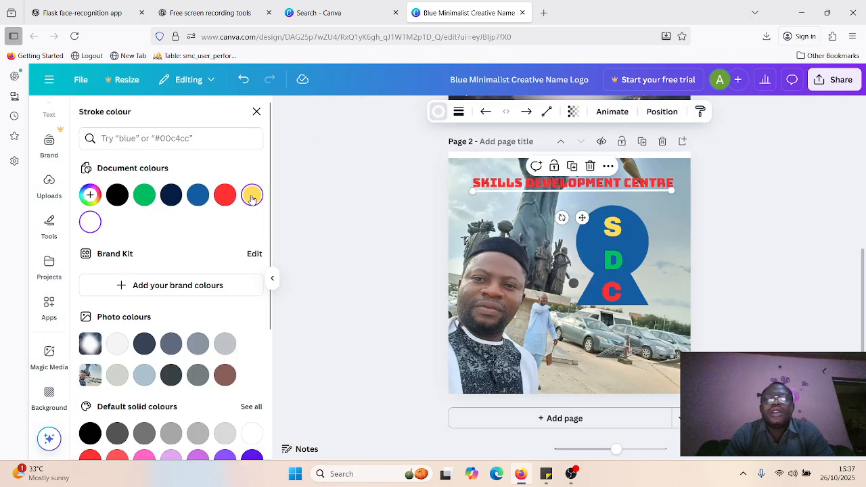
click(664, 225)
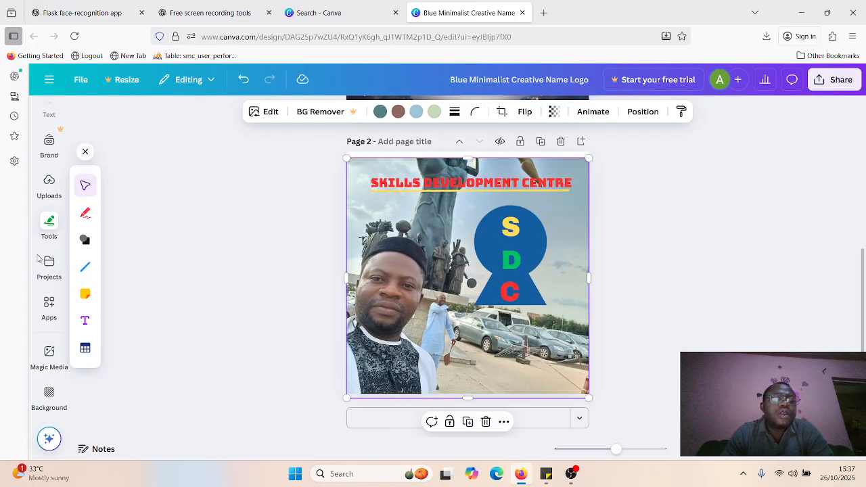
- Add a curved line under the SKILLS DEVELOPMENT CENTRE heading, bowing downward, and extend it to the heading's full width
click(86, 269)
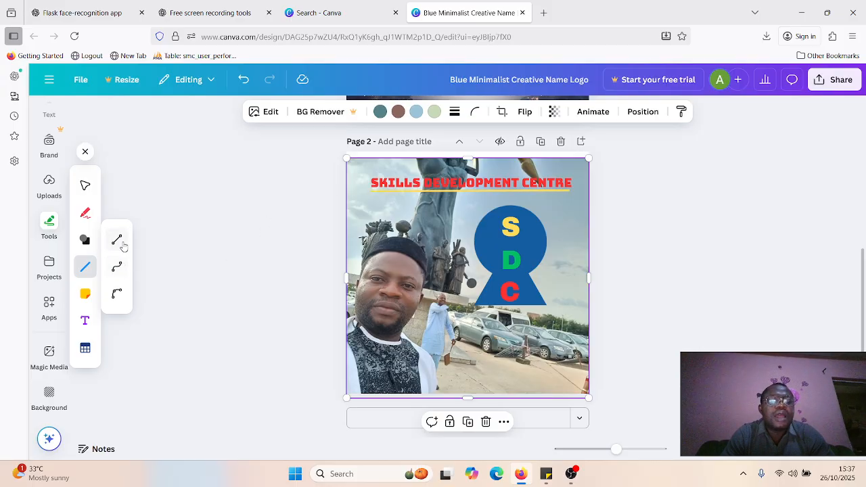
click(115, 300)
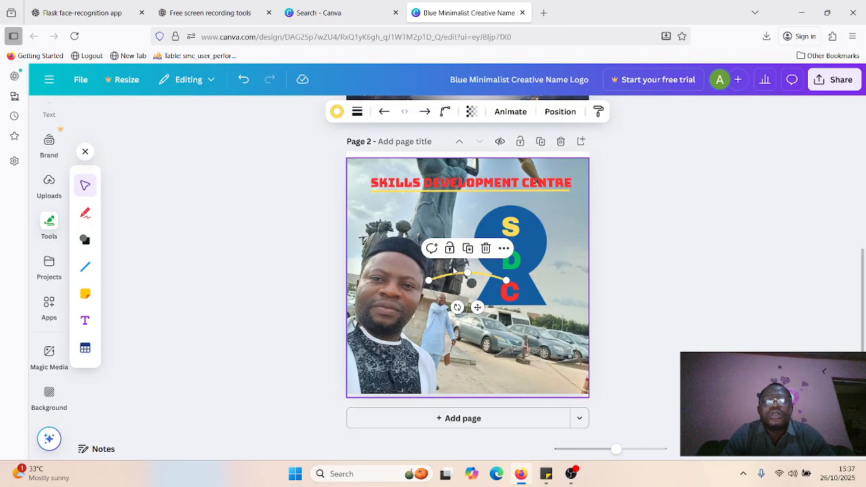
drag(467, 272, 426, 233)
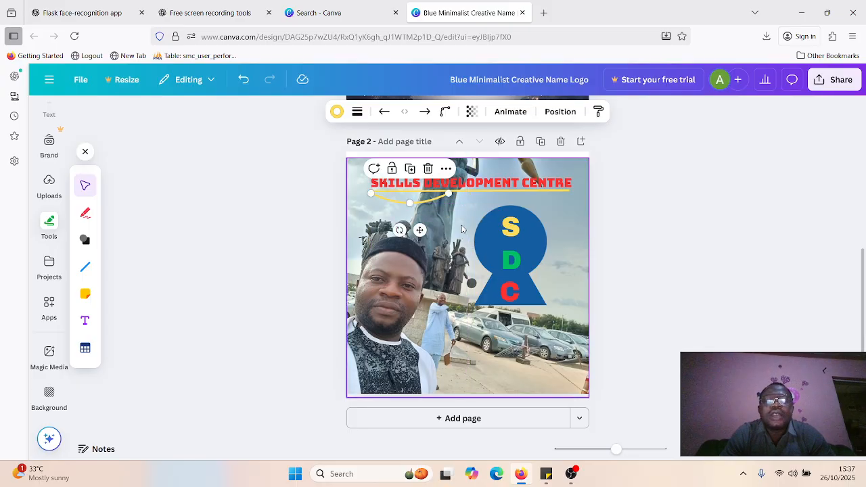
drag(480, 193, 567, 194)
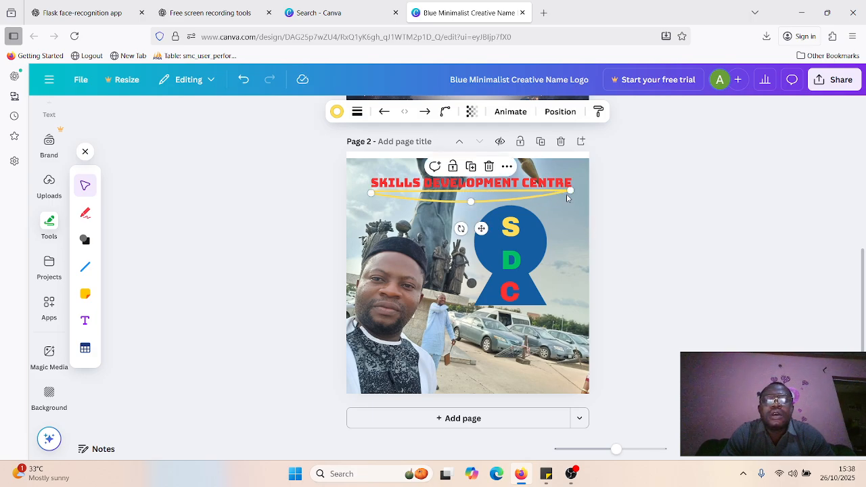
click(426, 236)
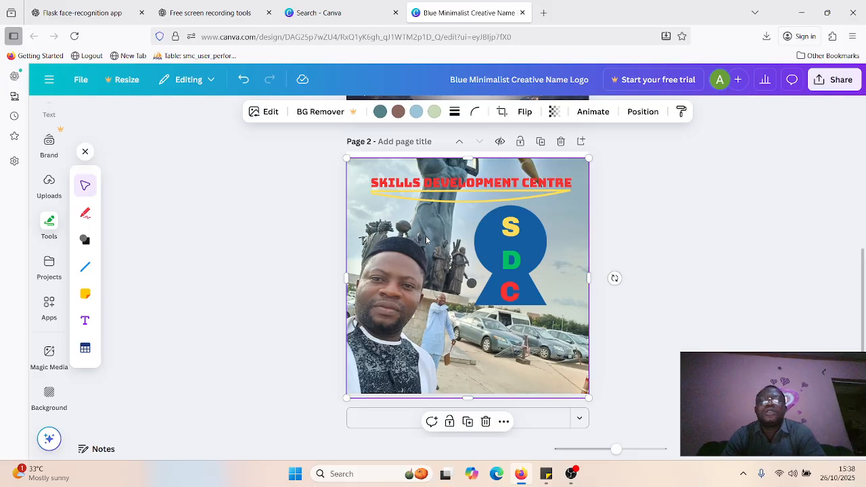
- Change the colour of the curved line under the heading to the red document colour
click(429, 201)
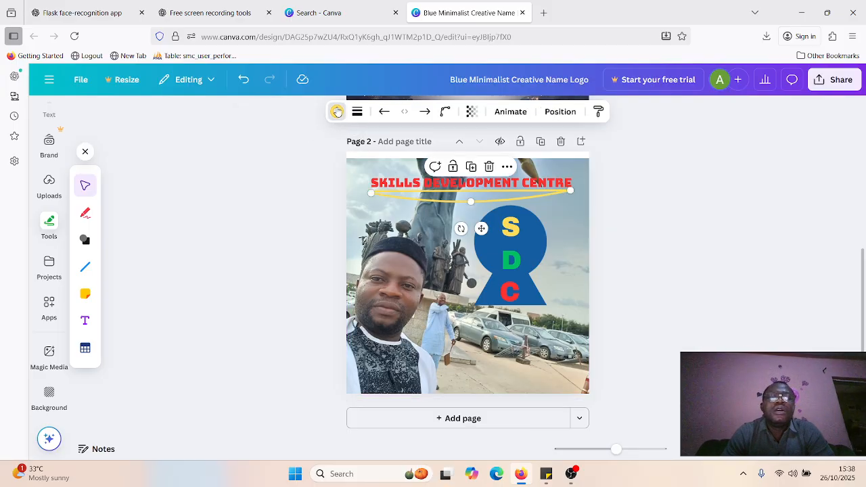
click(336, 111)
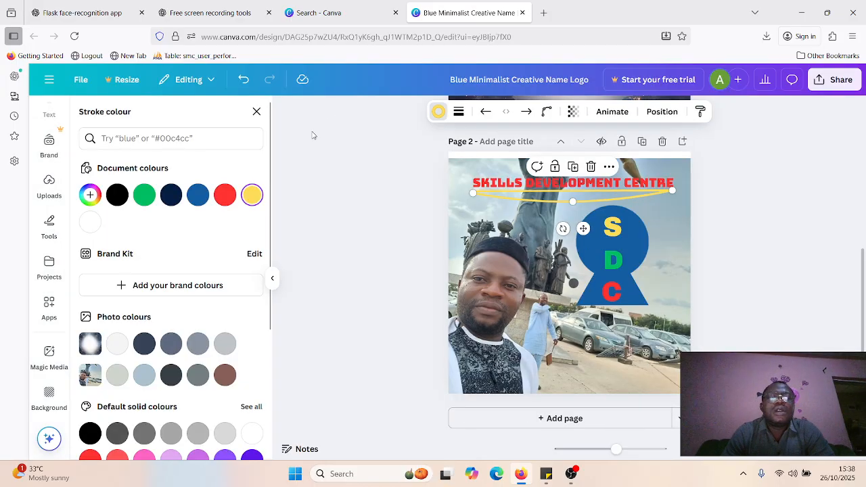
click(225, 195)
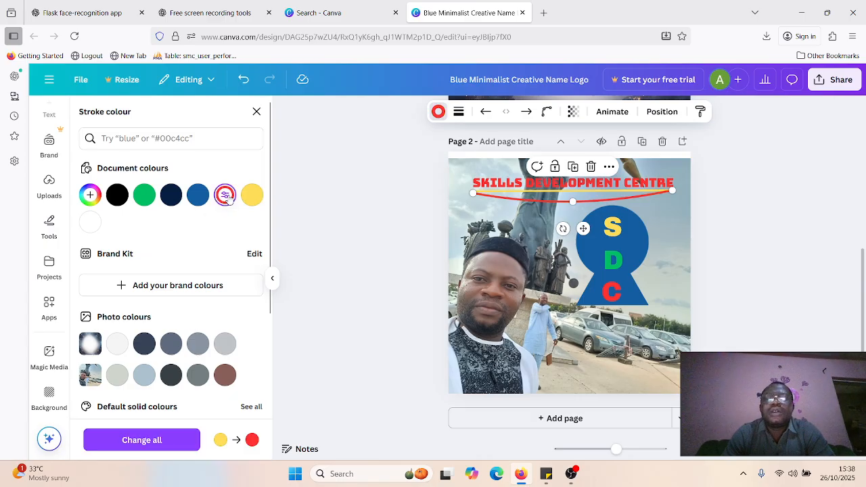
click(740, 252)
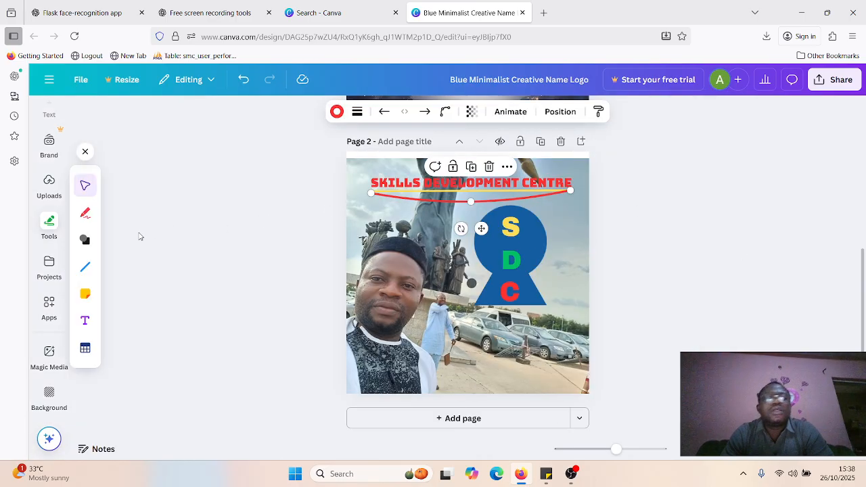
- Set up the marker for drawing with a stroke weight of 13 and the purple marker colour
click(85, 213)
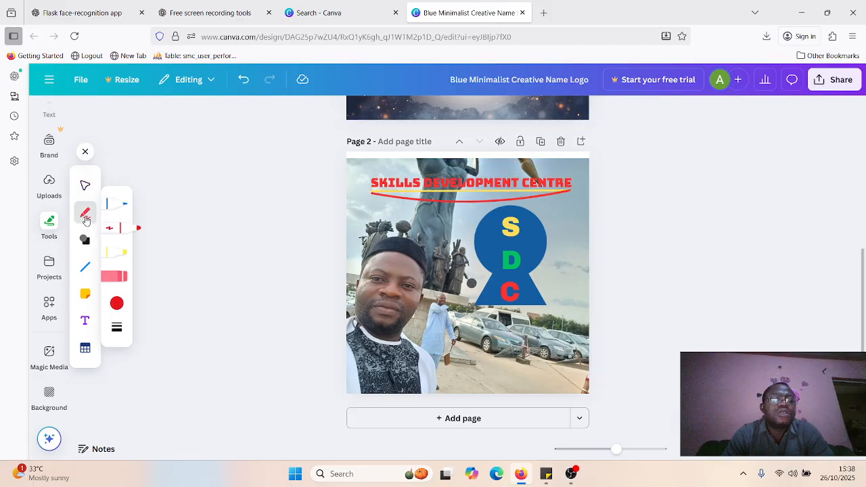
click(117, 327)
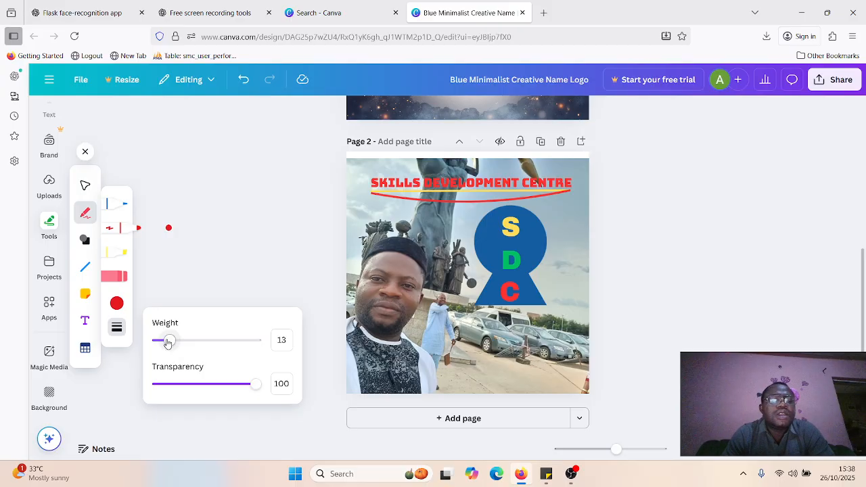
click(116, 304)
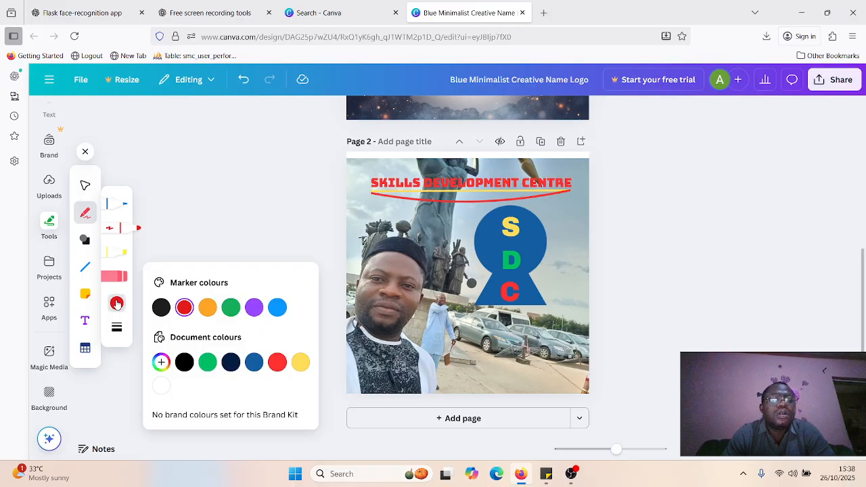
click(254, 307)
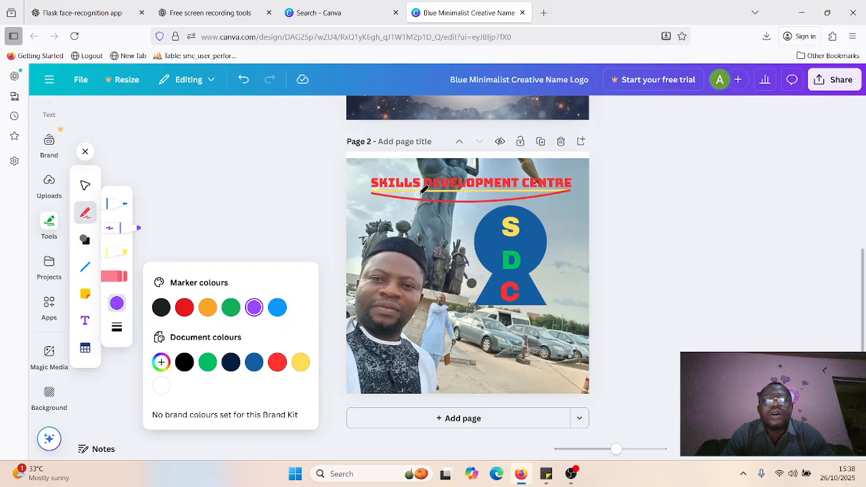
mouse_move(407, 211)
mouse_down()
mouse_move(444, 227)
mouse_move(500, 220)
mouse_move(540, 202)
mouse_up()
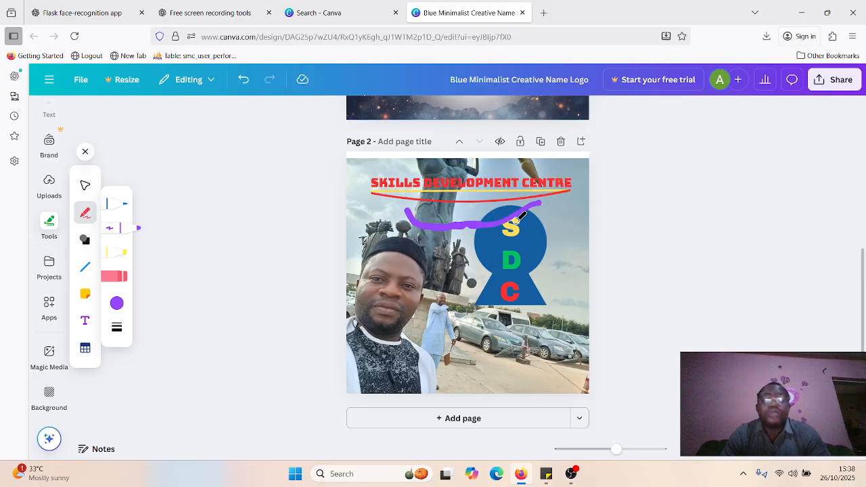
key(ctrl+z)
key(ctrl+z)
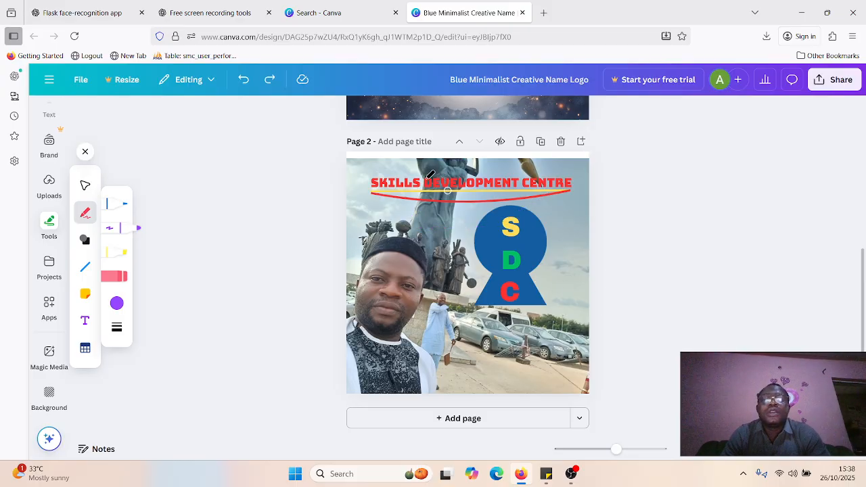
- Draw a wavy purple marker stroke above the heading and narrow it from both ends to roughly the heading's width
mouse_move(362, 175)
mouse_down()
mouse_move(393, 164)
mouse_move(415, 175)
mouse_move(458, 164)
mouse_move(490, 173)
mouse_move(512, 162)
mouse_move(537, 174)
mouse_move(587, 172)
mouse_up()
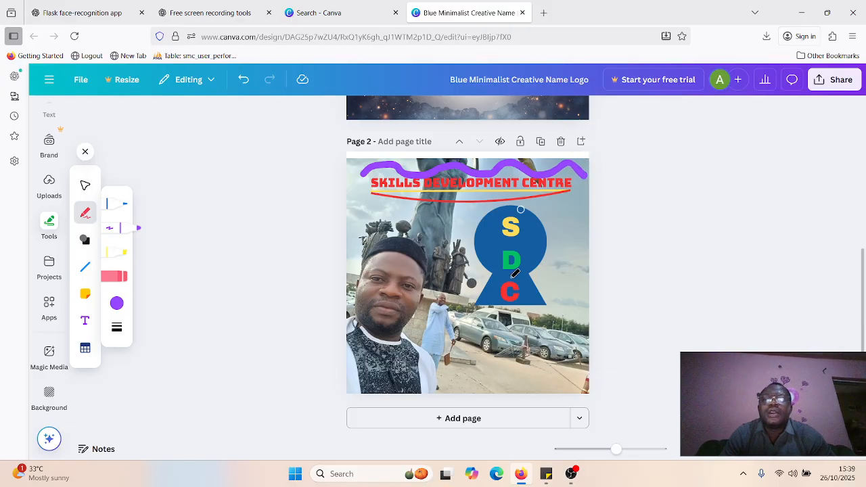
click(85, 187)
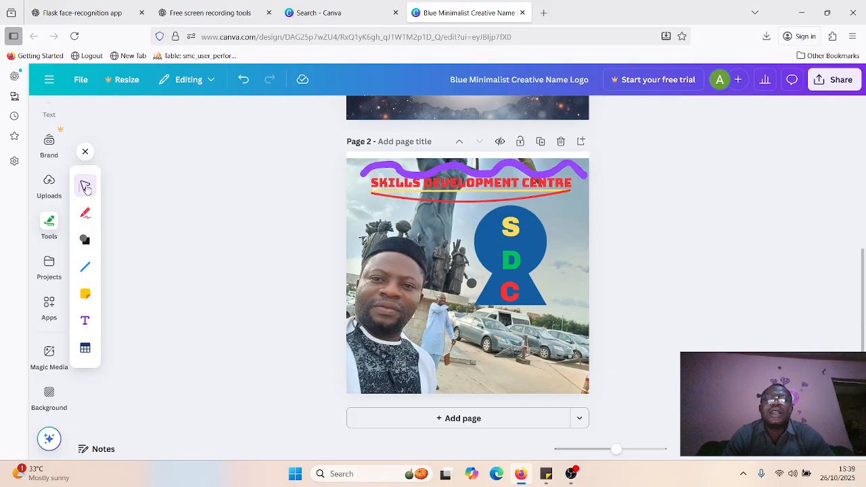
click(396, 169)
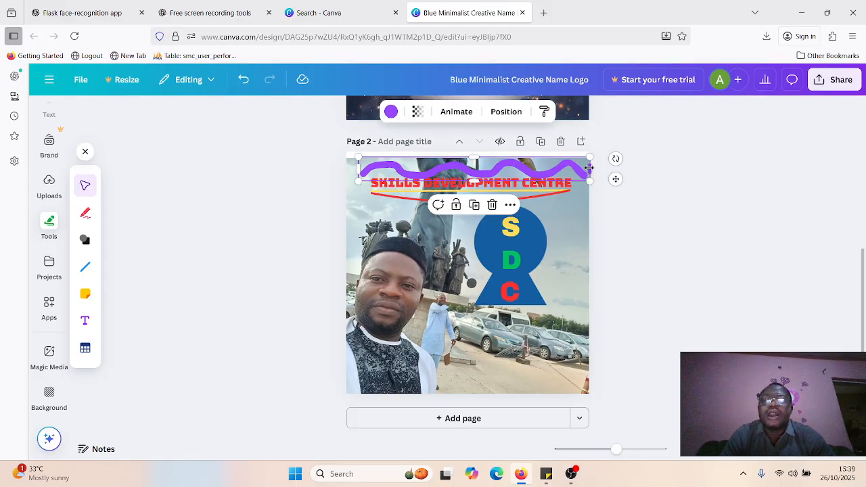
drag(588, 168, 566, 168)
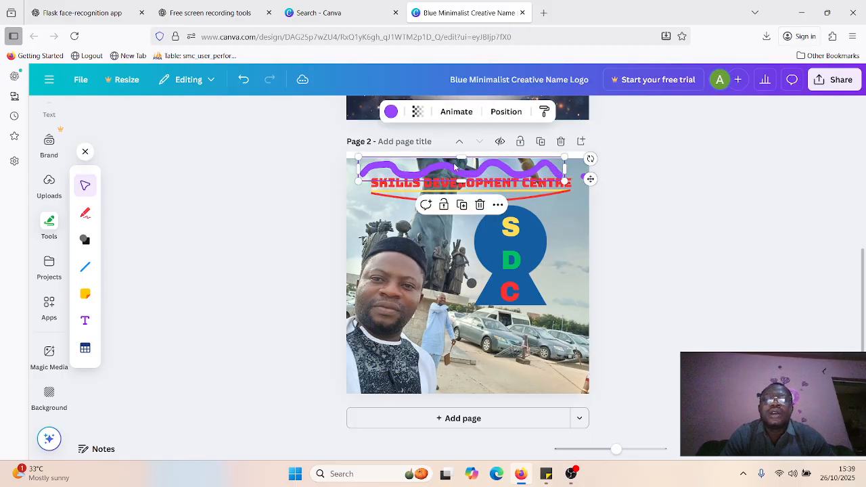
drag(355, 174, 369, 174)
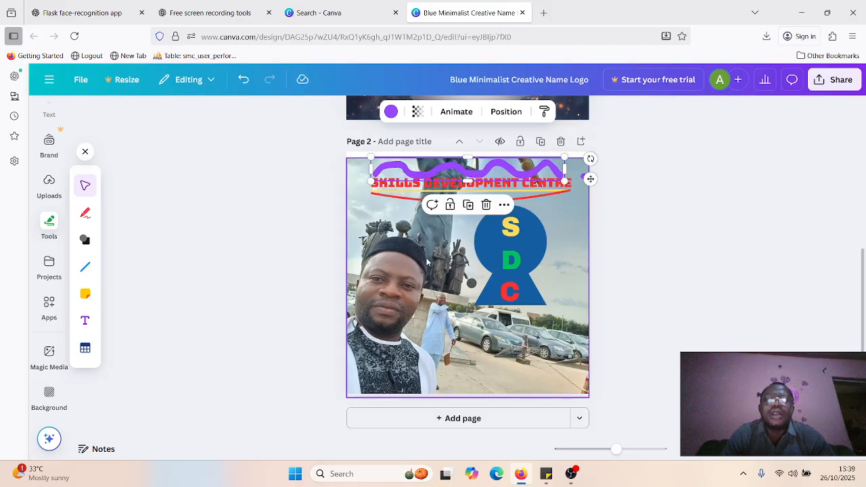
click(427, 258)
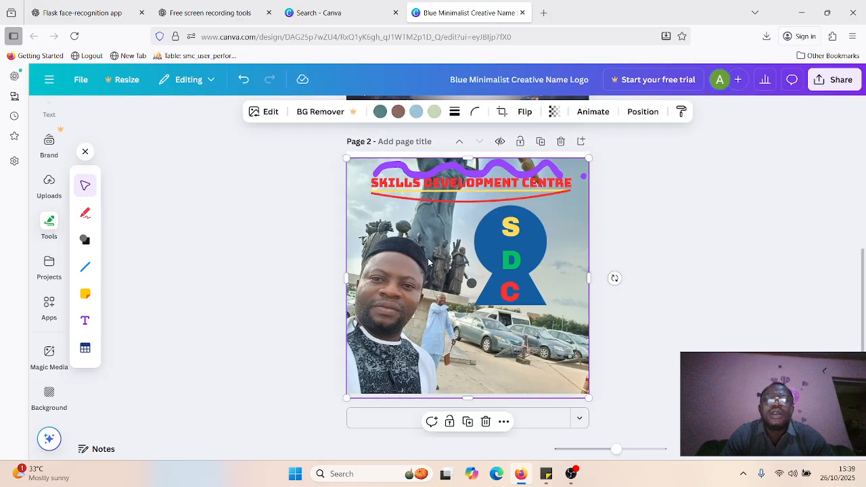
- Delete the stray purple dot beside the heading, and flatten the purple wave and place it just above the heading text
click(581, 178)
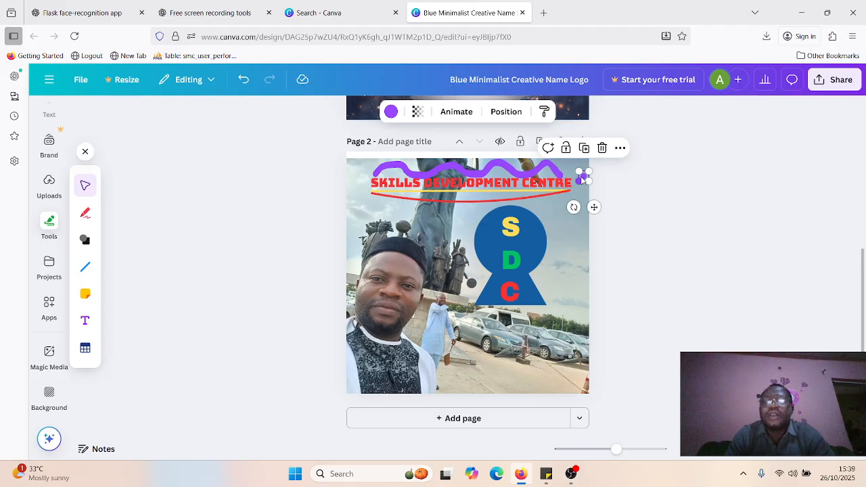
key(Delete)
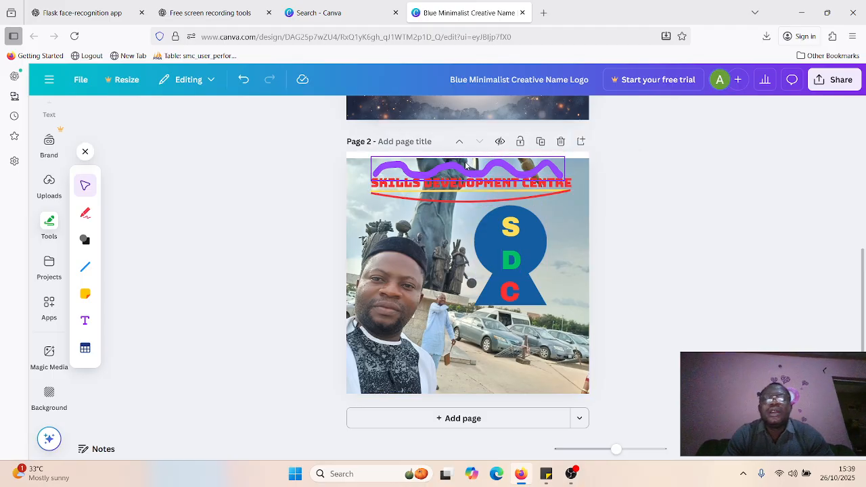
click(464, 169)
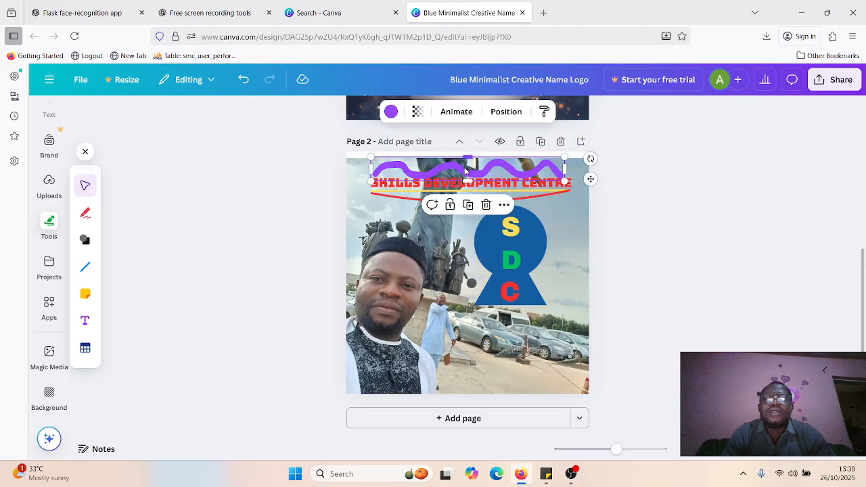
drag(468, 158, 464, 171)
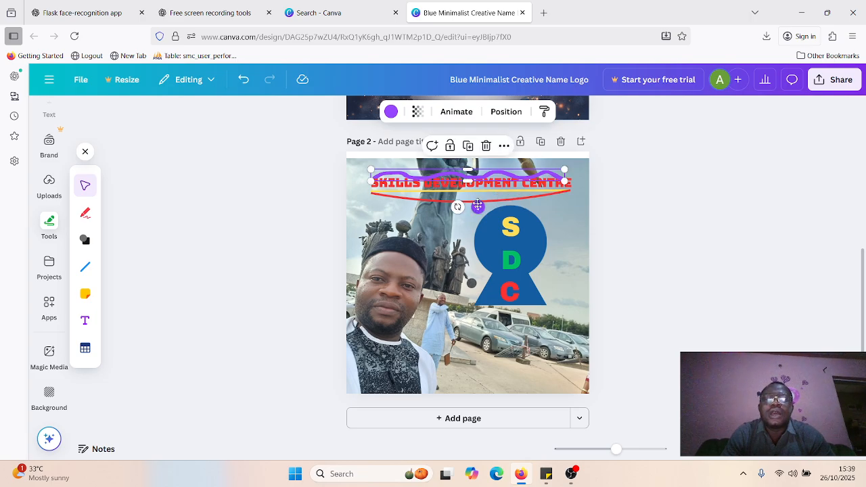
drag(478, 205, 480, 201)
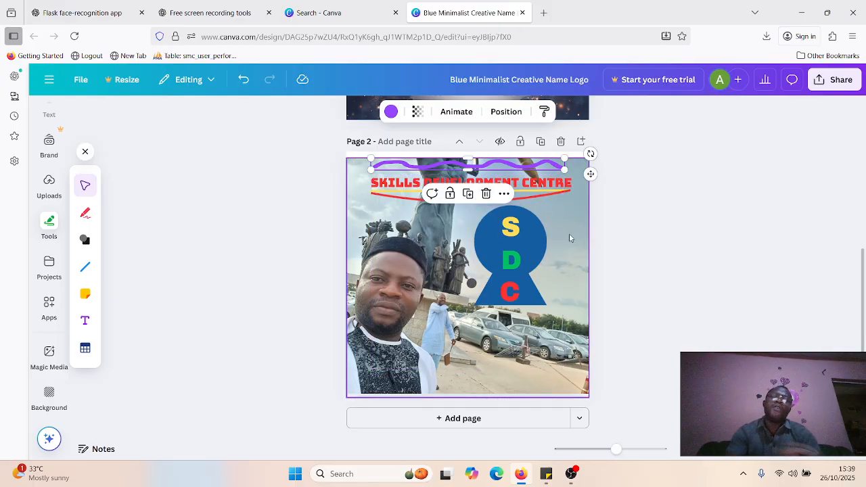
click(560, 405)
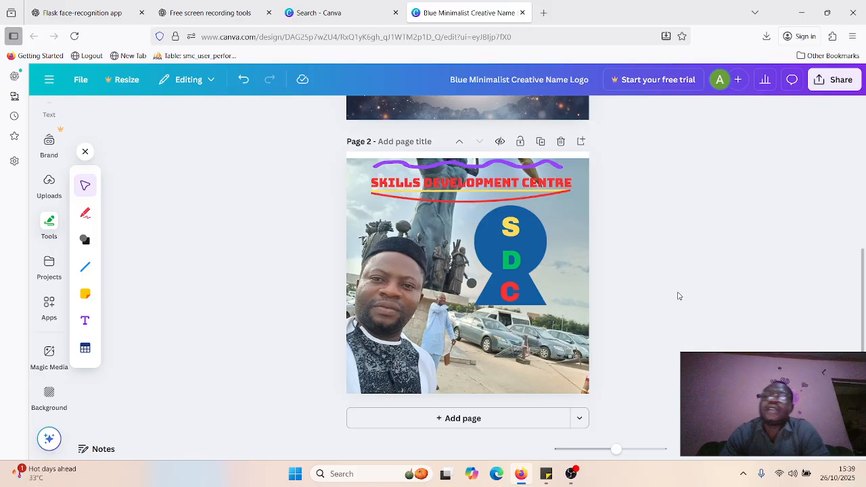
- Download only page 2 of the design as a PNG file
click(836, 79)
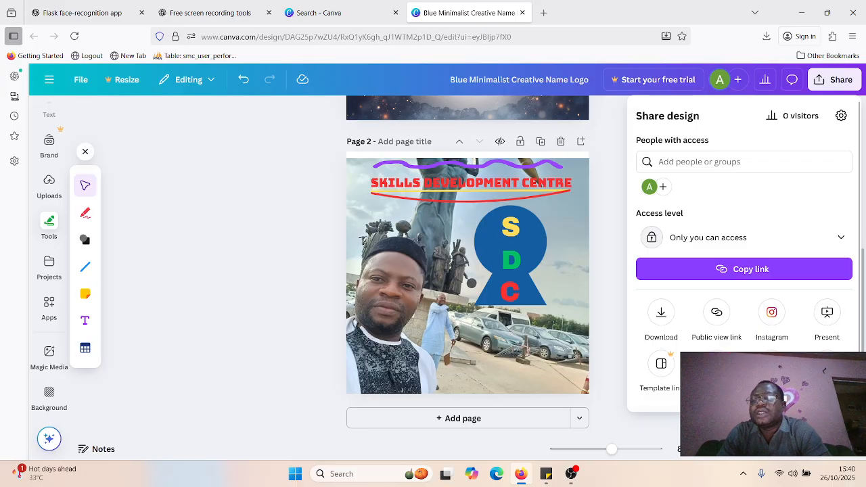
click(661, 315)
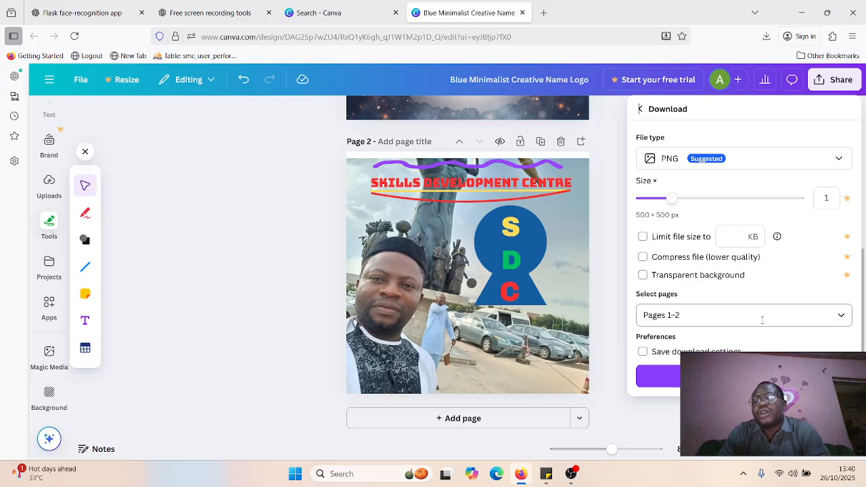
click(842, 318)
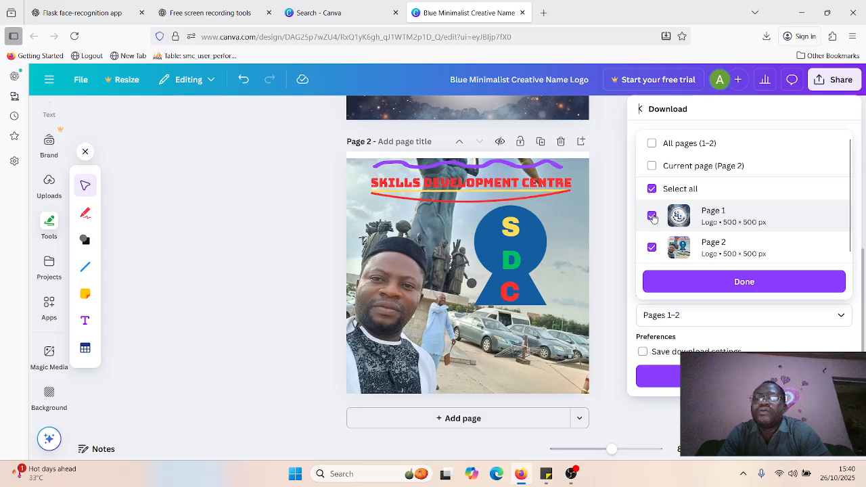
click(652, 190)
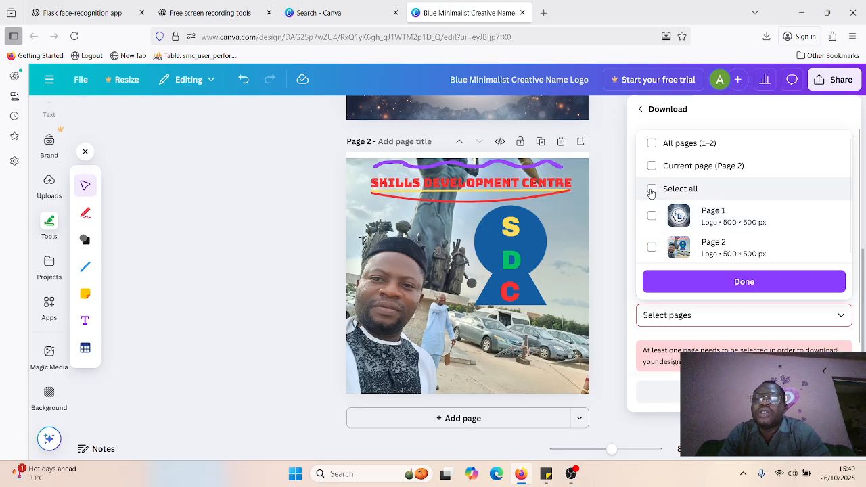
click(651, 249)
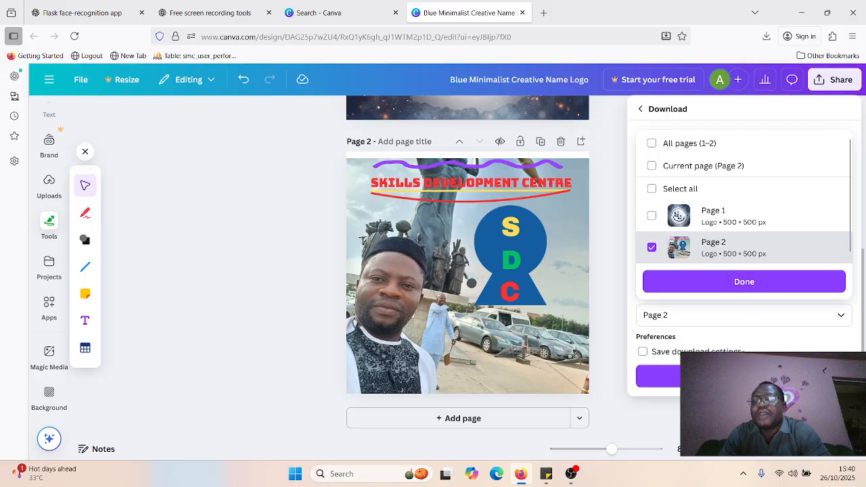
click(743, 376)
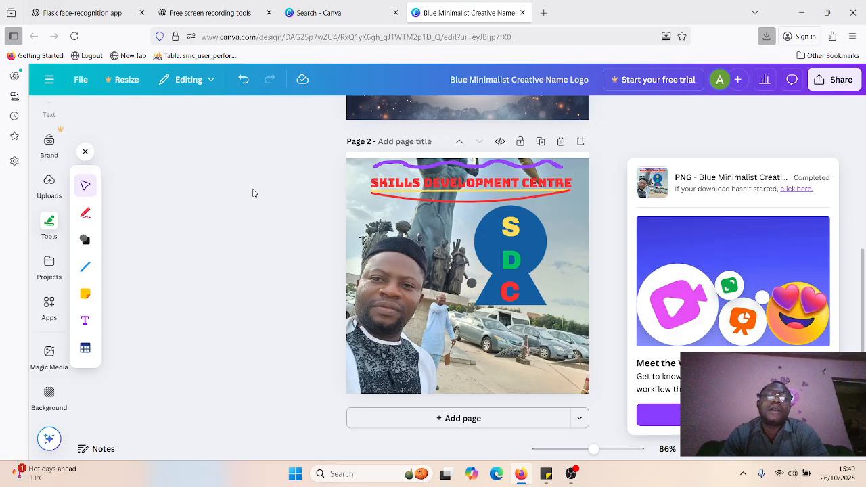
click(287, 187)
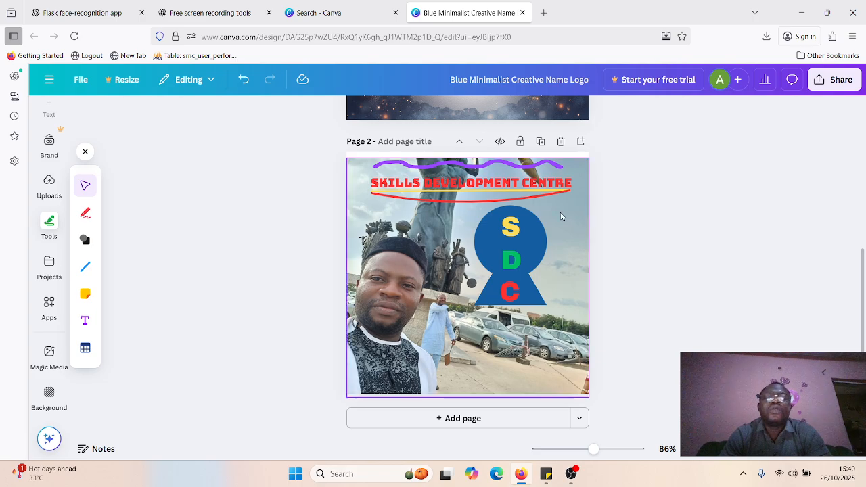
- Return to the template search page with the Blue Minimalist Creative Name Logo preview
click(341, 13)
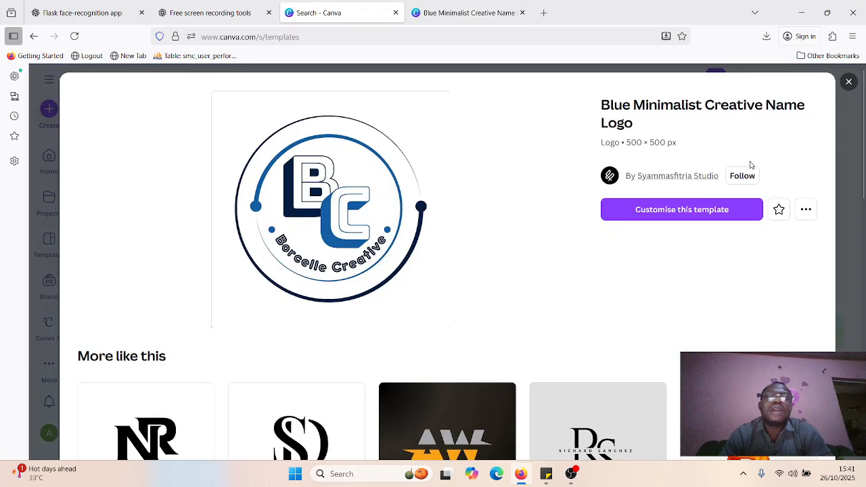
- Close the logo template preview, search the design types for BANNER, and create a new Banner (Landscape) design
click(849, 82)
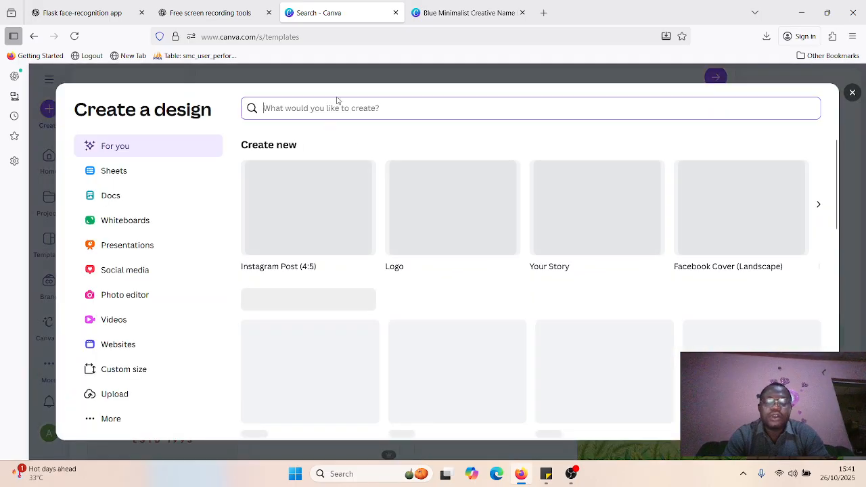
text(BANNER)
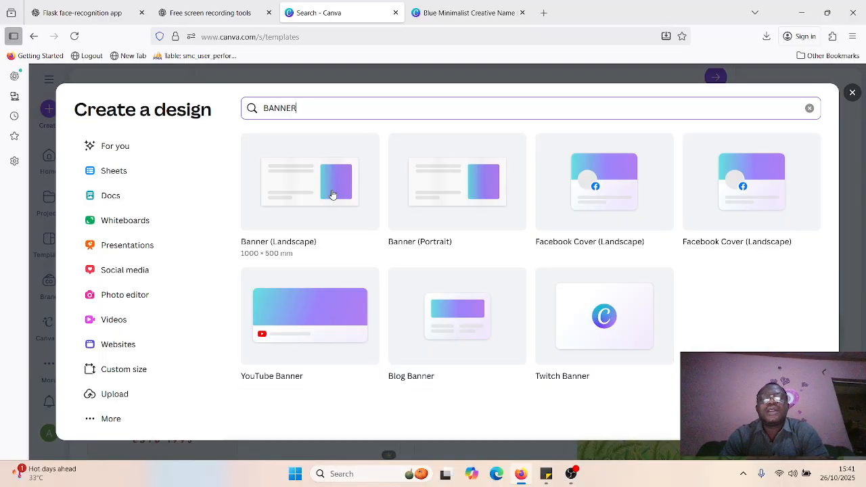
click(306, 197)
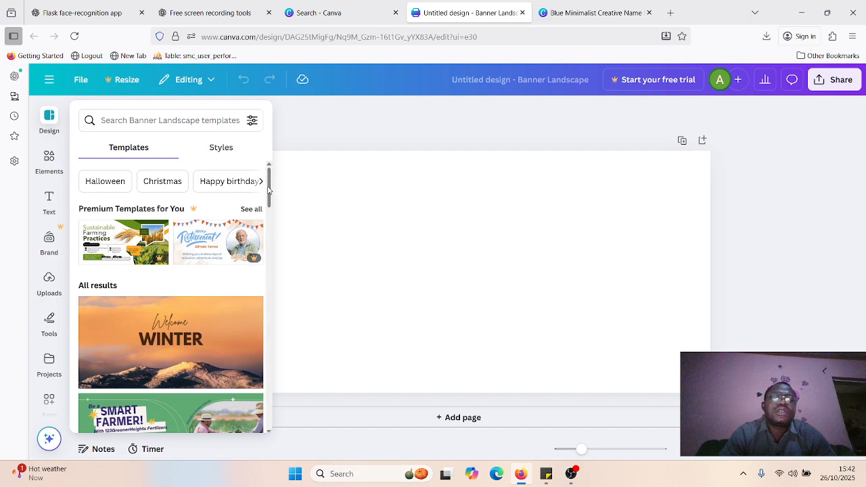
- Apply the orange mountain "Welcome Winter" template to the blank banner and dismiss the template details
drag(268, 191, 293, 174)
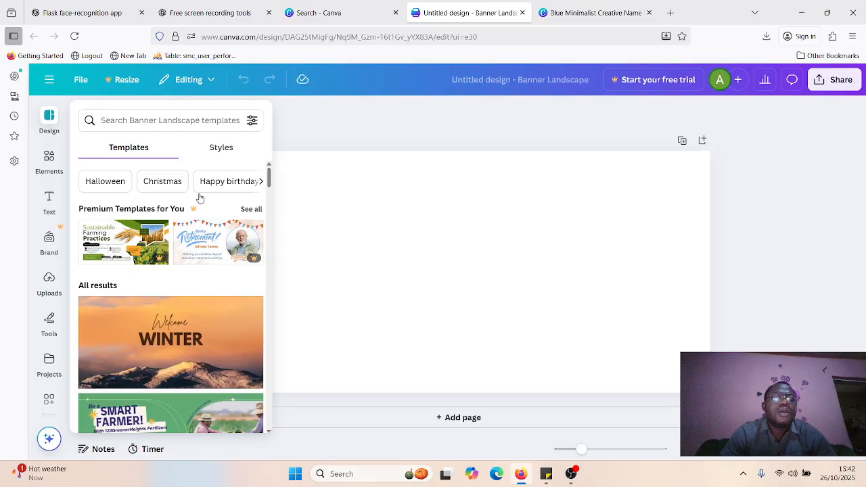
click(139, 339)
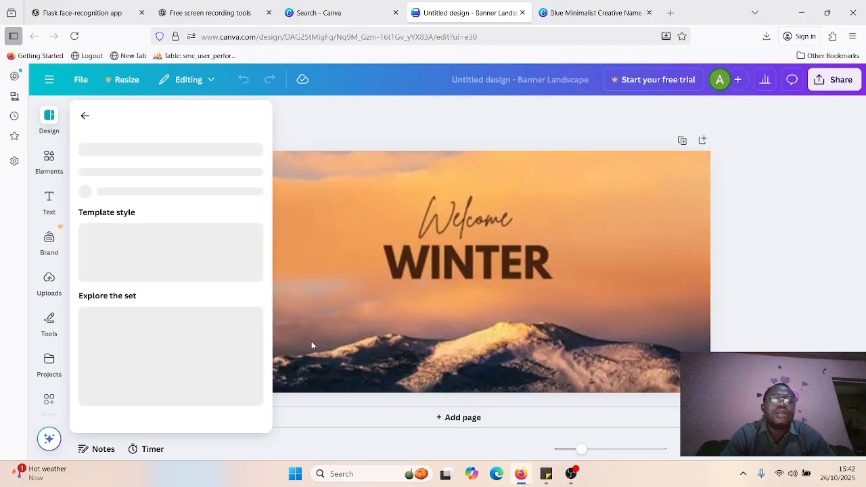
click(801, 243)
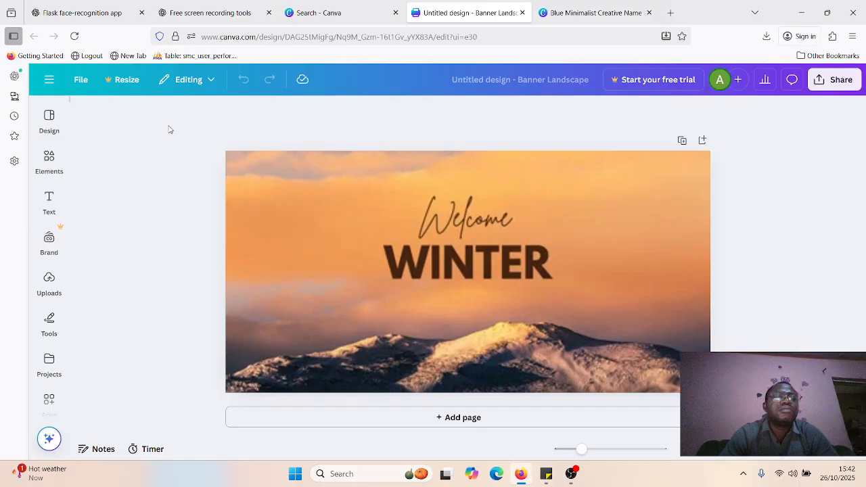
click(520, 246)
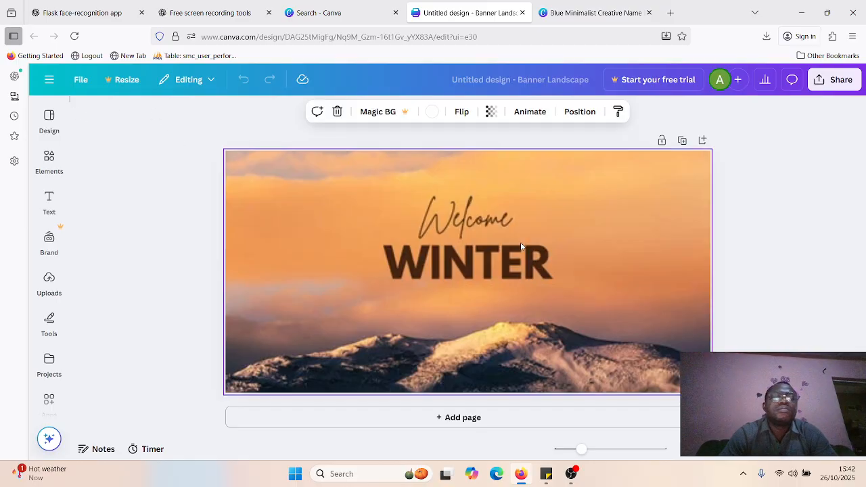
- Replace the script "Welcome" line above WINTER with the uppercase text "WELCOME TO SKILLS DEVELOPE"
click(473, 215)
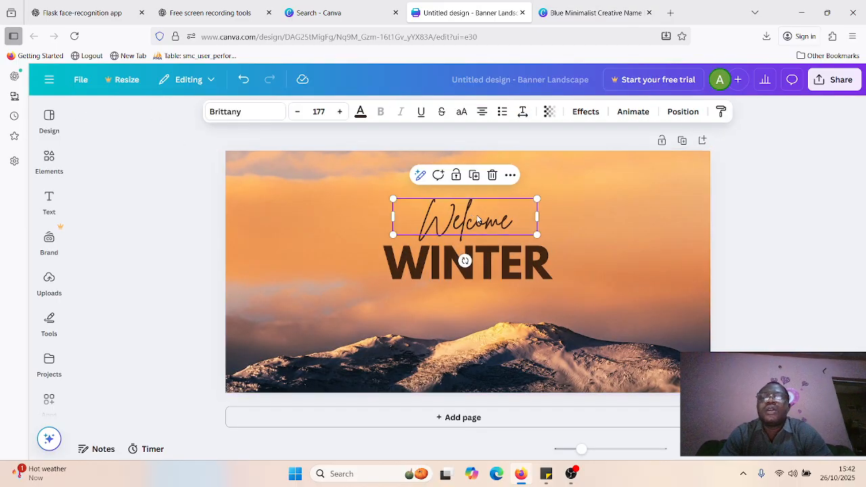
double_click(485, 220)
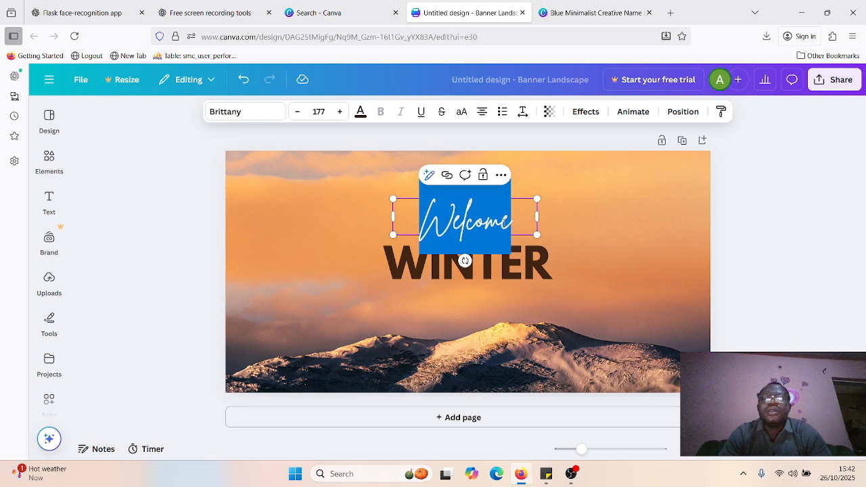
click(512, 222)
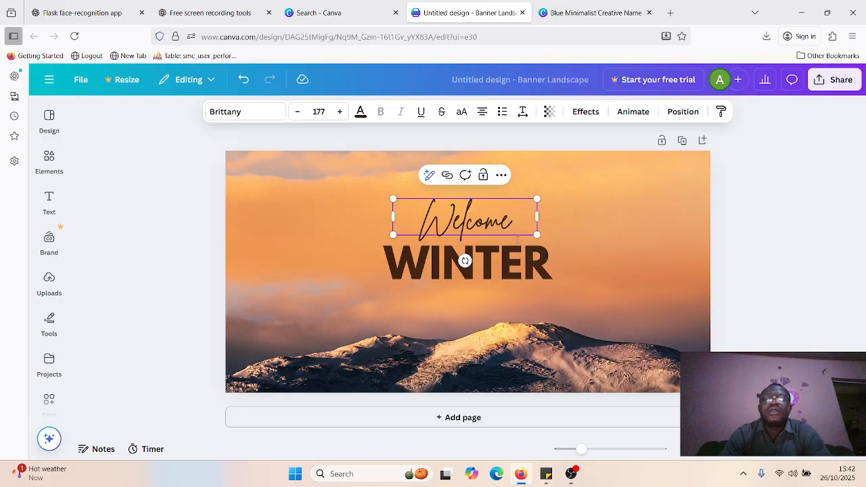
text(TO)
key(ctrl+a)
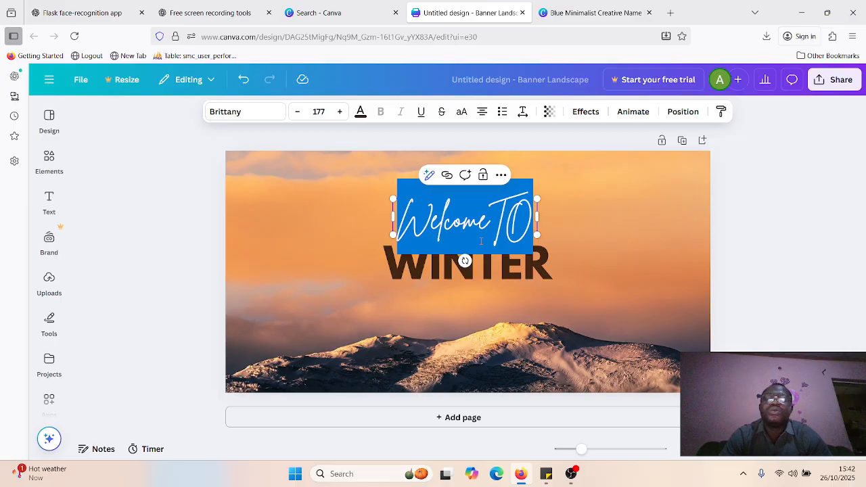
key(BackSpace)
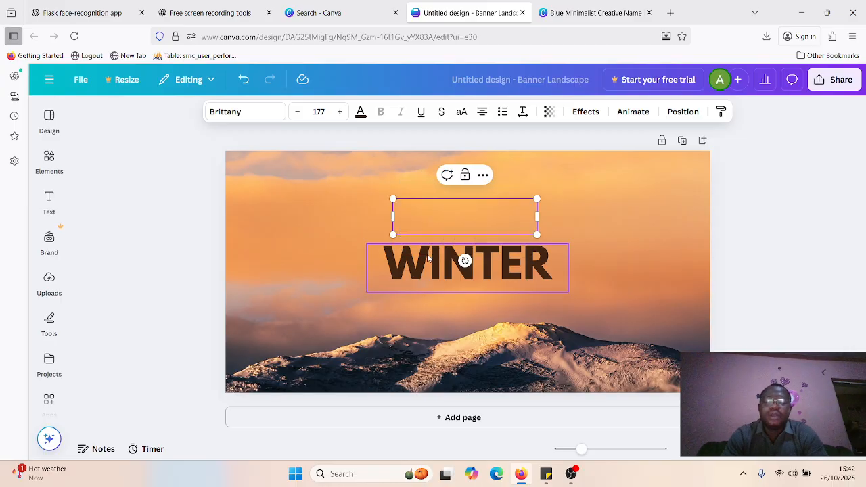
text(WEL)
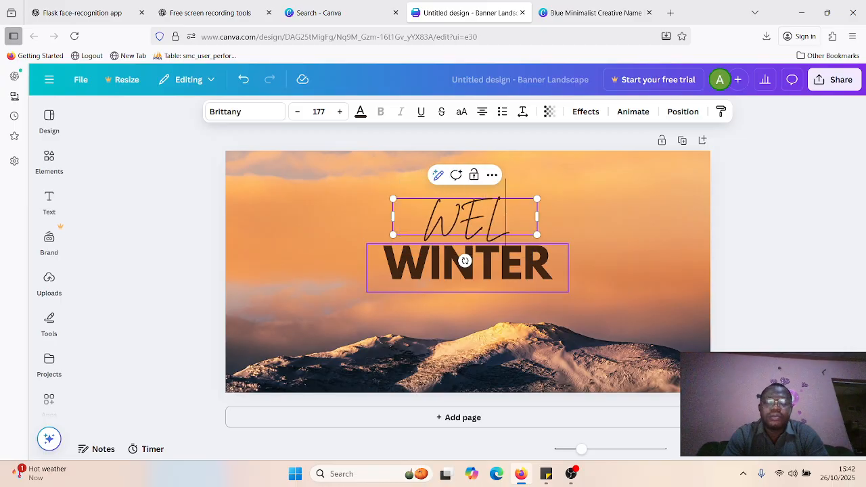
text(COME)
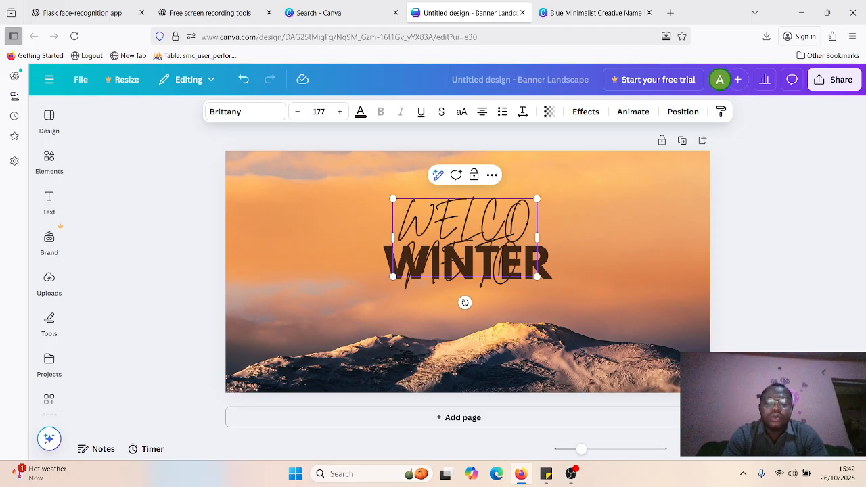
text( TO SKILLS OF)
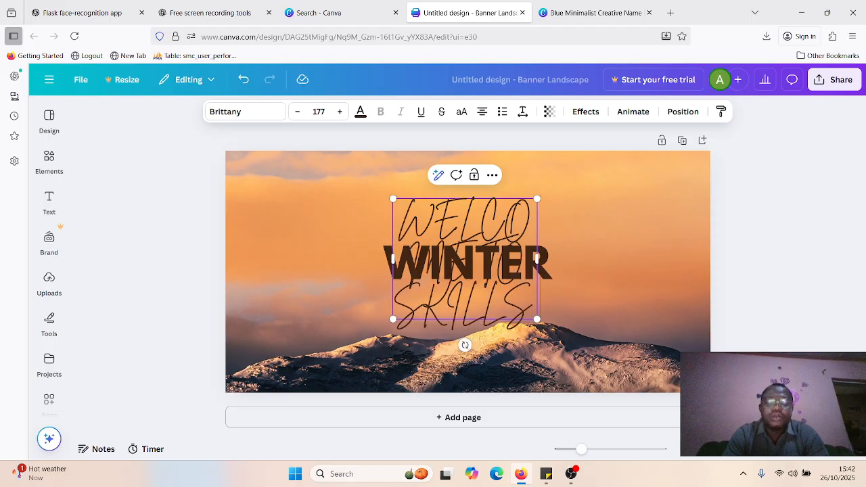
text(VELOPE)
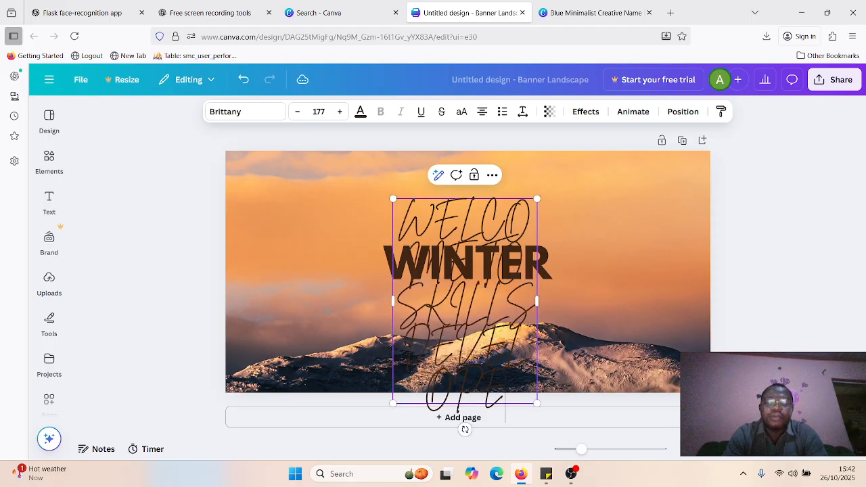
- Cut the oversized script line back so that it reads only "WELCOME"
key(BackSpace)
key(BackSpace)
key(BackSpace)
key(BackSpace)
key(BackSpace)
key(BackSpace)
key(BackSpace)
key(BackSpace)
key(BackSpace)
key(BackSpace)
key(BackSpace)
key(BackSpace)
key(BackSpace)
key(BackSpace)
key(BackSpace)
key(BackSpace)
key(BackSpace)
key(BackSpace)
key(BackSpace)
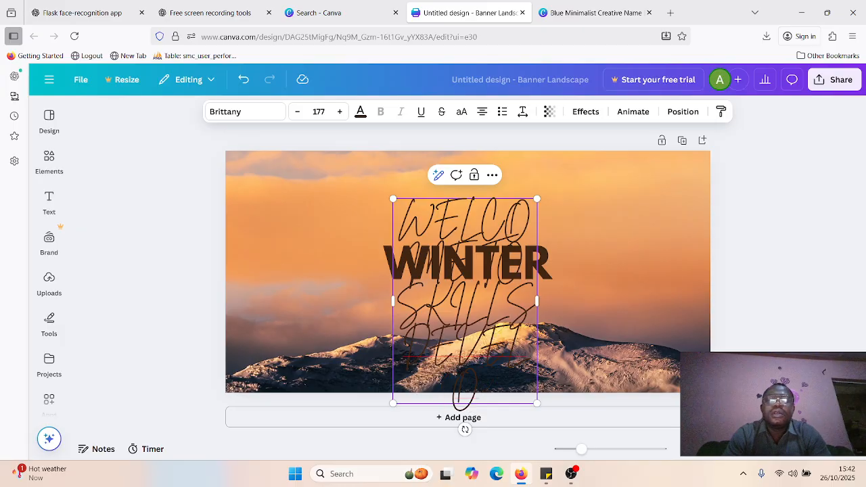
key(BackSpace)
key(BackSpace)
key(BackSpace)
key(BackSpace)
key(BackSpace)
key(BackSpace)
key(BackSpace)
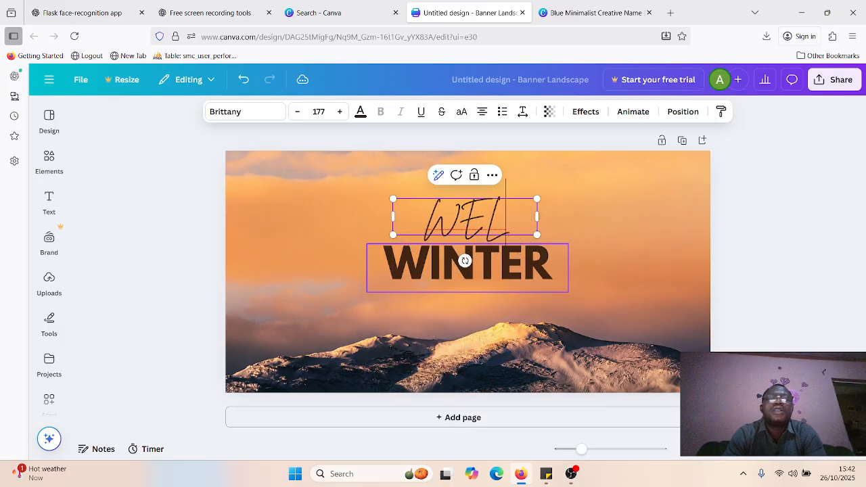
text(COME)
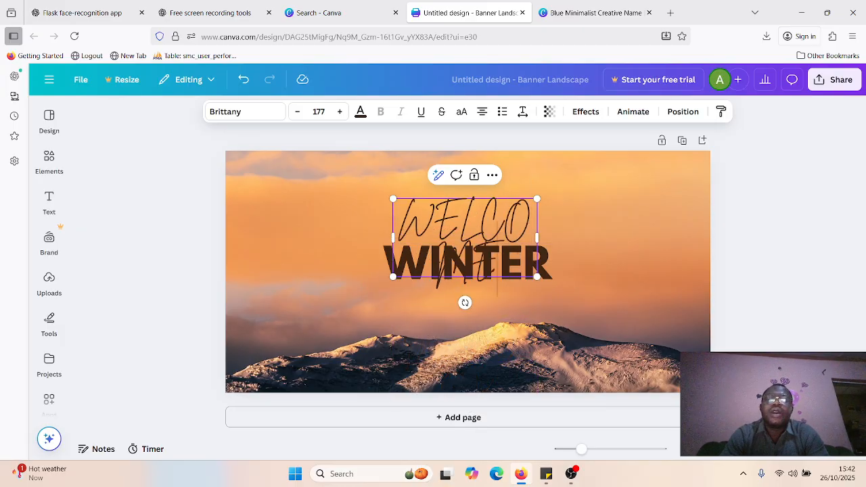
- Set the WELCOME text to font size 42 and change its font to League Spartan
click(310, 111)
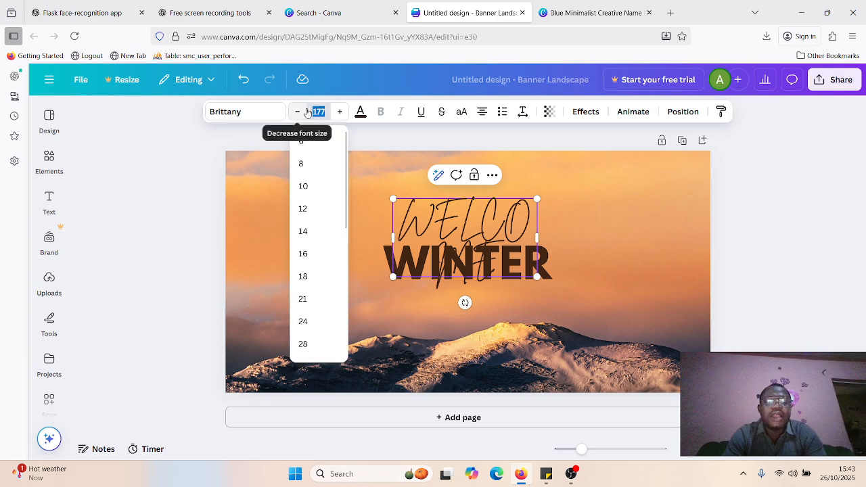
click(304, 345)
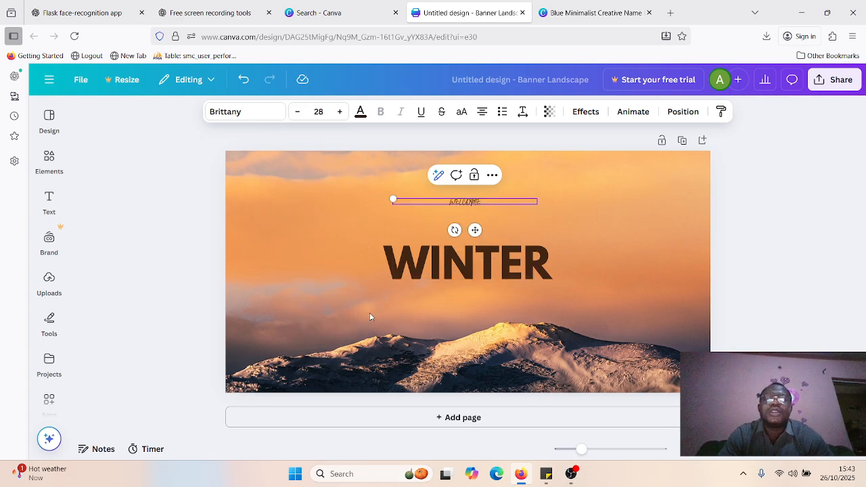
click(319, 112)
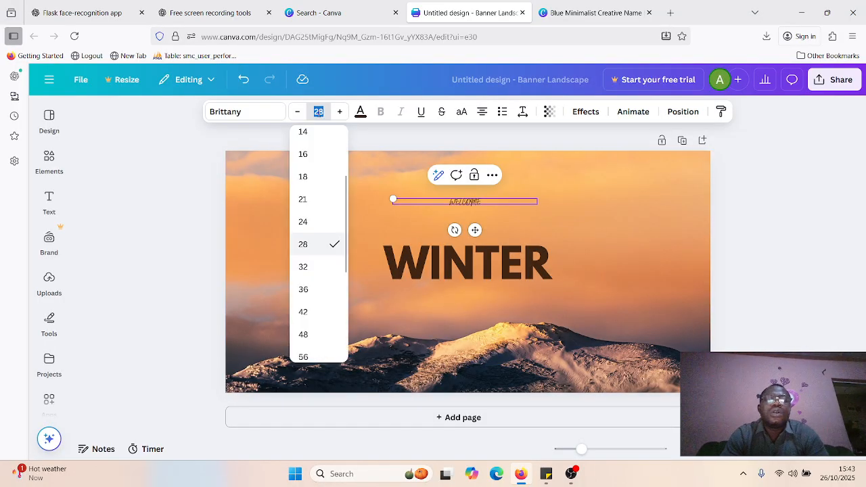
click(305, 312)
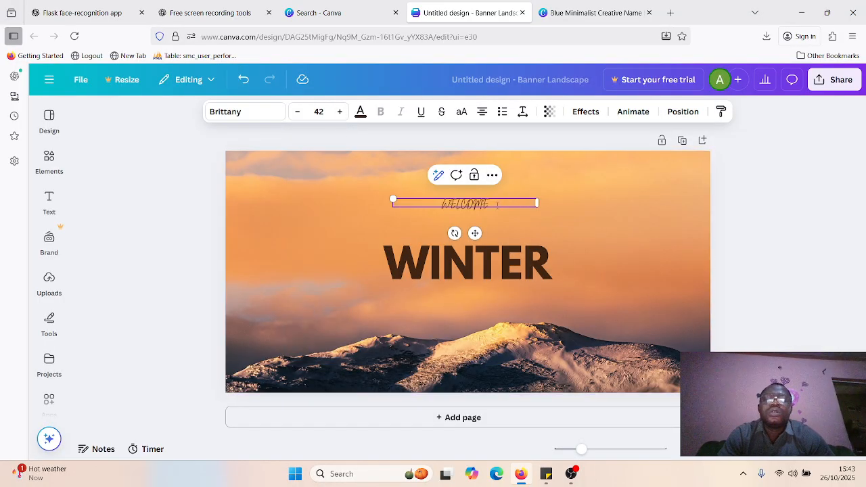
click(251, 113)
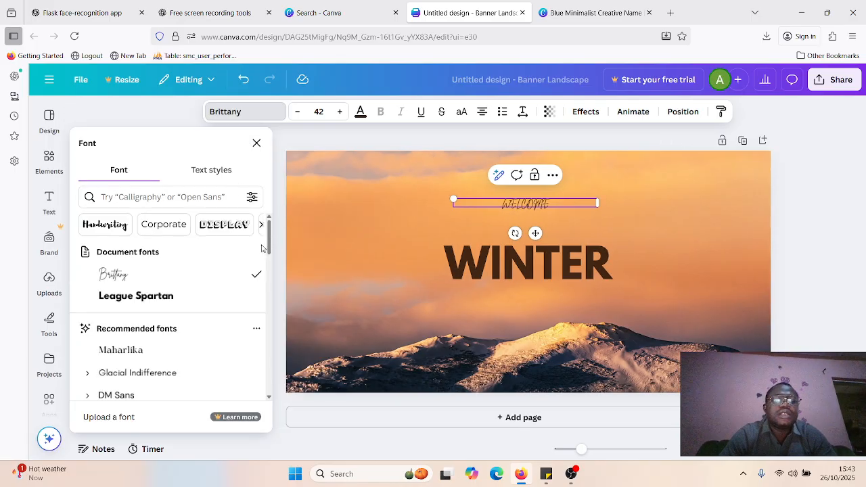
click(156, 296)
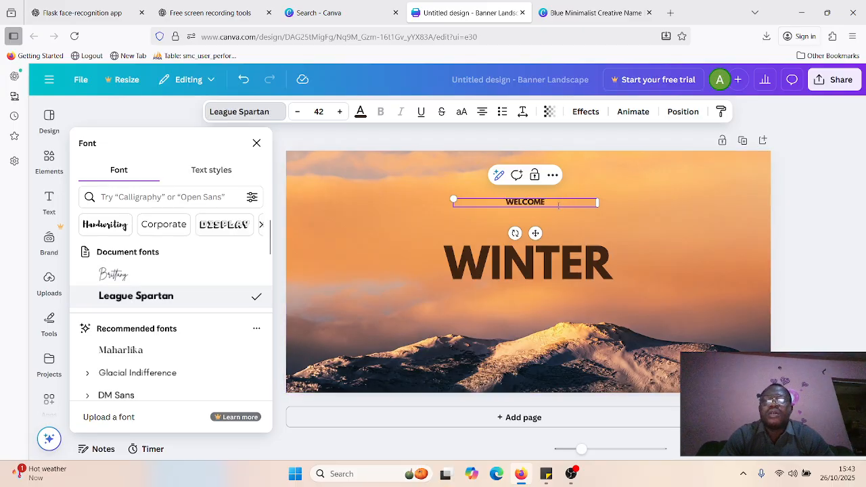
- Extend the text to "WELCOME TO SKILLS DEVELOPMENT CENTRE" and widen its text box to fit on one line
double_click(558, 204)
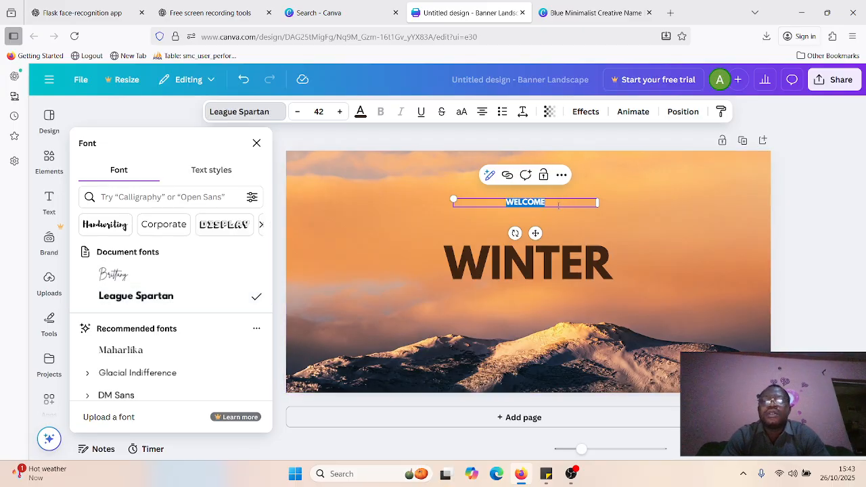
click(558, 205)
text(GO)
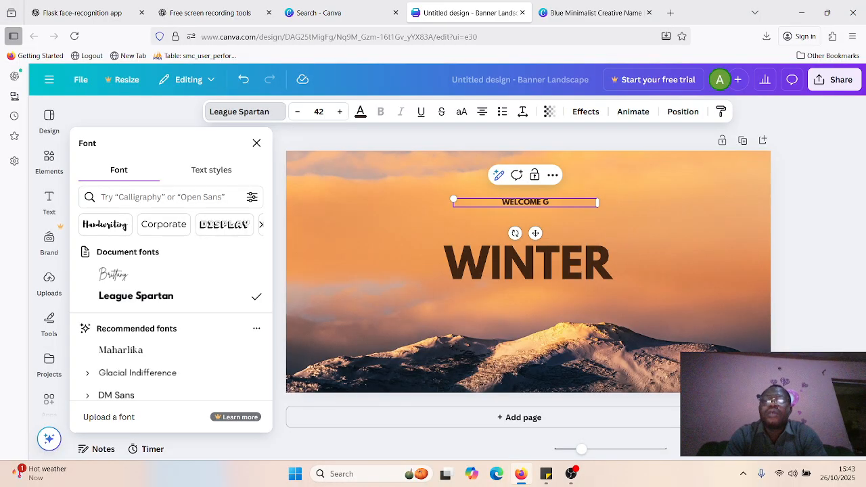
key(BackSpace)
key(BackSpace)
text(TO)
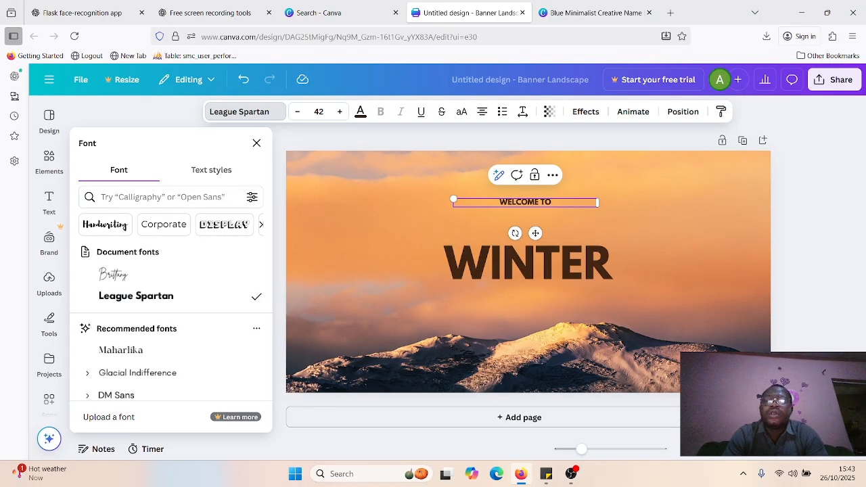
text( SKILLS)
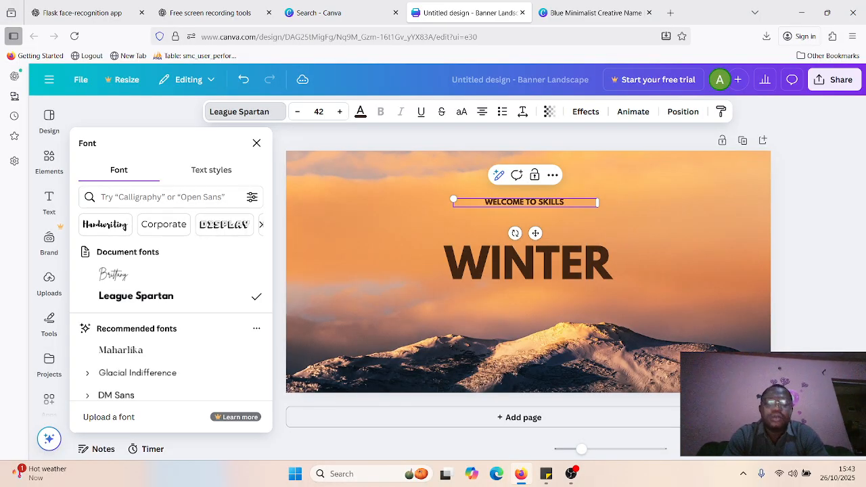
text( DEVELOP)
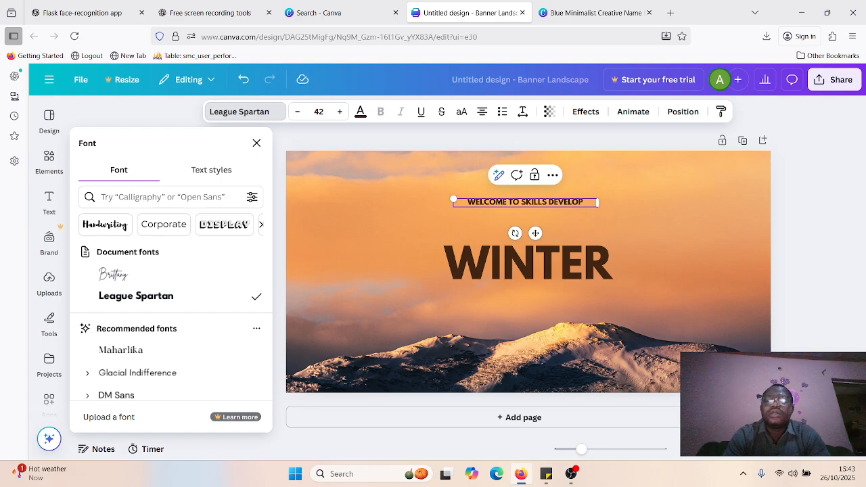
text(MENT)
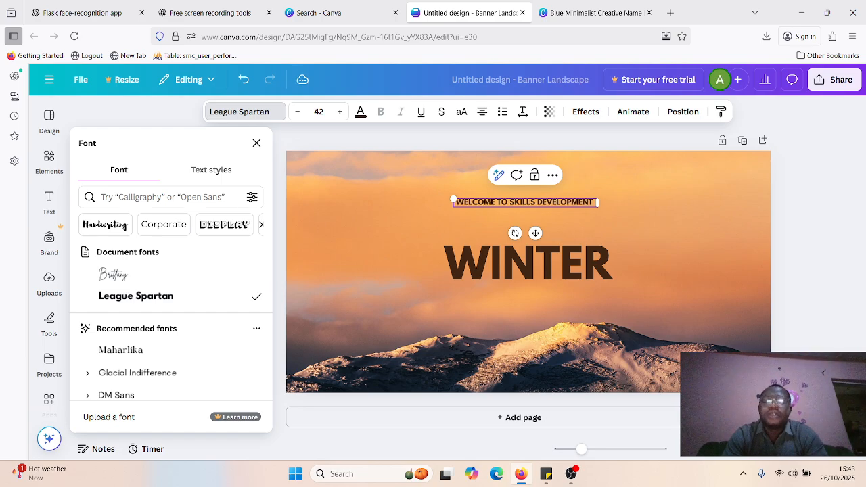
text( CENTRE)
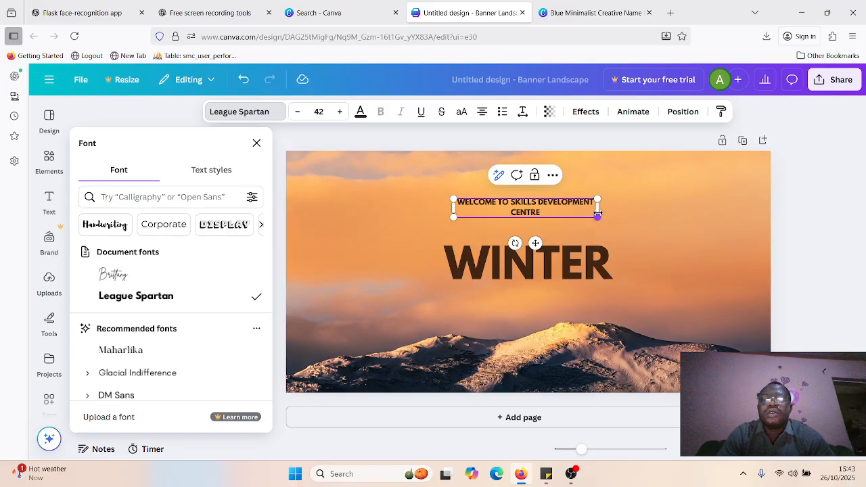
drag(598, 214, 641, 203)
- Increase the font size of the whole welcome line to 52
double_click(619, 202)
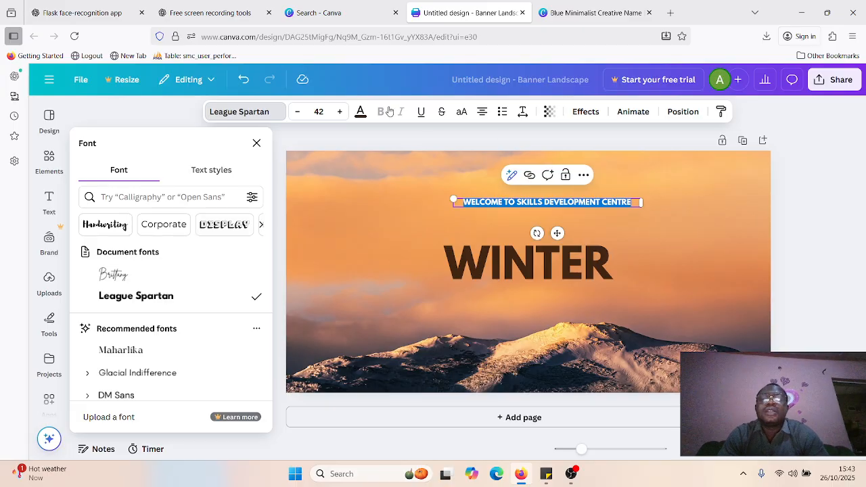
click(339, 111)
click(340, 112)
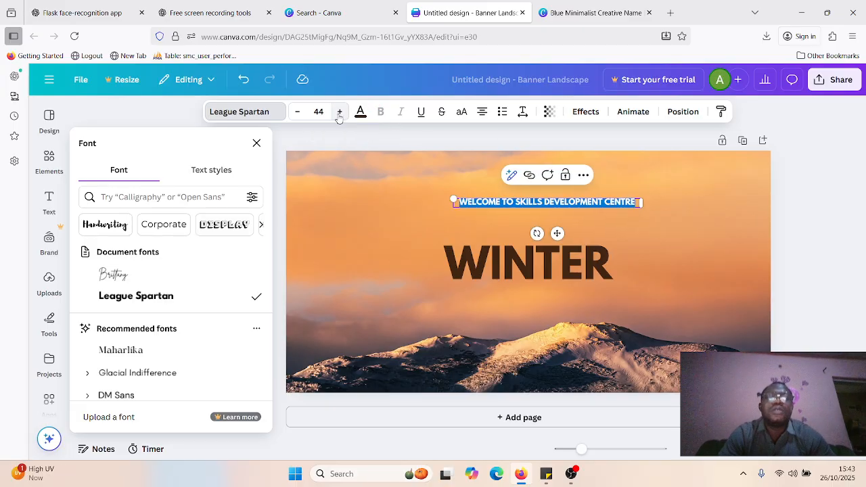
click(340, 111)
click(340, 112)
click(340, 112)
click(340, 112)
click(339, 112)
click(340, 111)
click(340, 112)
click(340, 112)
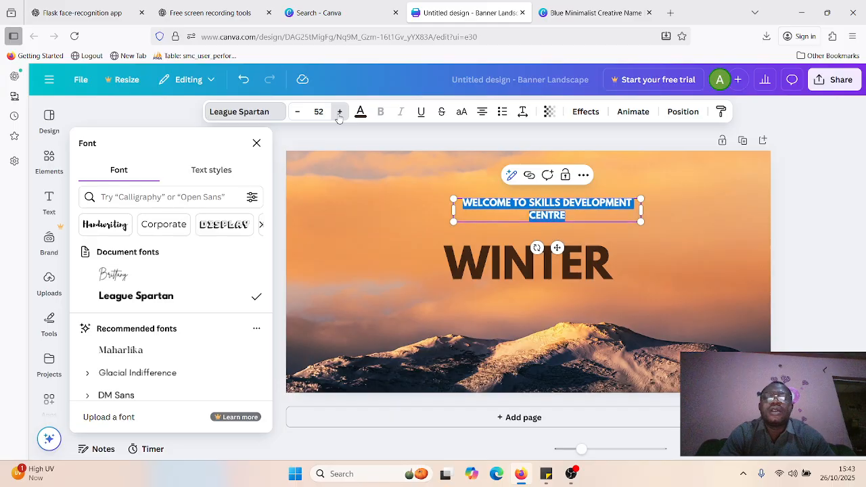
- Set the welcome line's font size to 90 and widen its text box so the text fits on one line
click(340, 112)
click(339, 111)
click(340, 112)
click(339, 112)
click(339, 112)
click(340, 111)
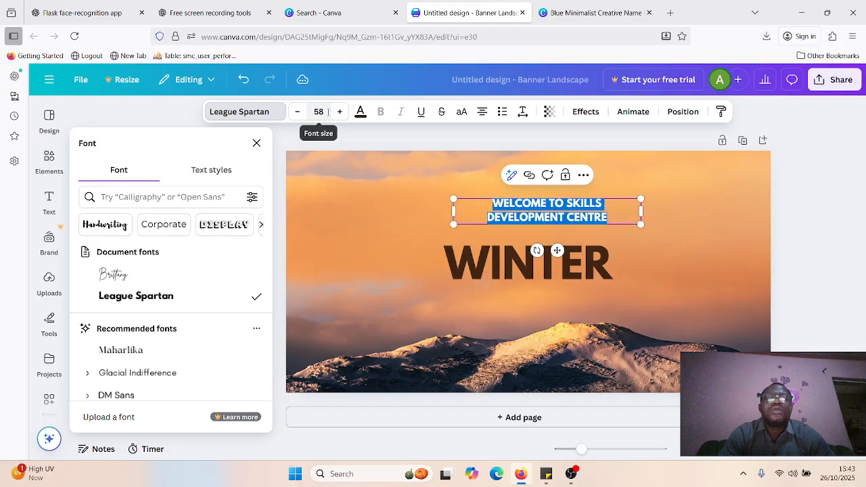
click(314, 112)
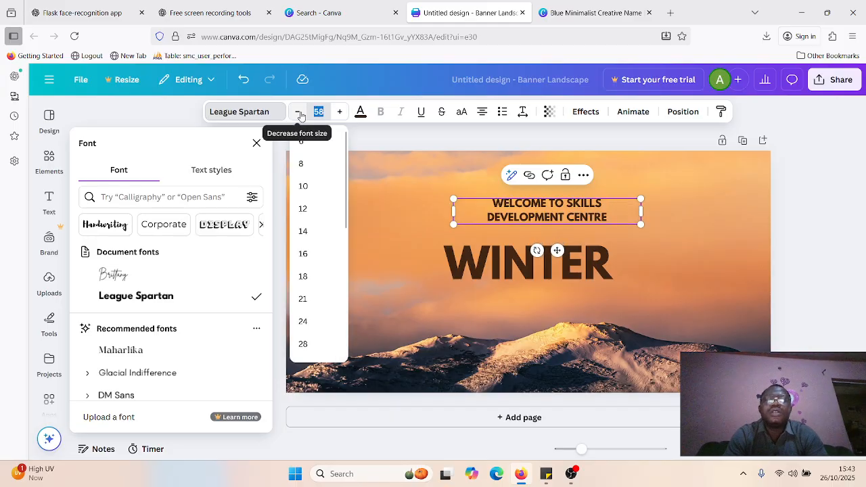
text(90)
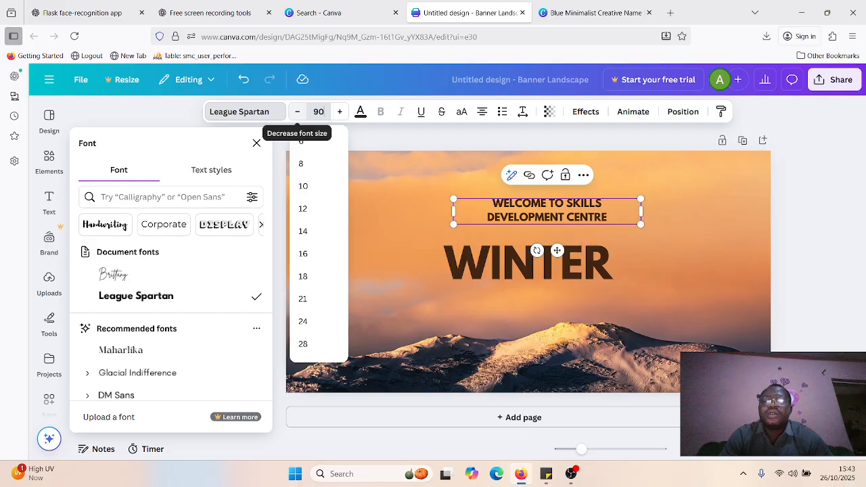
key(Return)
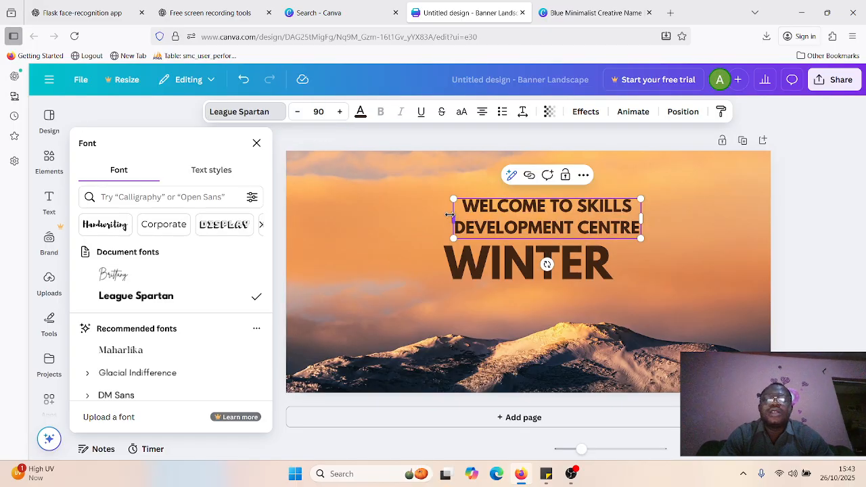
drag(450, 215, 309, 214)
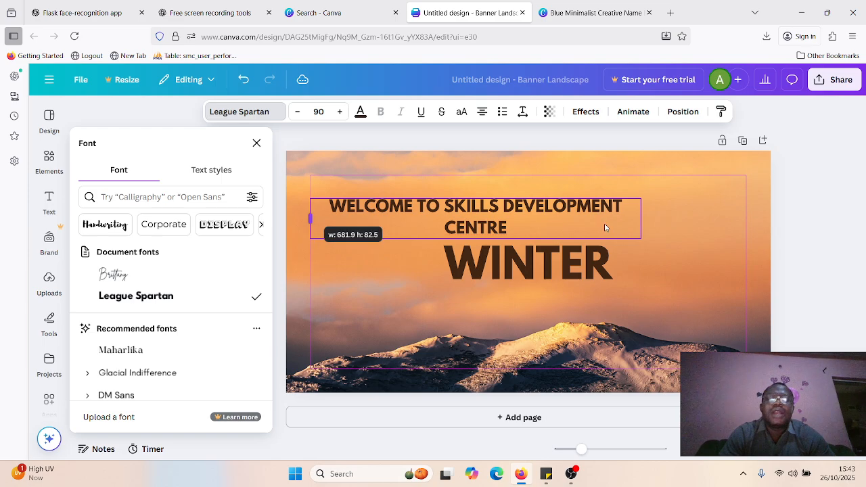
drag(720, 212, 792, 201)
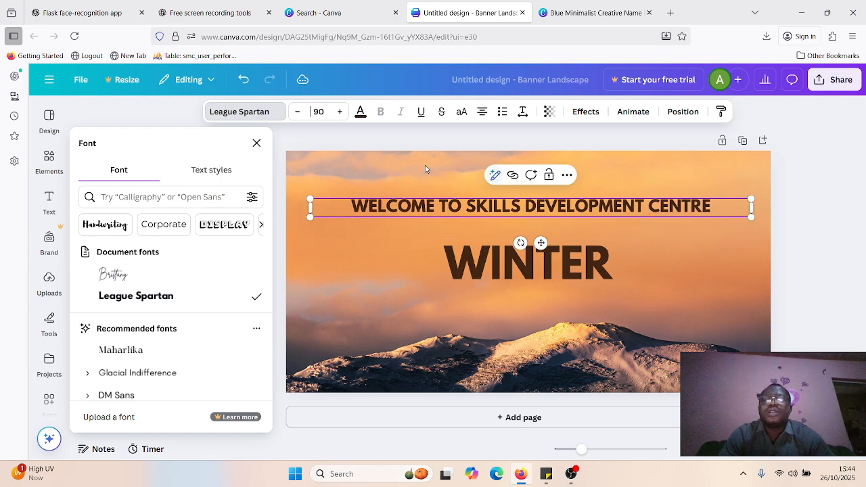
- Try a font size of 140 on the welcome line
click(325, 111)
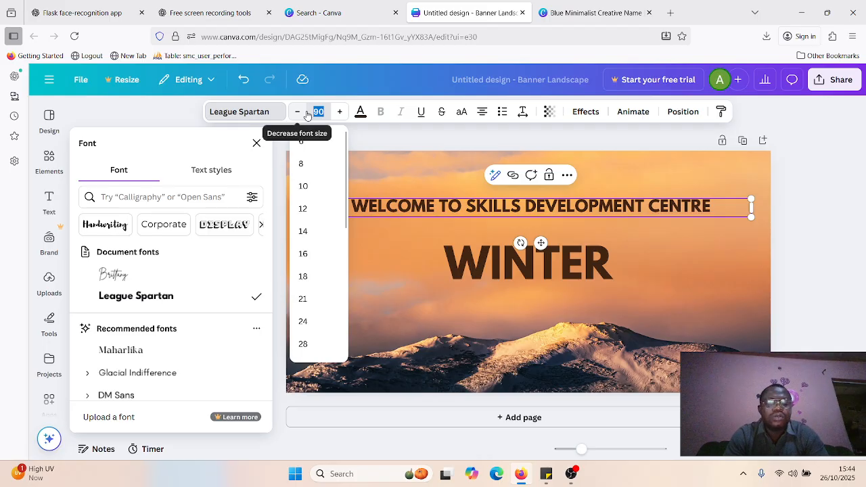
text(100)
key(BackSpace)
key(BackSpace)
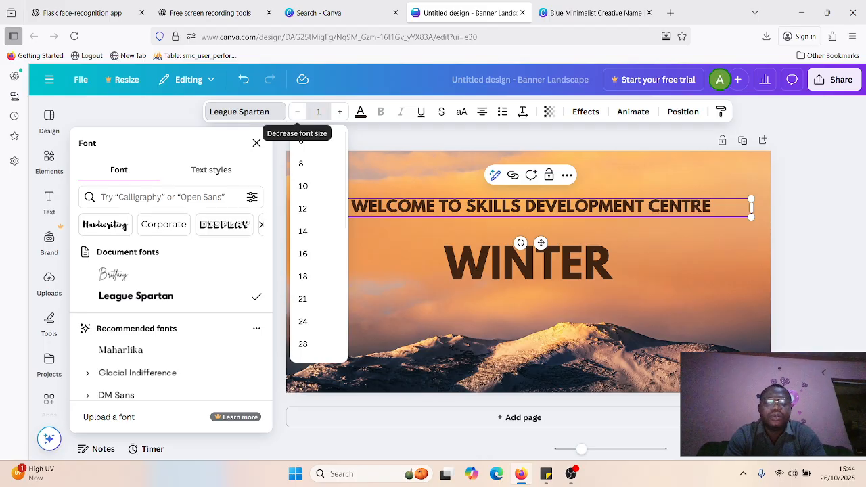
text(40)
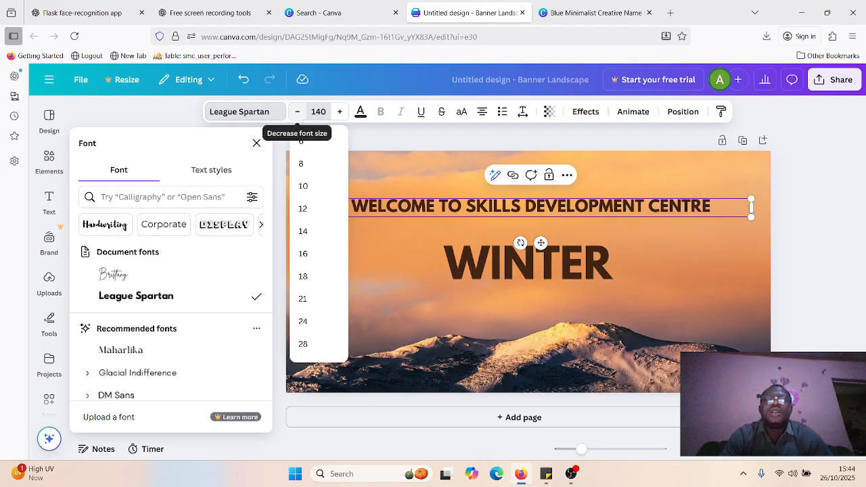
key(Return)
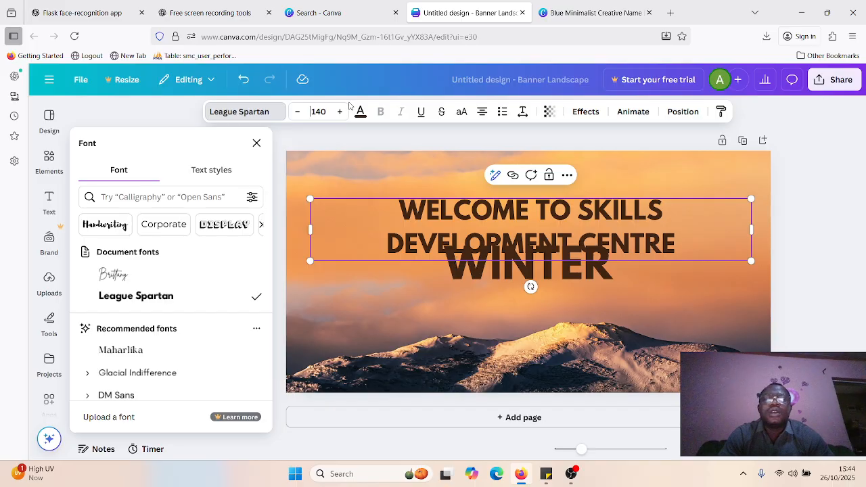
- Set the font size of the welcome line to 100
click(323, 111)
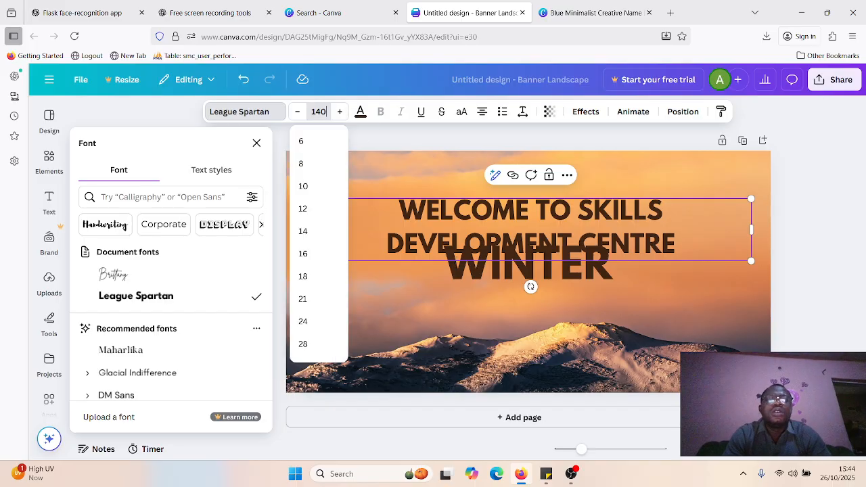
text(1)
text(00)
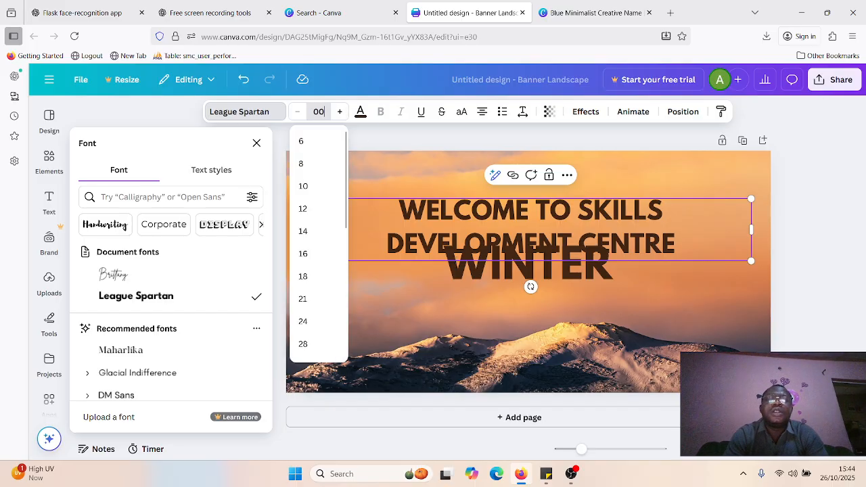
key(Return)
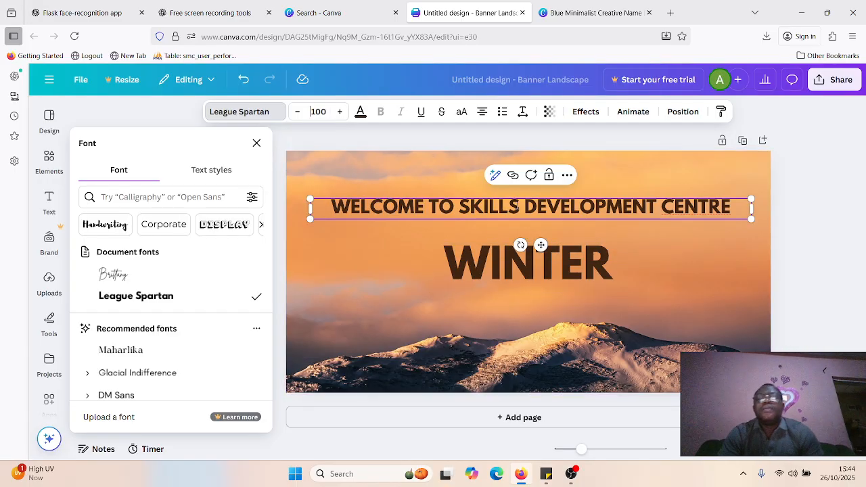
click(523, 269)
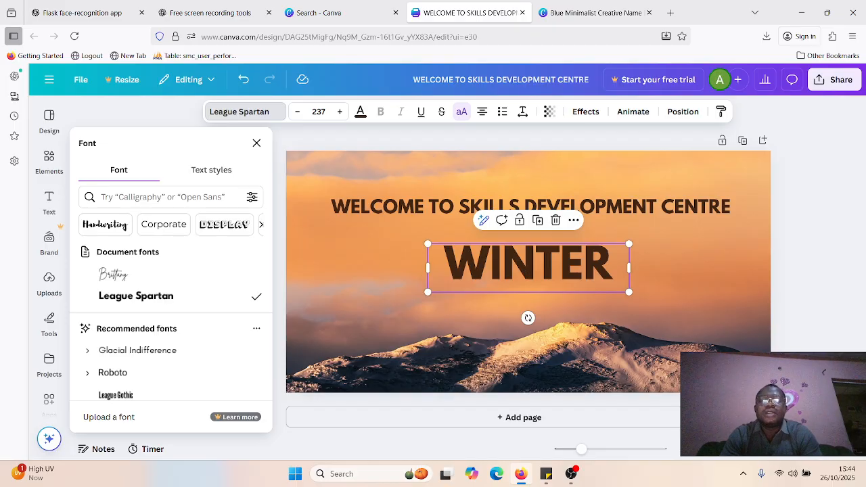
key(s)
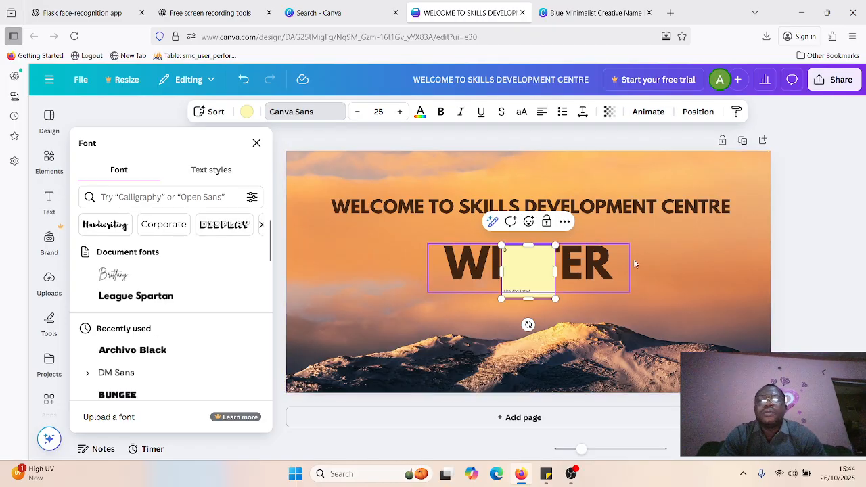
click(682, 260)
key(ctrl+z)
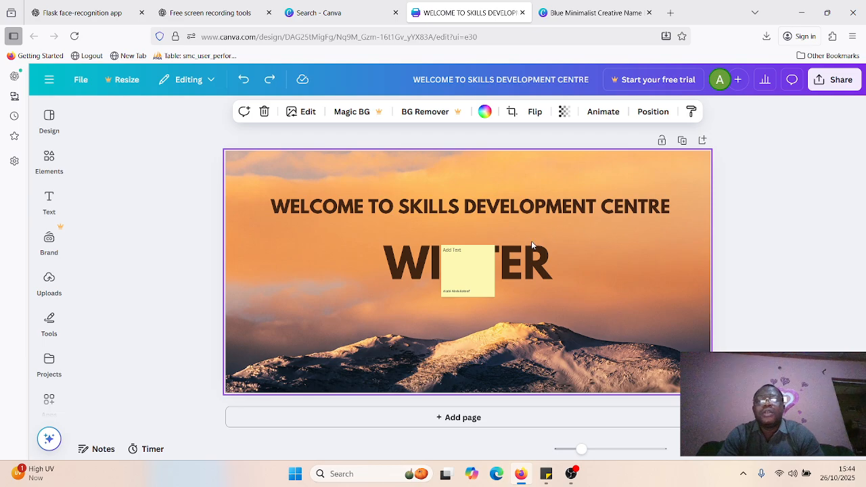
key(ctrl+z)
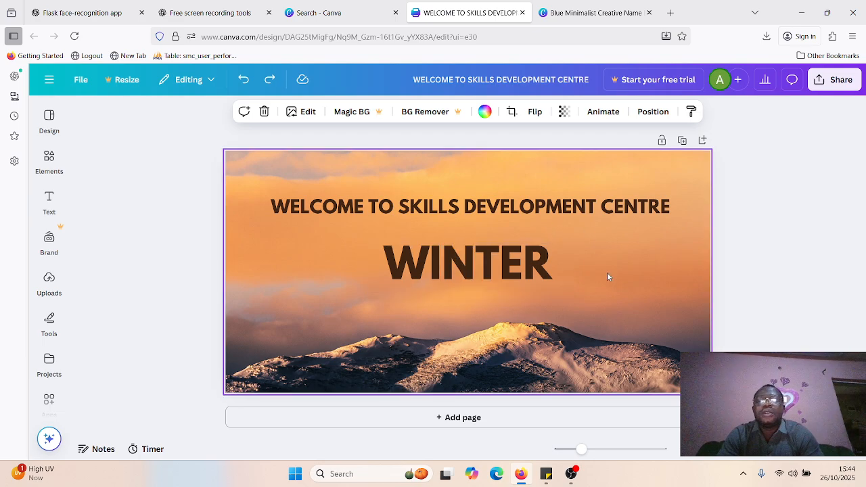
- Replace the WINTER heading with the text "FEDERAL POLYTECHNIC OFFA"
double_click(506, 255)
text(SDC)
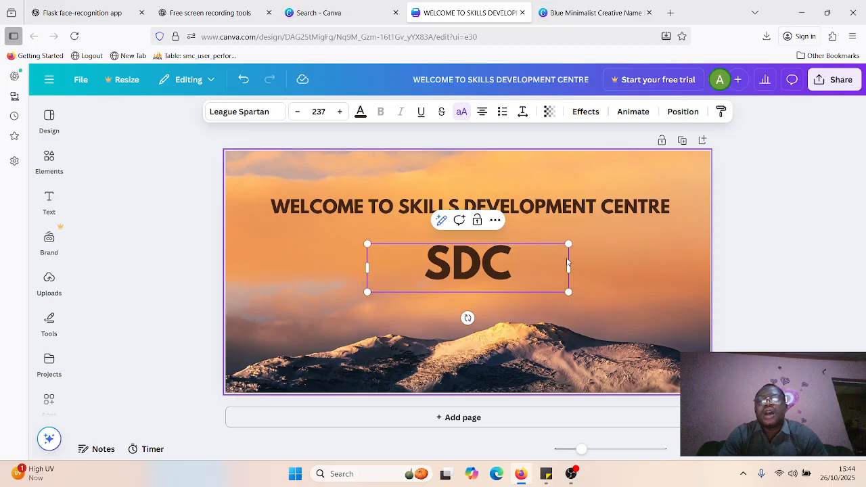
key(ctrl+a)
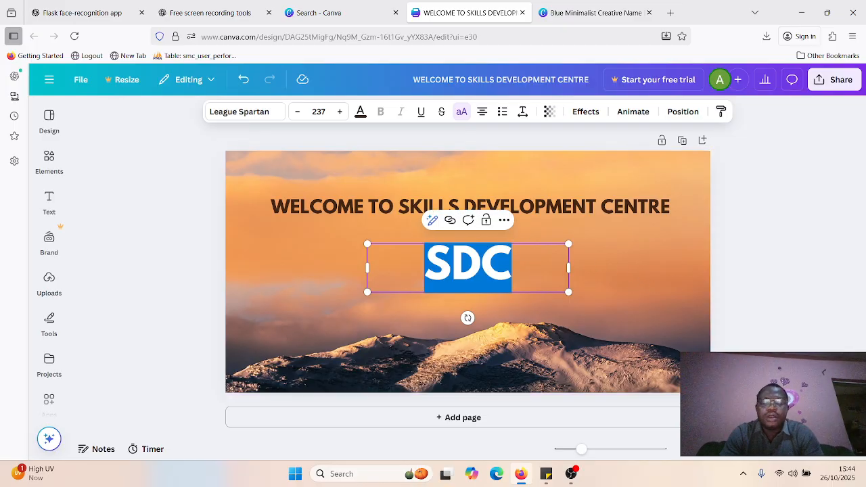
text(FEDE)
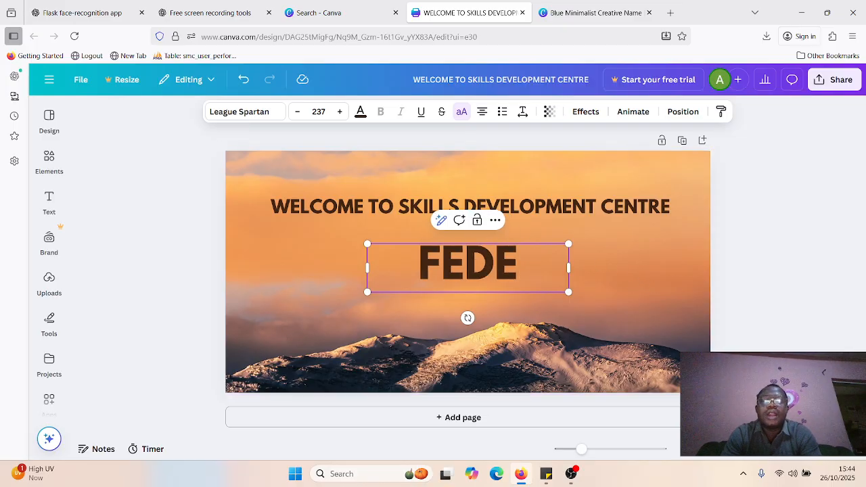
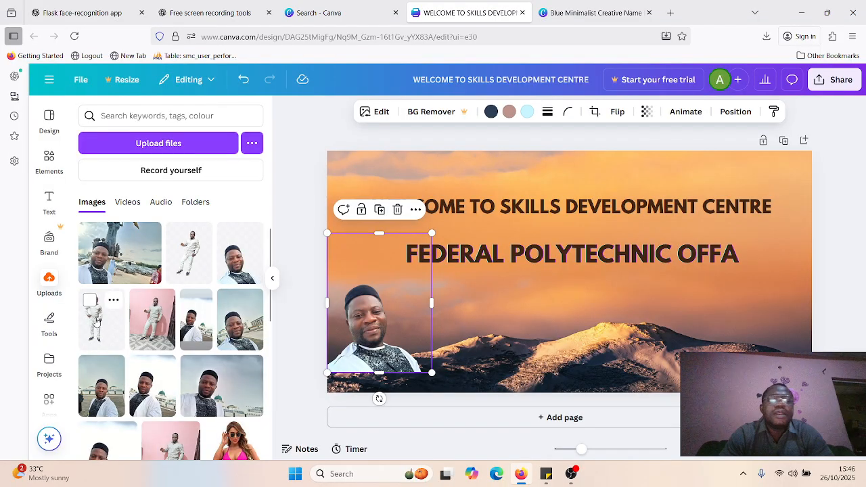
- Add the uploaded cutout of the man in white standing upright and place it at the banner's lower right
click(96, 323)
drag(679, 293, 764, 341)
drag(747, 306, 750, 302)
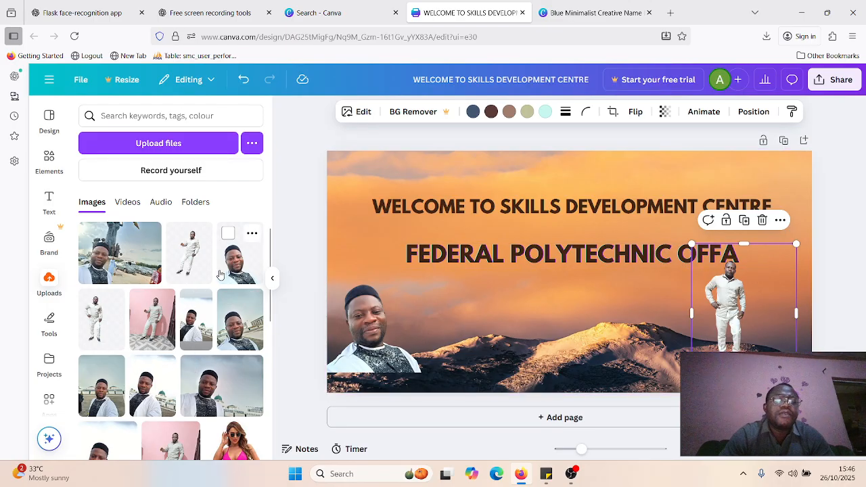
- Add the uploaded cutout of the man in white in a leaning pose and place it just left of the standing figure
click(191, 260)
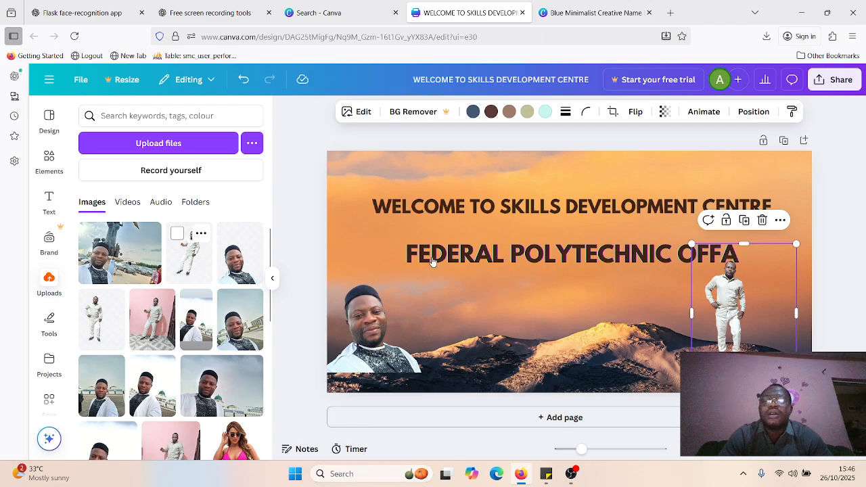
drag(596, 266, 647, 329)
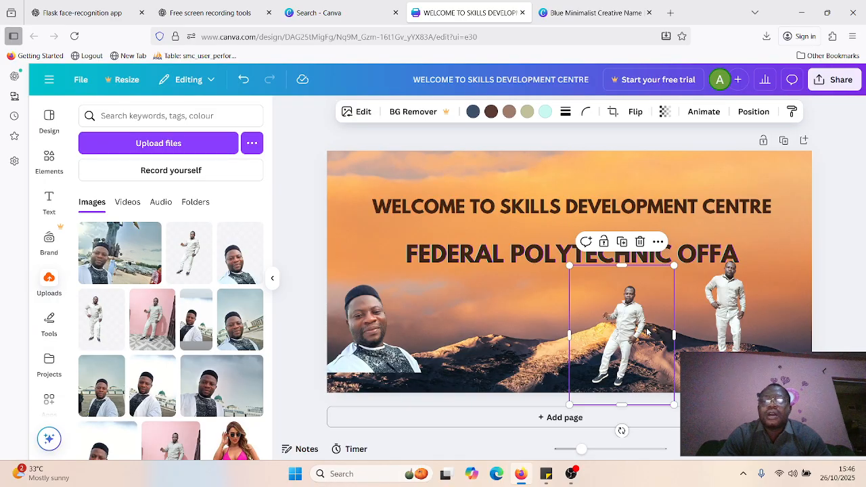
click(522, 320)
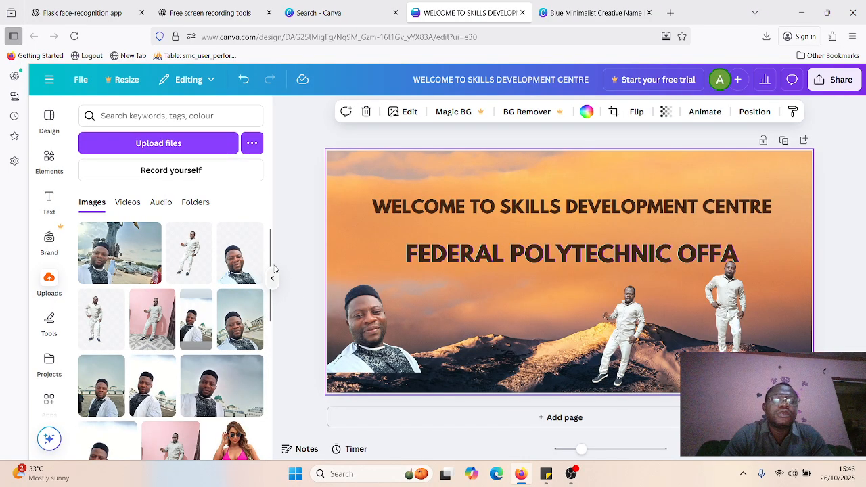
- Add the uploaded picture of two women in black-and-white checked outfits to the banner, and undo moving it toward the lower left
drag(270, 264, 275, 390)
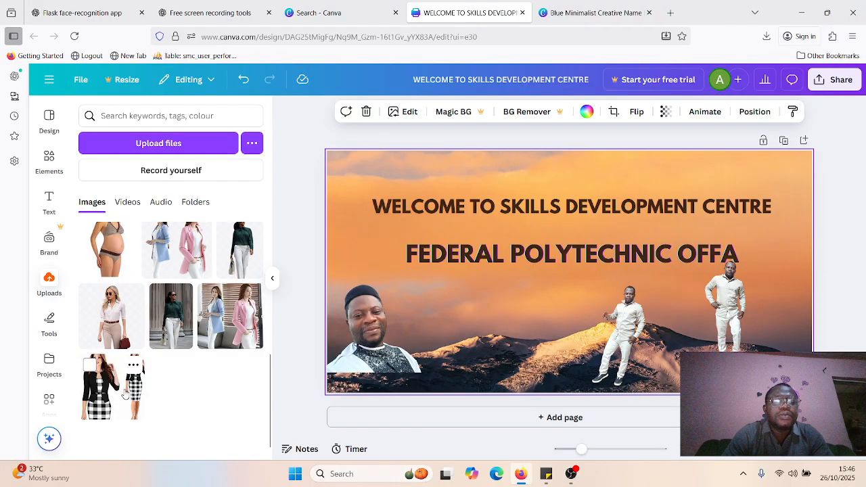
click(558, 299)
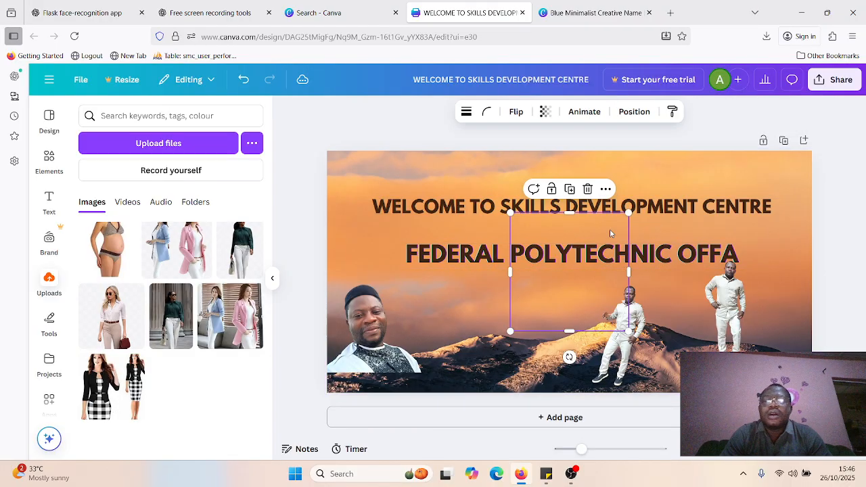
drag(577, 269, 461, 329)
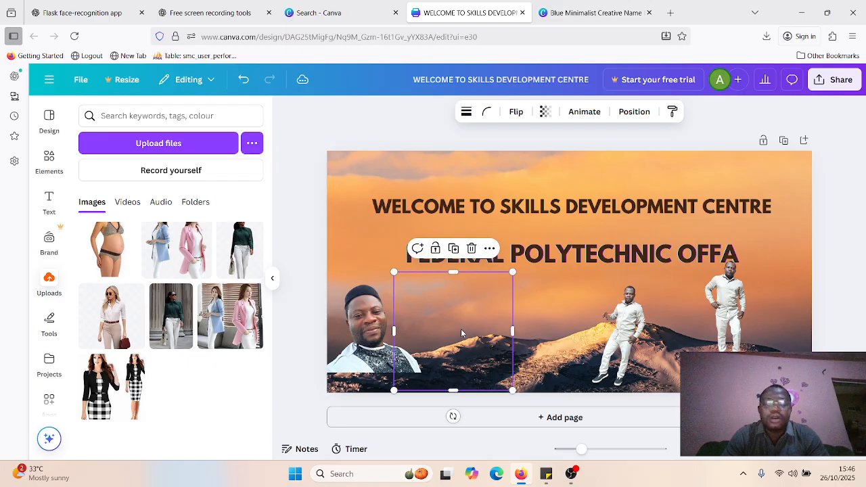
key(ctrl+z)
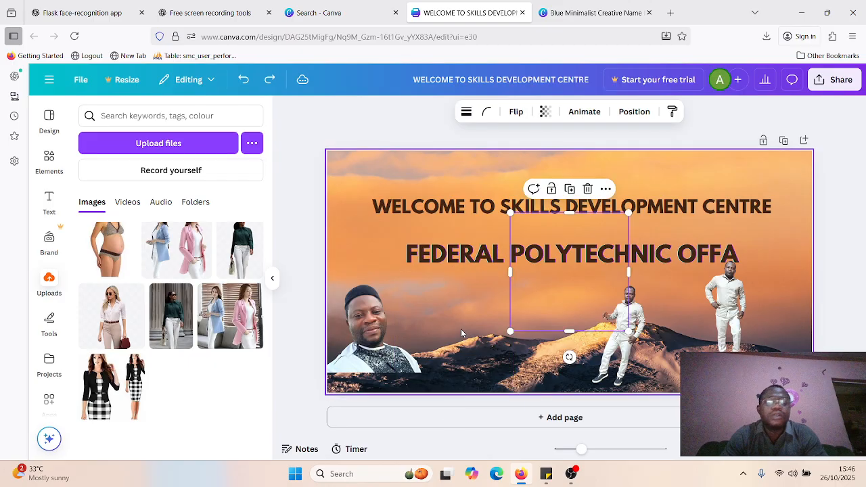
- Add the uploaded cutout of the woman in a pink blouse, place it between the two men in white, and bring it to the front
click(119, 326)
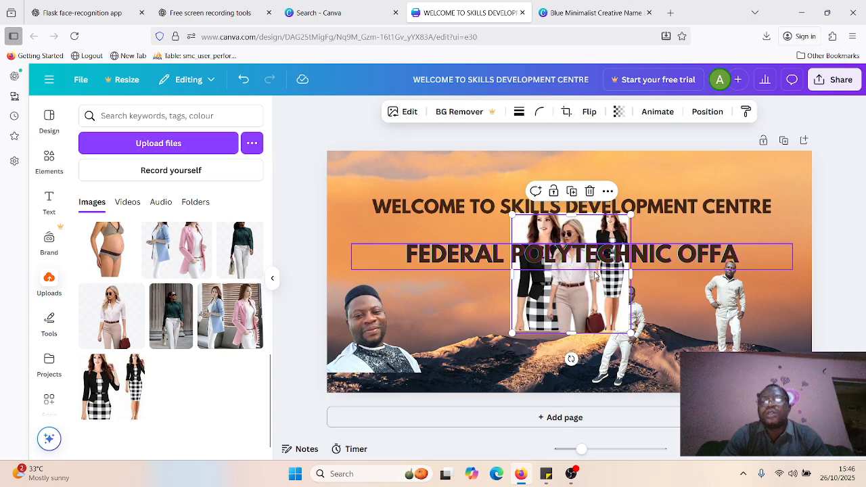
click(569, 270)
drag(538, 296, 626, 352)
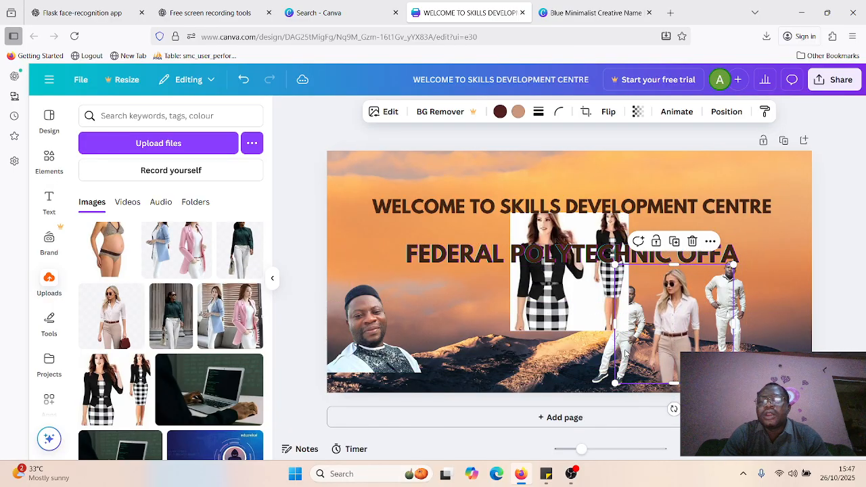
right_click(673, 346)
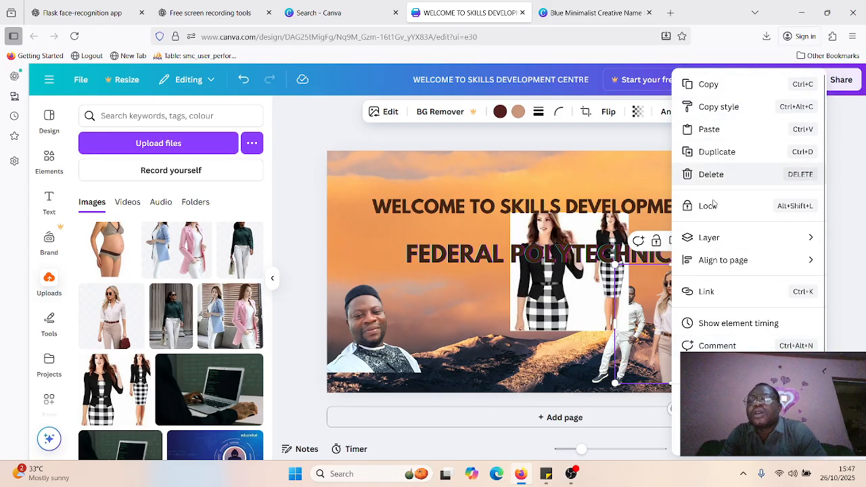
mouse_move(762, 245)
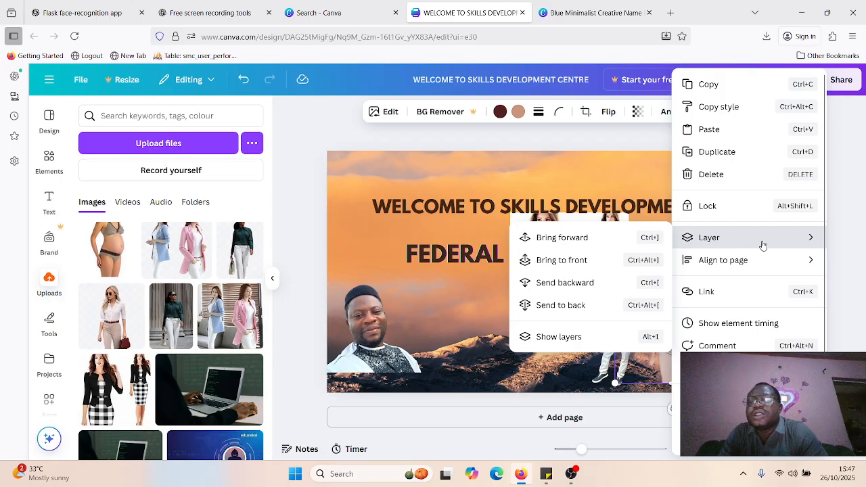
click(585, 266)
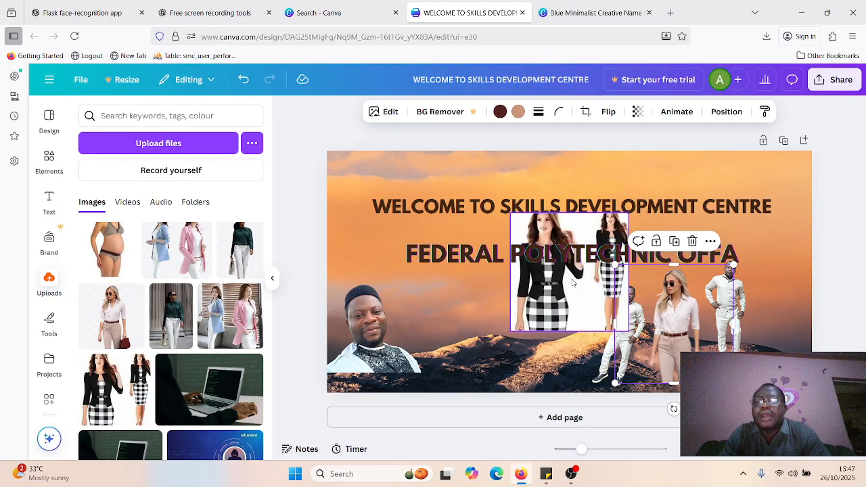
- Move the picture of the two women in checked outfits down beside the portrait at the banner's lower left
click(561, 291)
drag(561, 291, 482, 335)
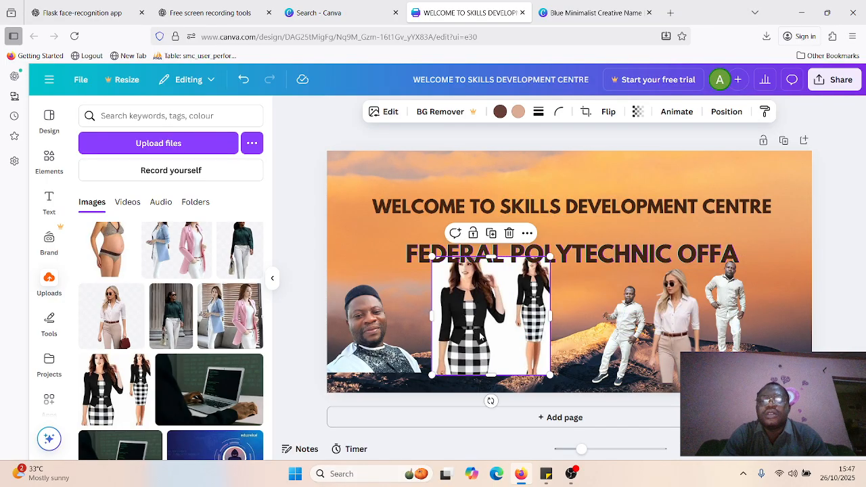
- Delete the picture of the two women in checked outfits, and lower the cutout of the woman in the pink blouse between the two men
key(Delete)
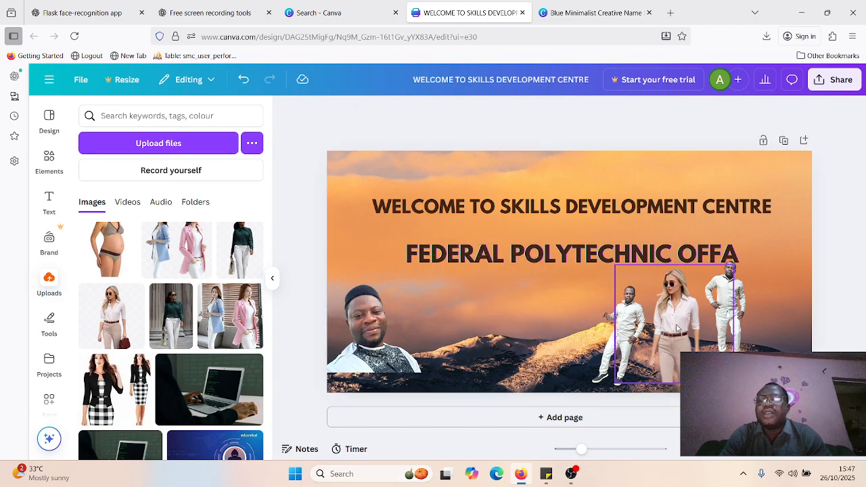
drag(691, 329, 687, 344)
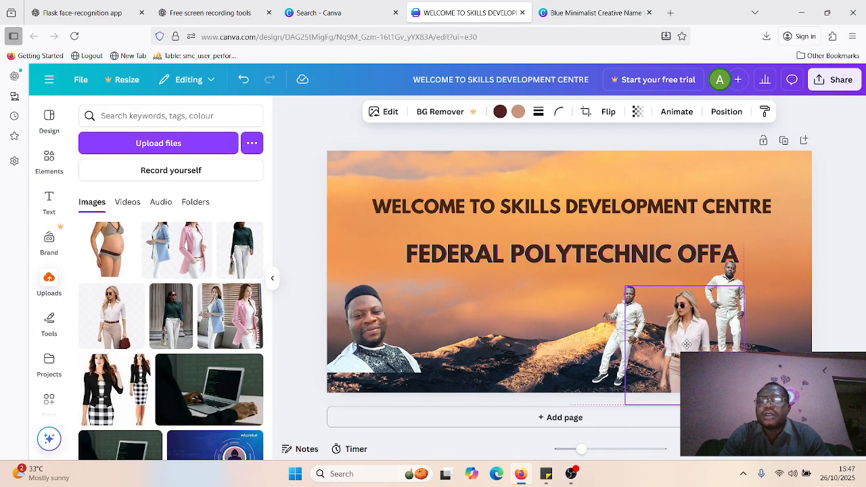
click(513, 331)
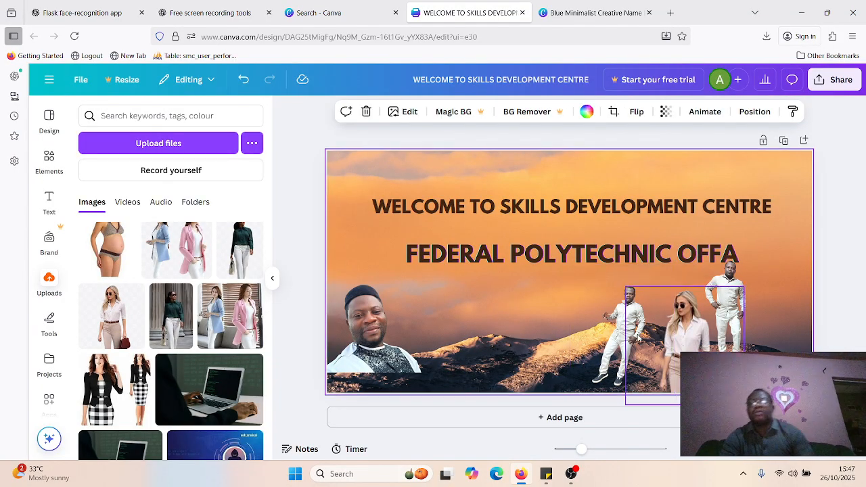
- Crop the left side of the pink-blouse woman's cutout, and undo the crops tried on its right and top sides
click(648, 339)
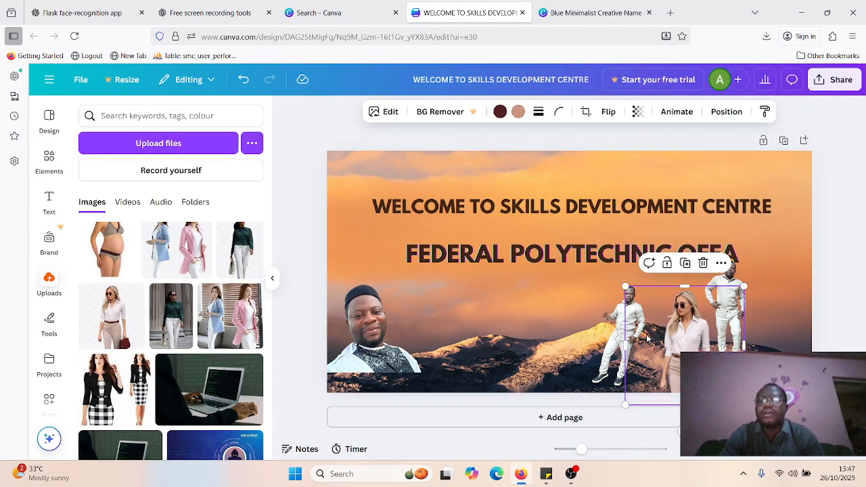
drag(629, 345, 642, 343)
drag(745, 345, 724, 346)
drag(682, 287, 682, 304)
key(ctrl+z)
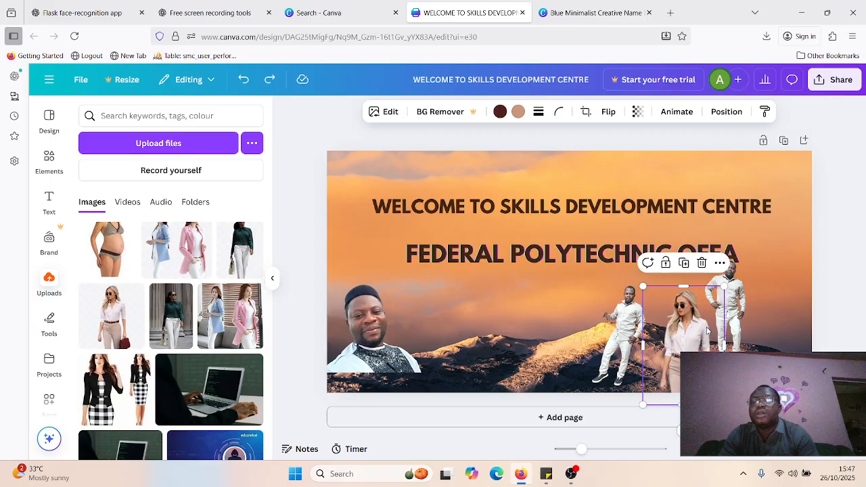
key(ctrl+z)
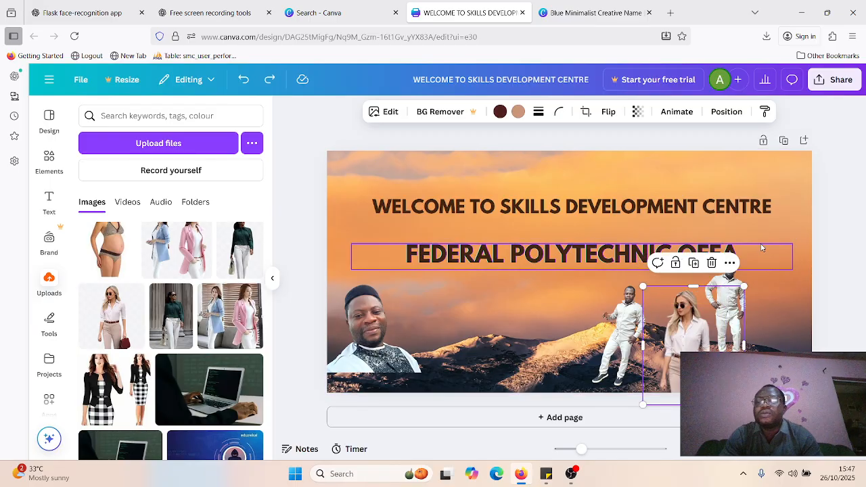
click(791, 240)
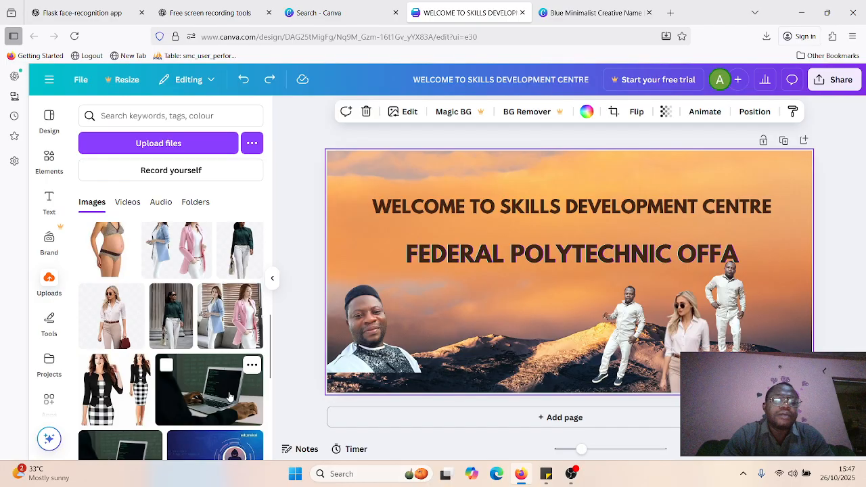
- Try the uploaded photo of hands at a laptop on the banner, and delete it
drag(388, 327, 544, 313)
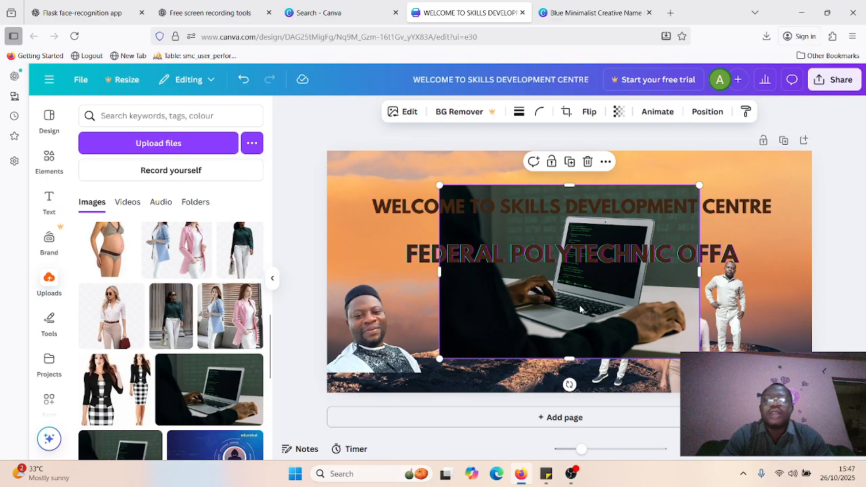
key(Delete)
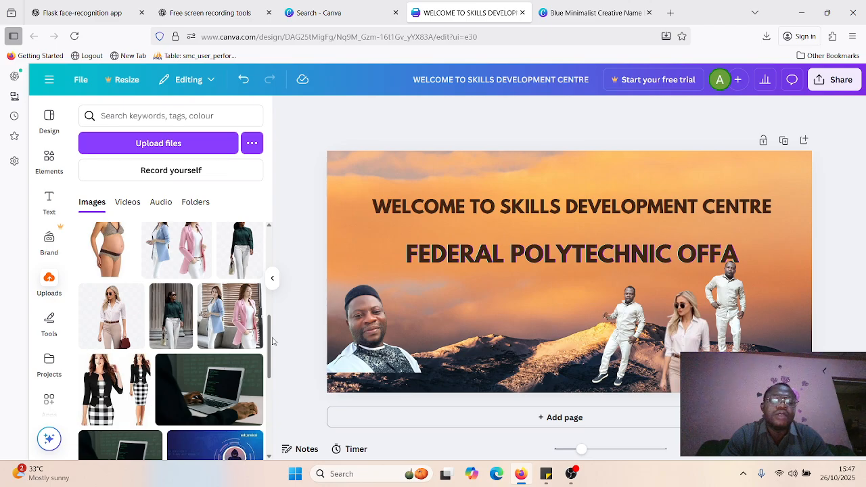
drag(270, 341, 291, 365)
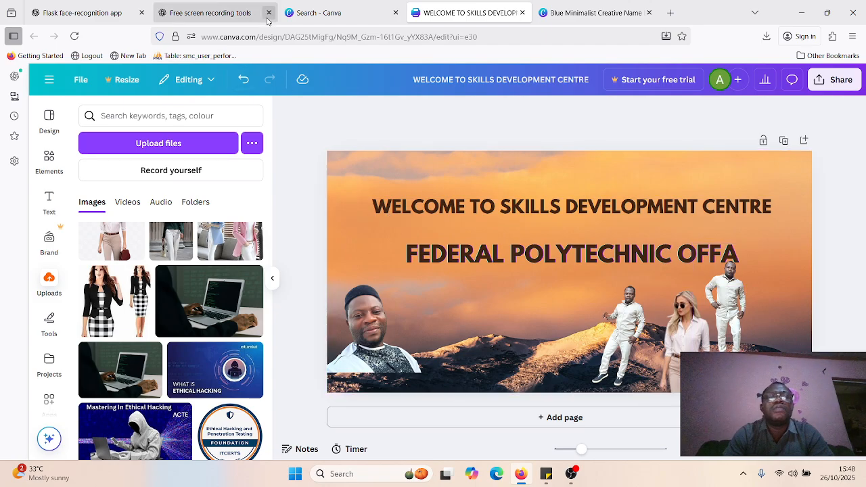
- Search the design types for "fLIPBOOK" and create a new Flip Backdrop (Portrait) design
click(313, 13)
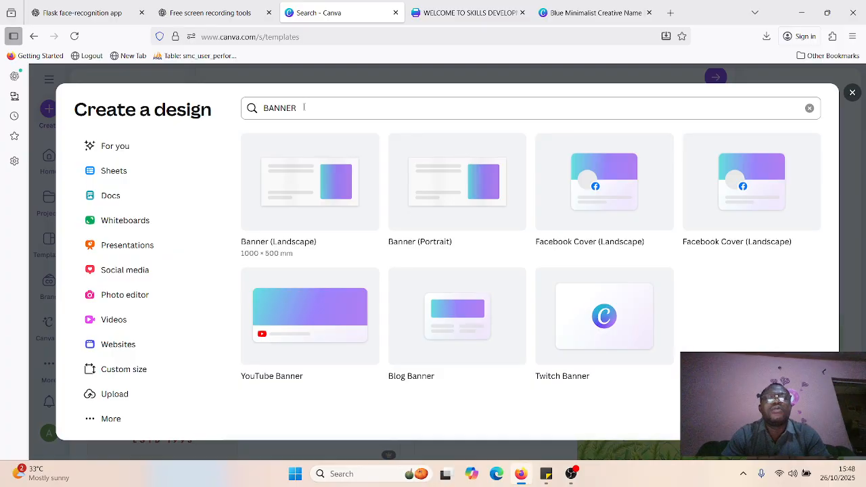
click(304, 108)
double_click(304, 107)
text(fL)
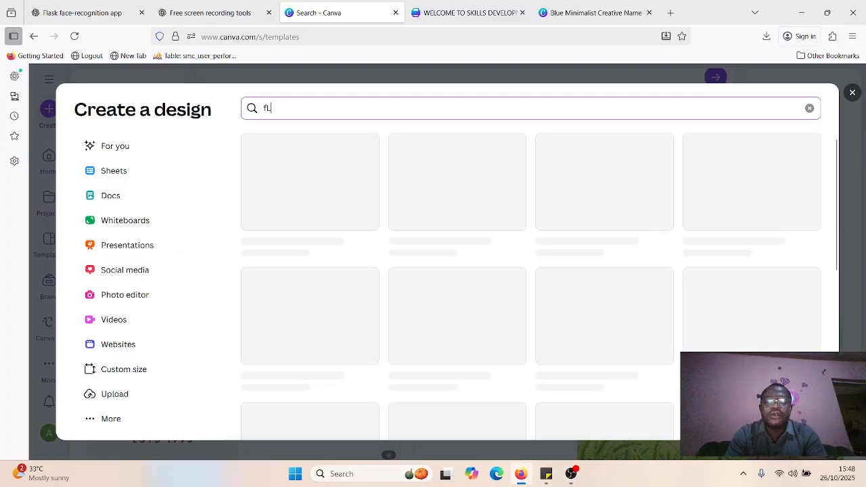
text(IPBOOK)
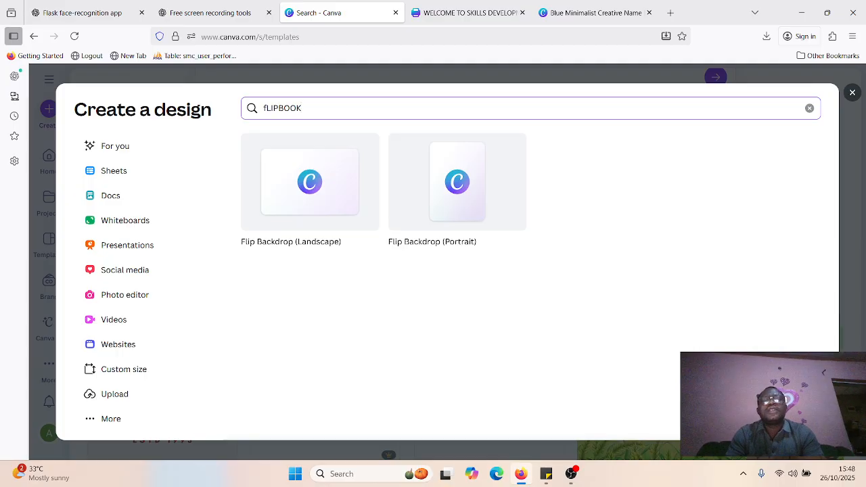
click(453, 193)
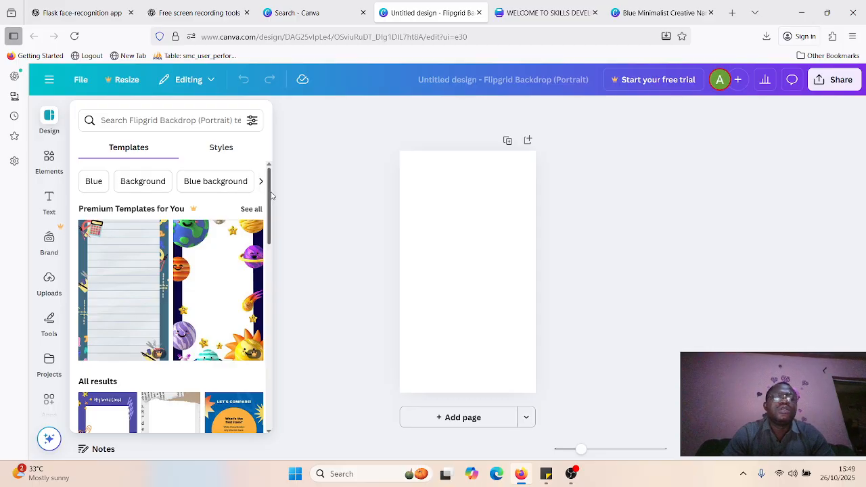
- Apply the yellow "Chat met literair personage" template, found among those similar to the premium "Get to Know Me!" template, to the blank page
drag(270, 195, 262, 312)
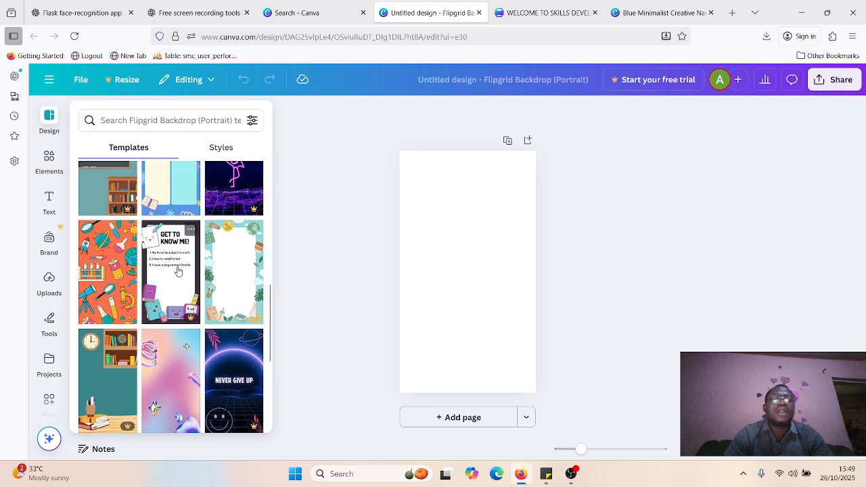
click(178, 270)
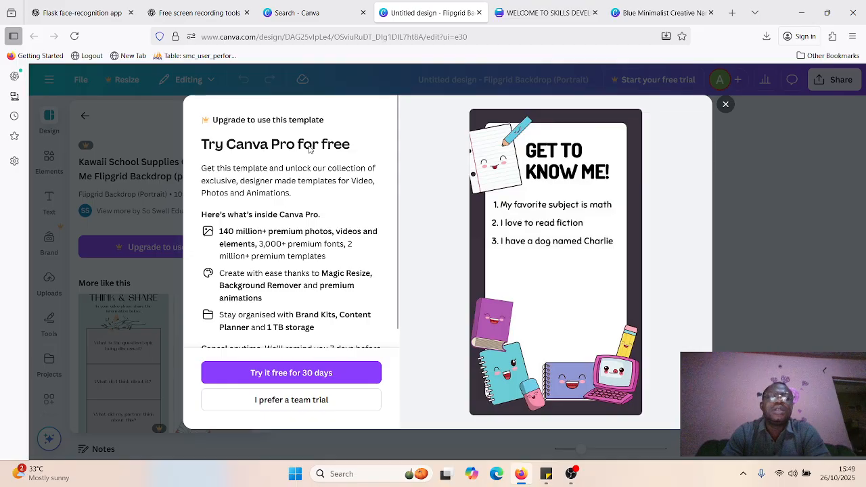
click(725, 103)
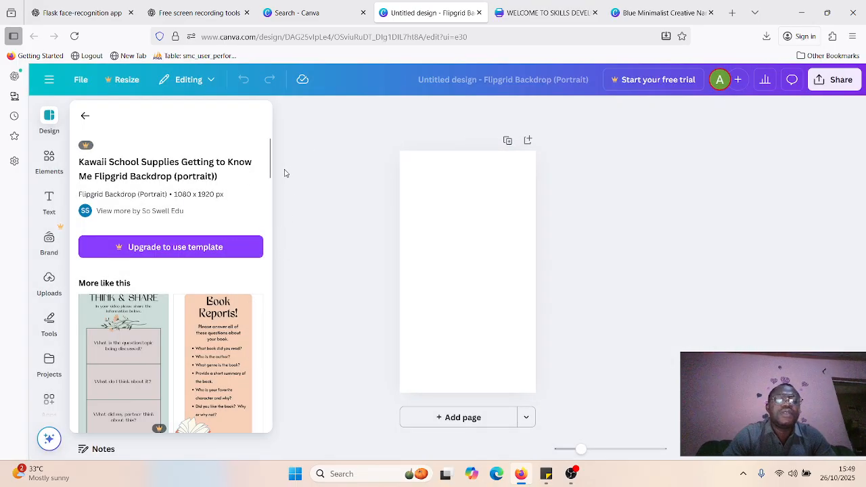
drag(272, 157, 280, 316)
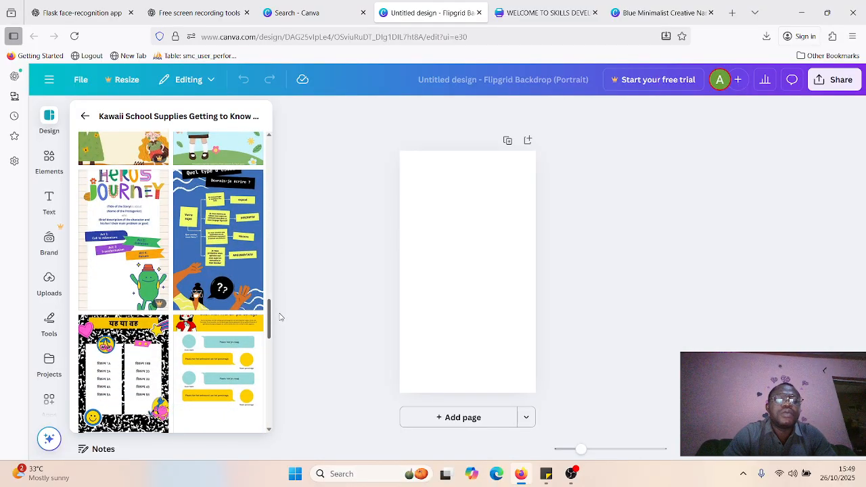
click(228, 362)
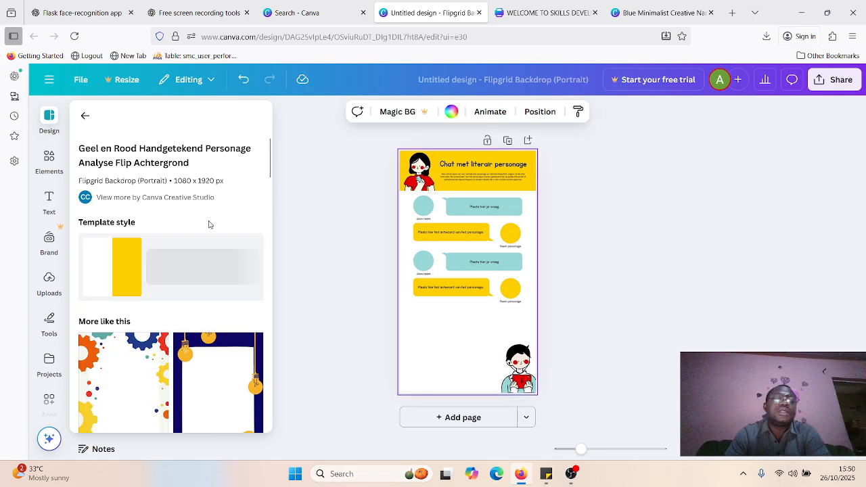
click(604, 355)
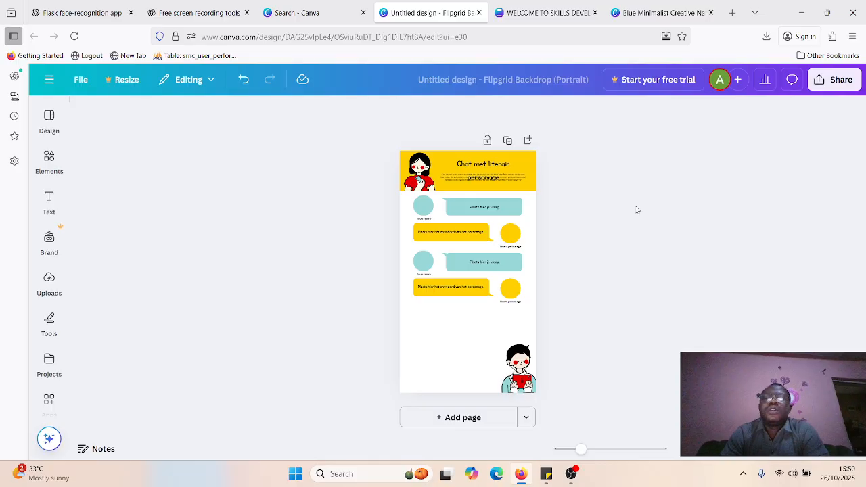
- Add a run of blank pages after the template page, until the design has at least 15 pages
click(527, 141)
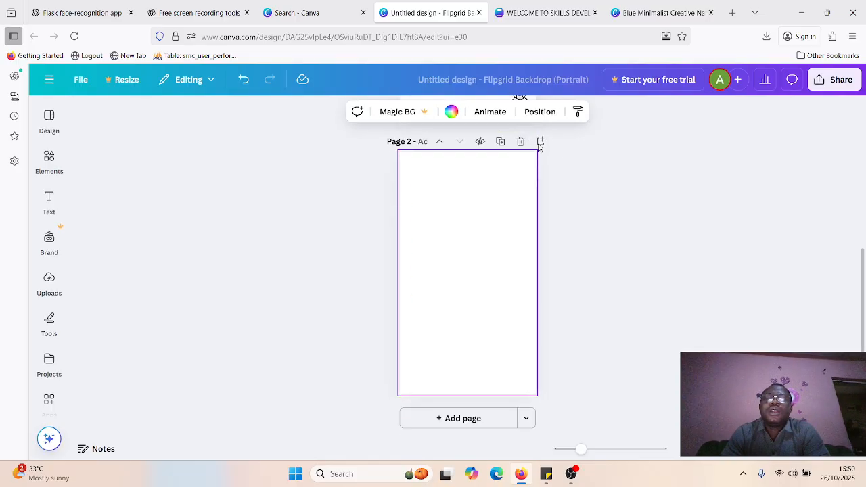
click(540, 141)
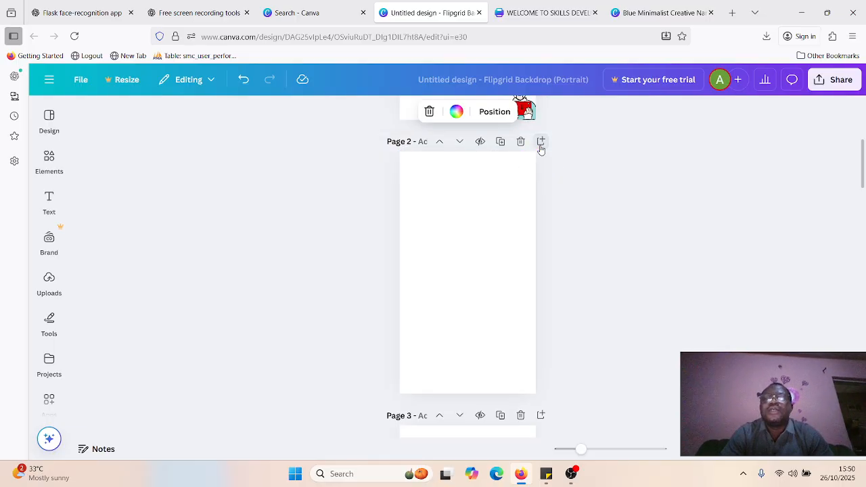
click(541, 144)
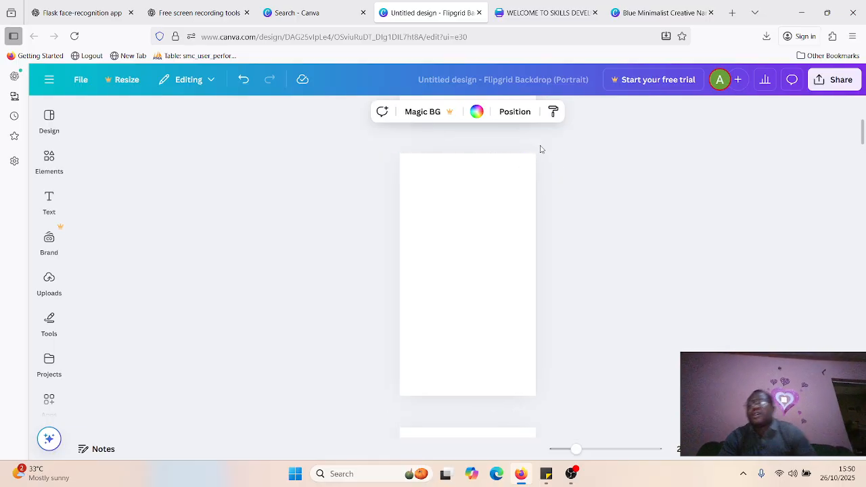
key(ctrl+Return)
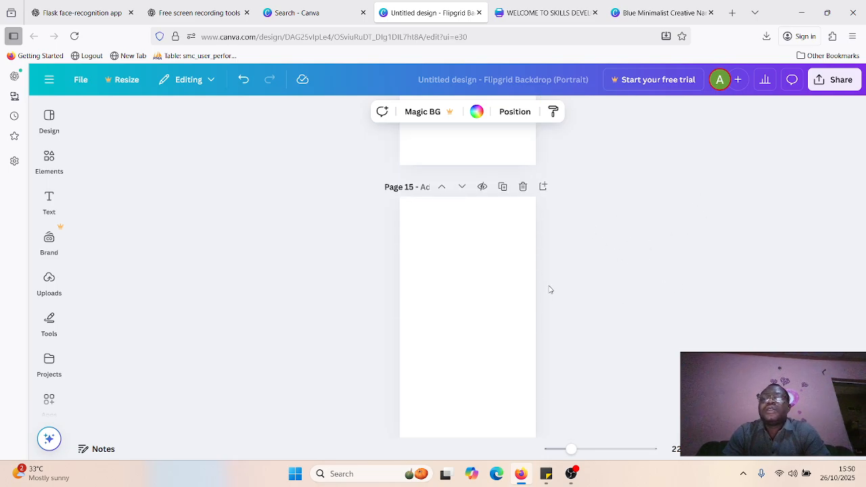
- Copy the illustration of the boy holding a red book from page 1 to page 2, and shift the copy toward the page's right side
scroll(467, 284, up, 10)
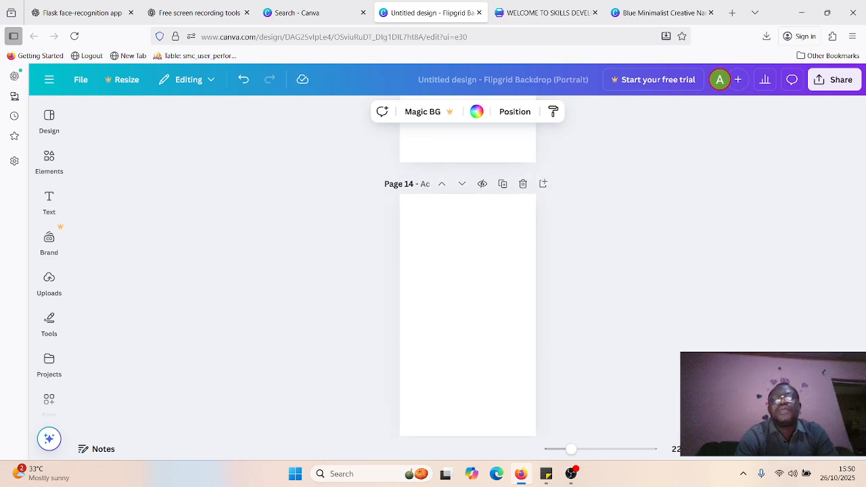
scroll(467, 284, up, 15)
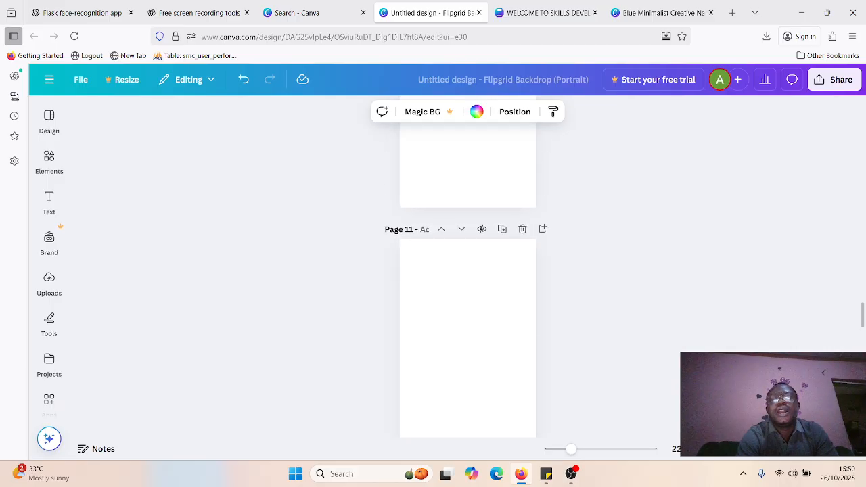
scroll(468, 285, up, 20)
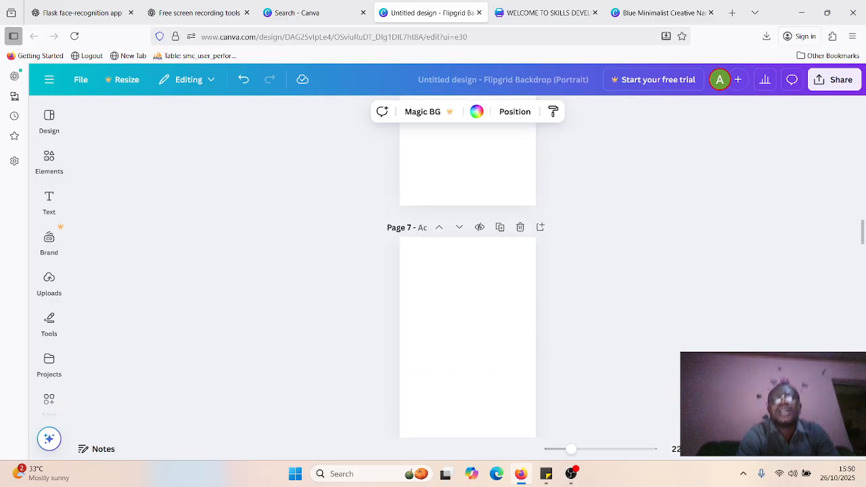
scroll(468, 284, up, 8)
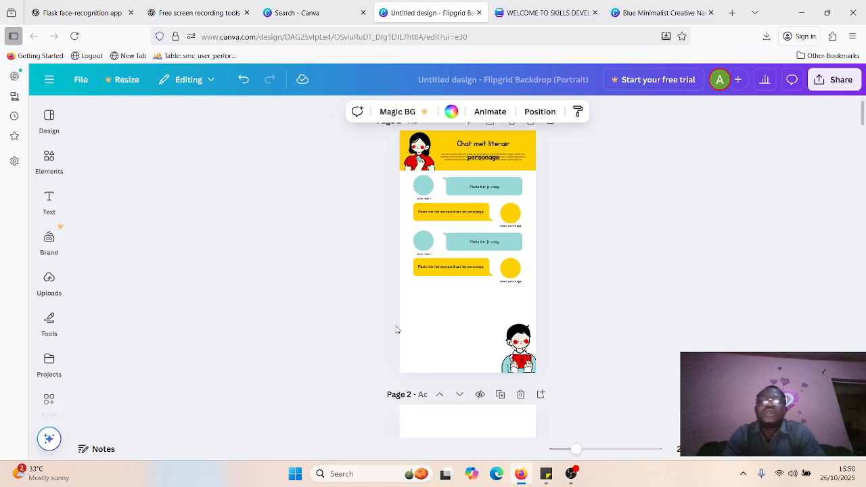
click(520, 345)
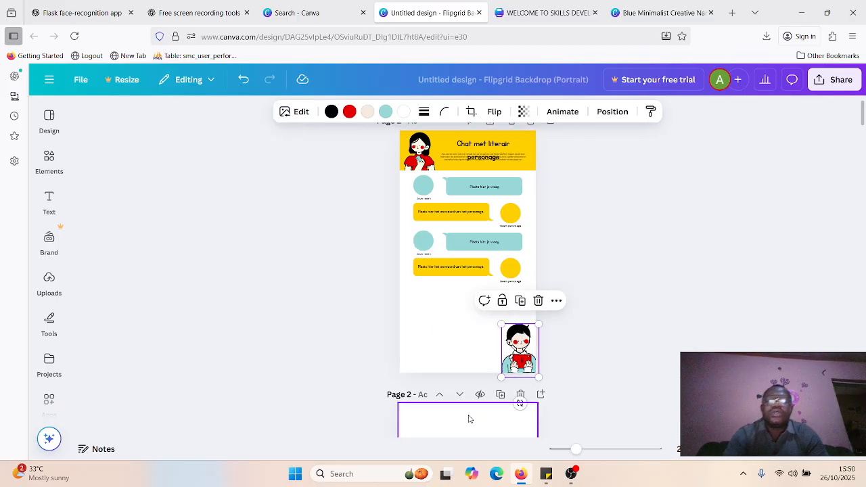
scroll(468, 419, down, 3)
click(519, 261)
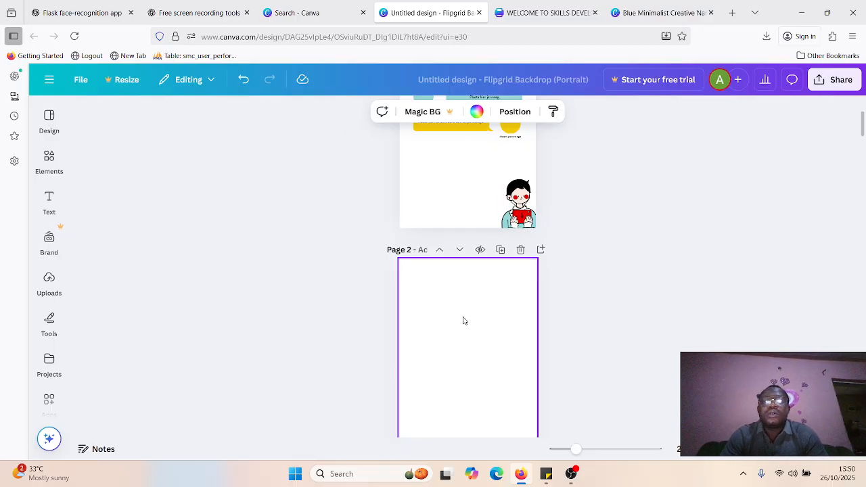
key(ctrl+v)
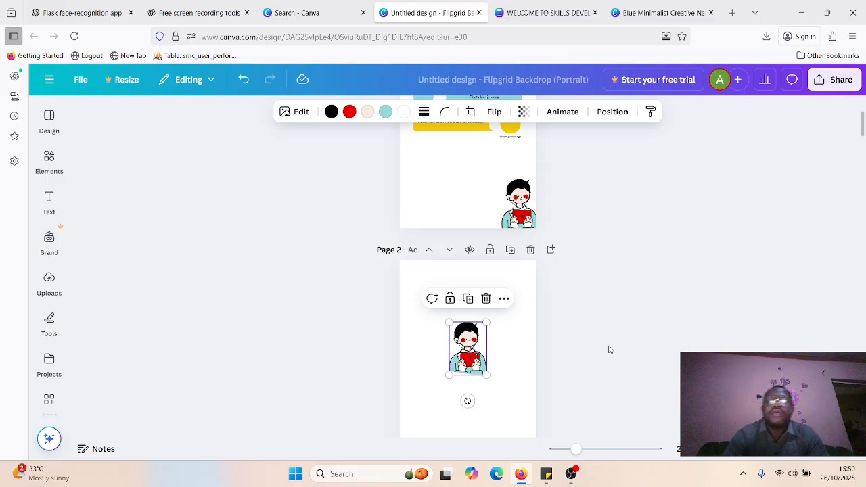
scroll(468, 284, down, 3)
drag(468, 132, 503, 128)
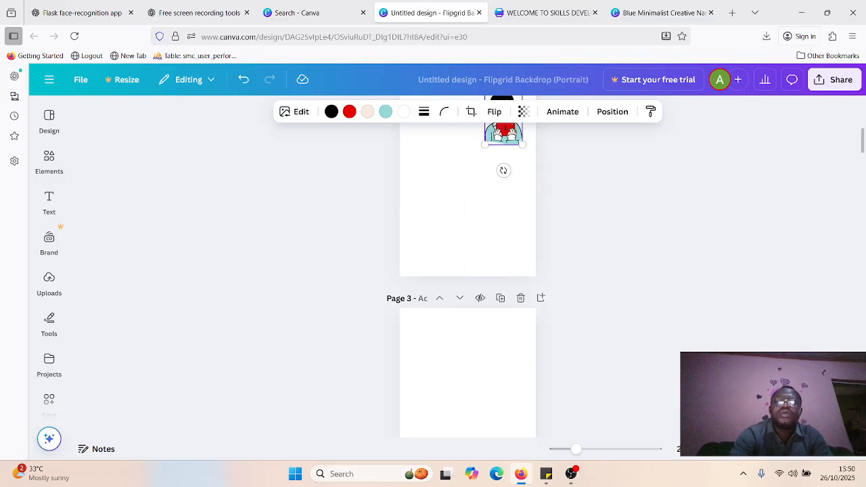
- Paste another copy of the boy illustration onto page 3, and return to page 1
click(442, 376)
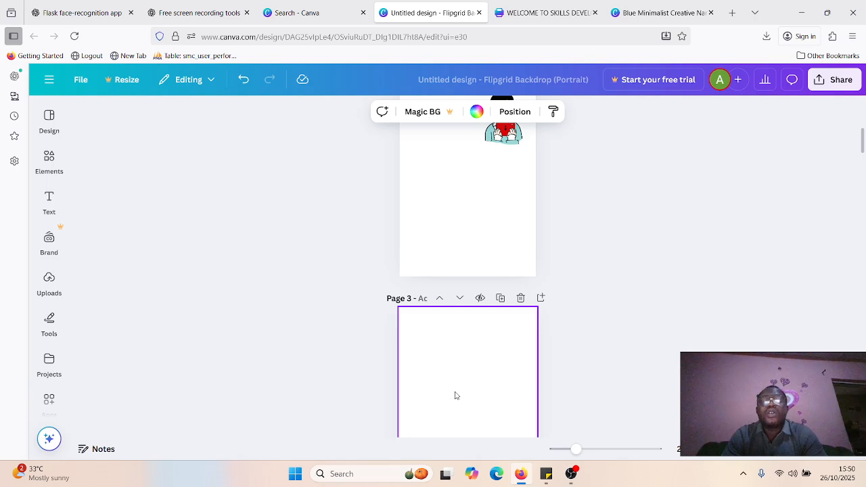
key(ctrl+v)
click(595, 298)
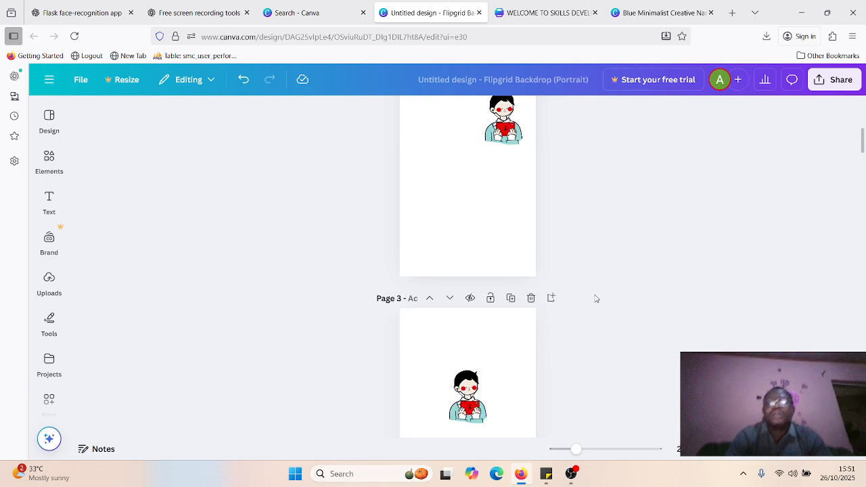
scroll(596, 298, up, 6)
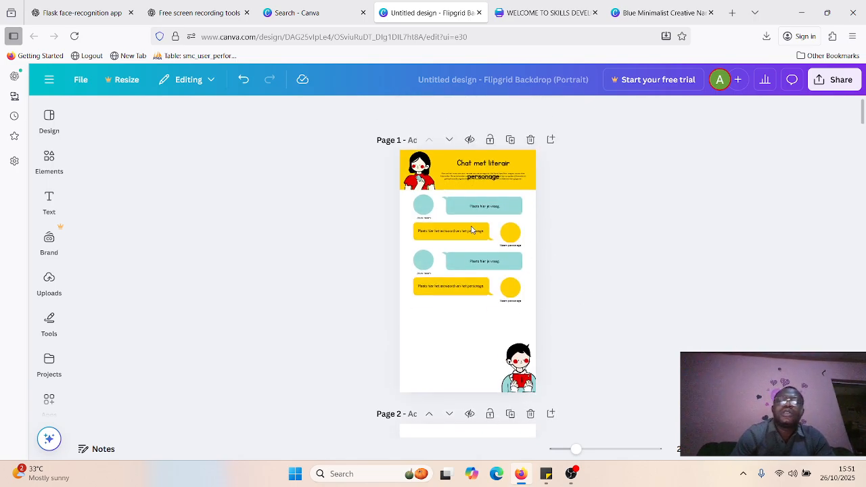
- Copy the "Chat met literair personage" heading from page 1 and paste it onto blank page 4
click(483, 172)
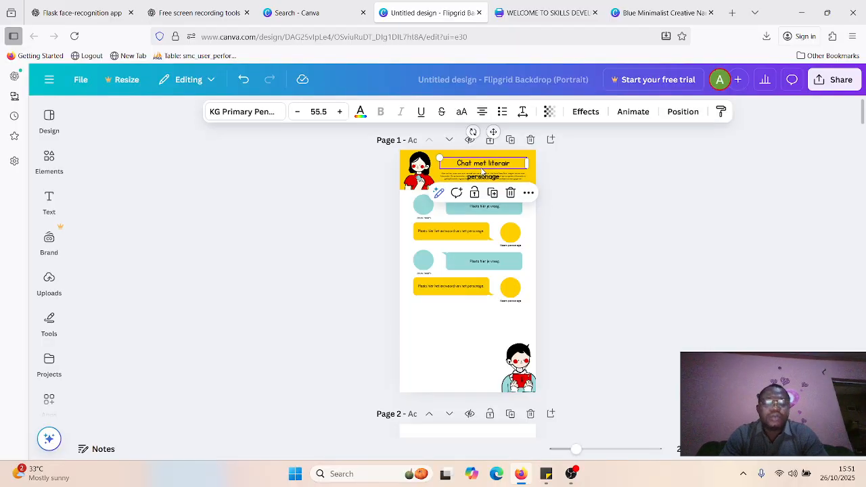
scroll(483, 172, down, 10)
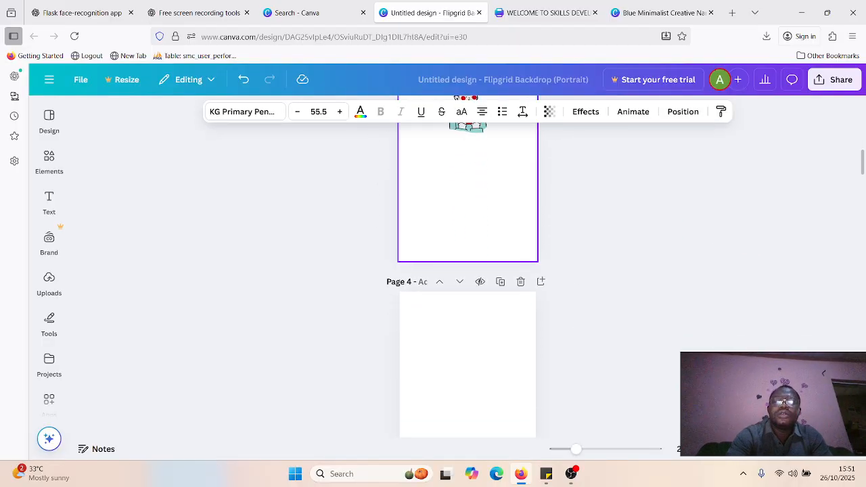
scroll(468, 270, down, 2)
click(468, 299)
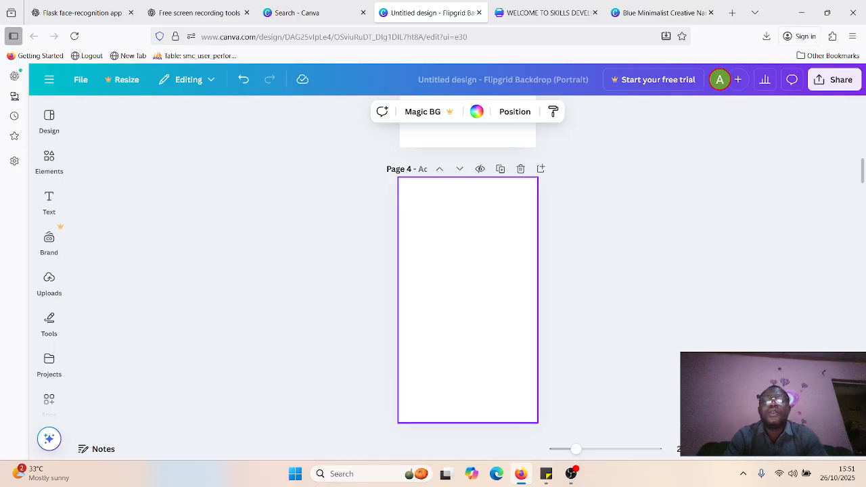
text(Chat met literair personage)
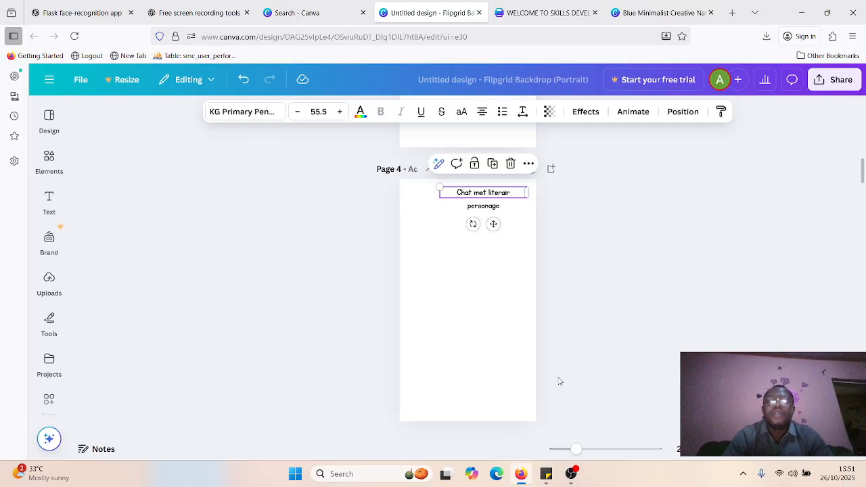
- Paste two more copies of the heading on page 4, placing one mid-page and the other just above it
key(ctrl+v)
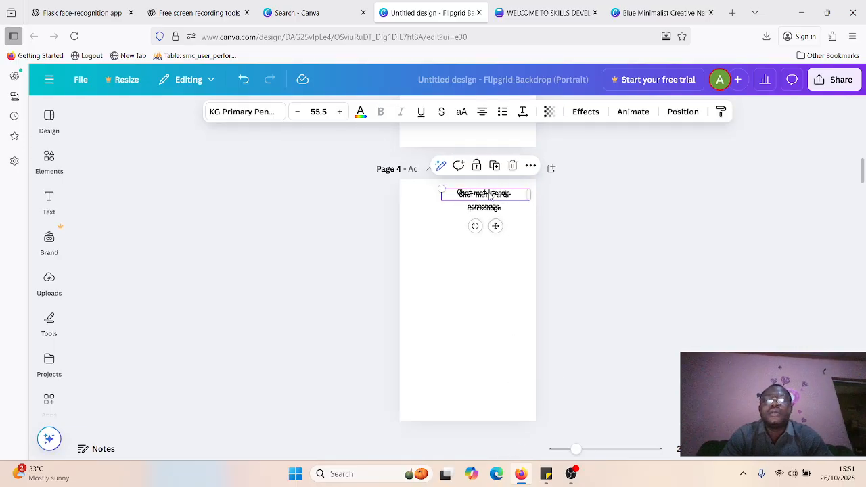
drag(490, 196, 476, 297)
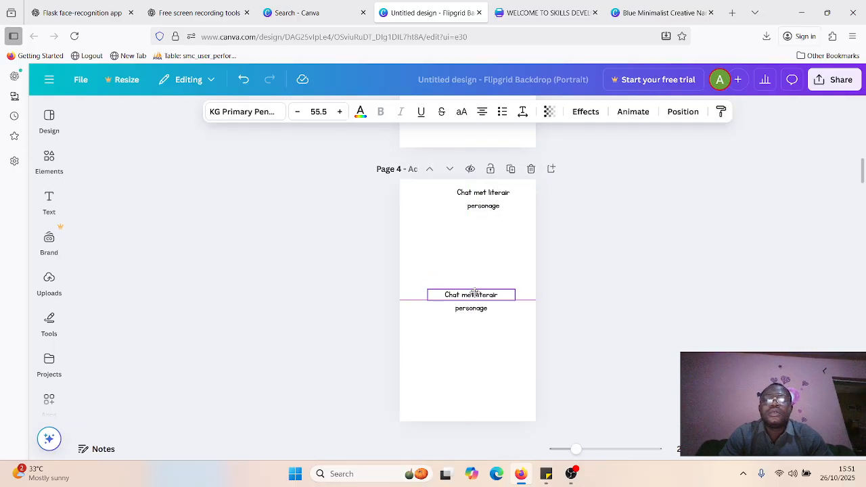
click(483, 389)
key(ctrl+v)
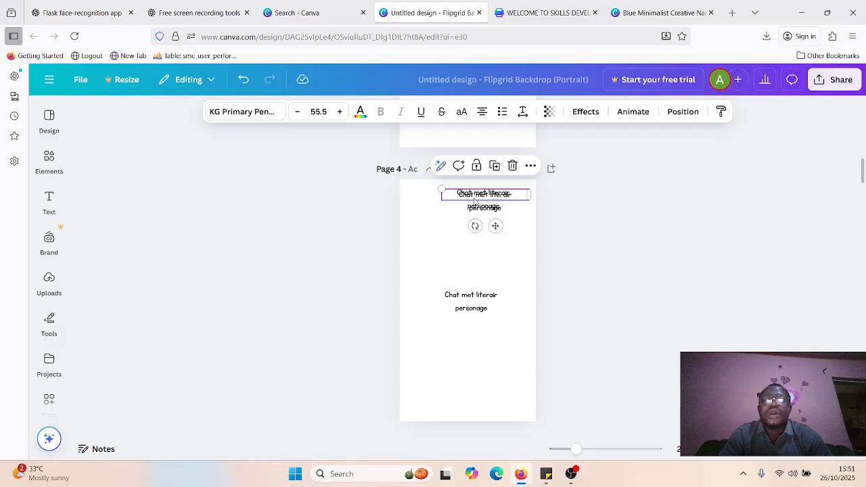
drag(477, 201, 459, 258)
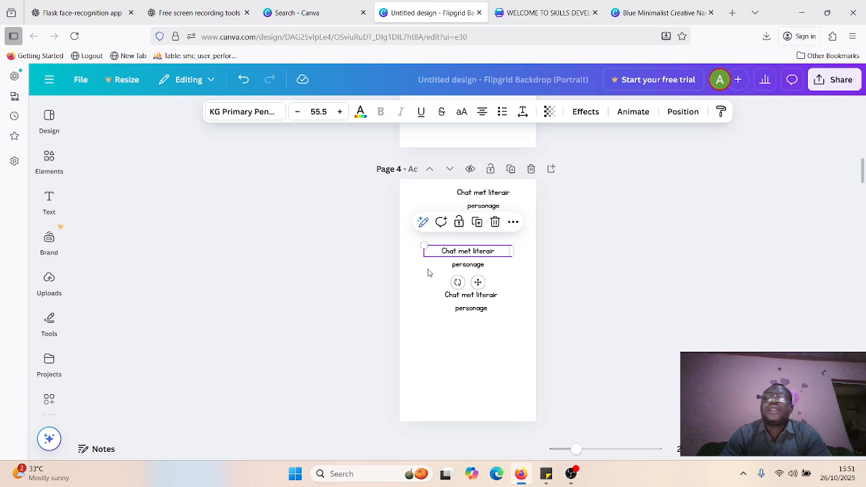
- Insert the uploaded landscape photo of the man in front of a monument onto page 5
click(48, 201)
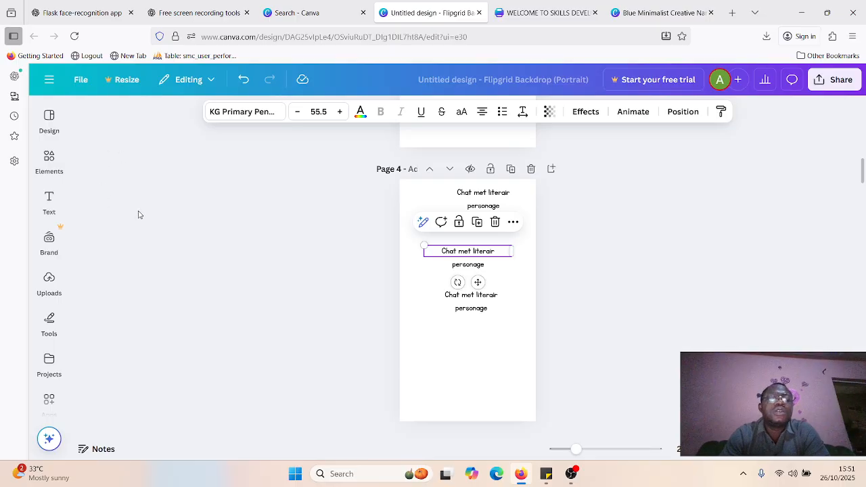
mouse_move(50, 190)
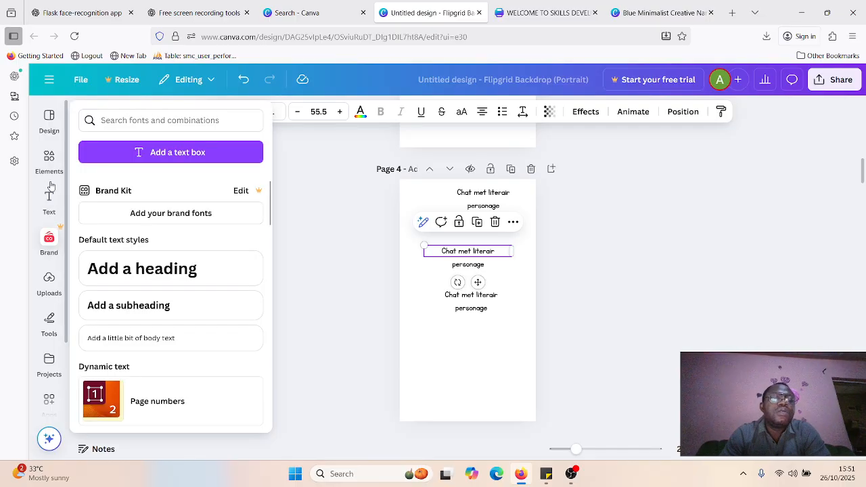
click(53, 244)
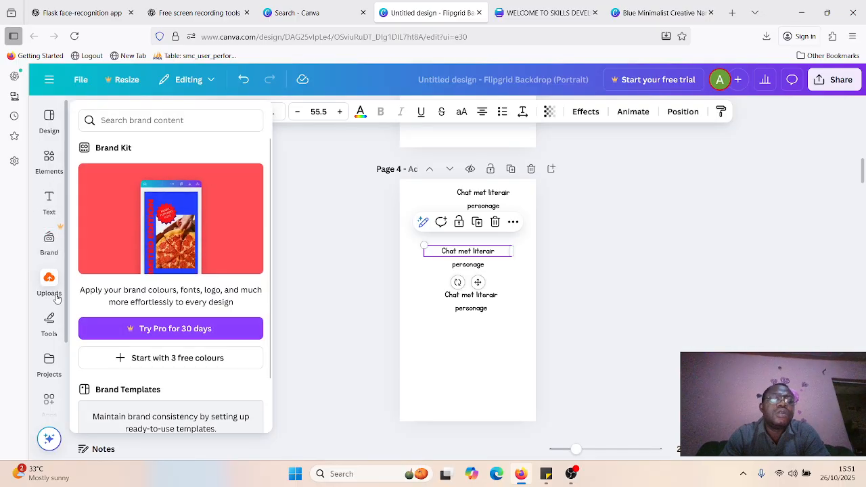
click(53, 281)
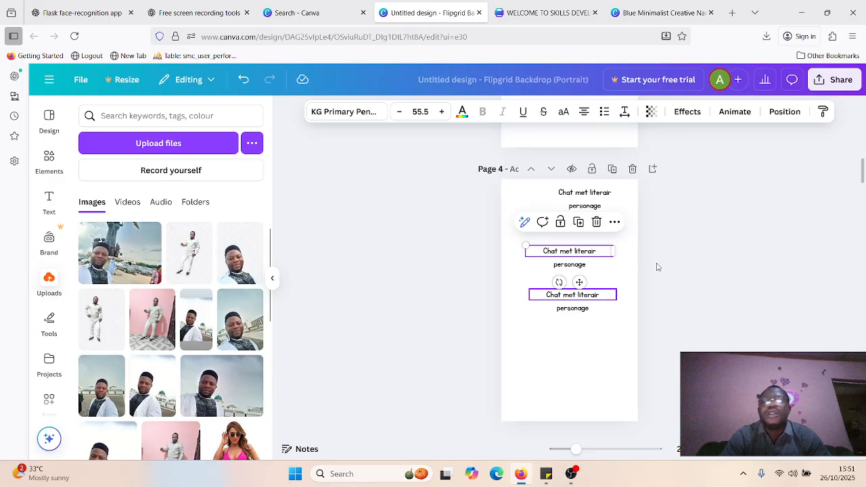
scroll(647, 399, down, 5)
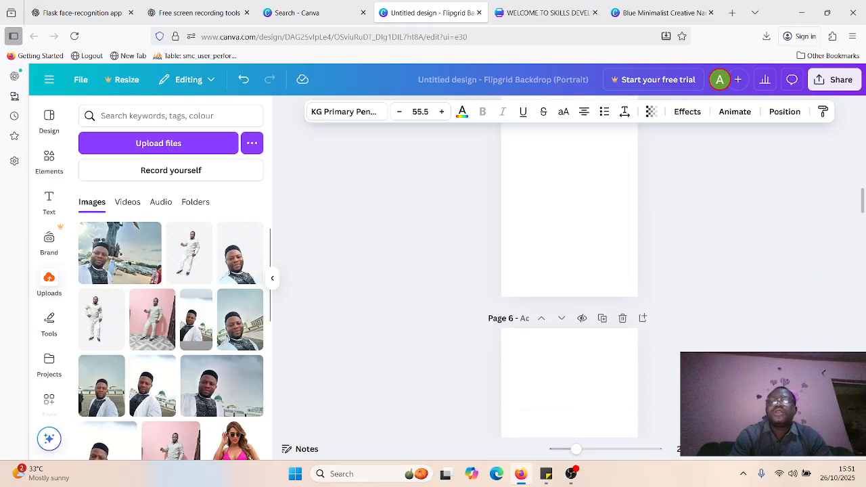
click(569, 284)
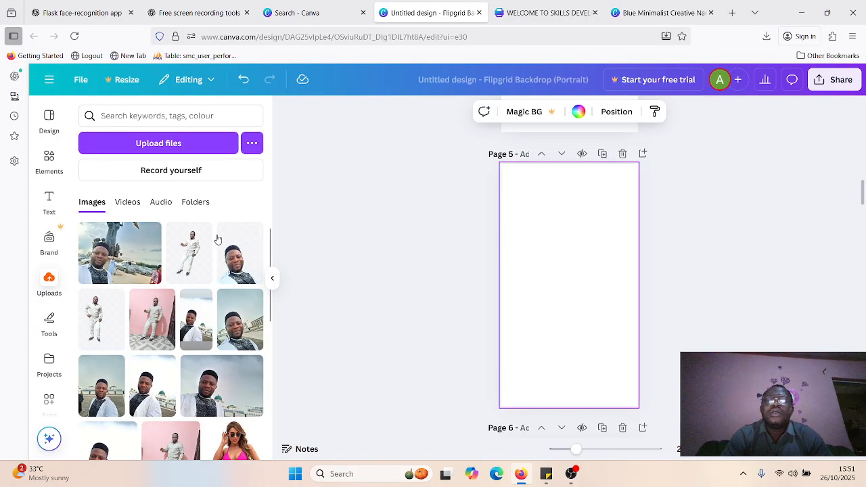
click(129, 254)
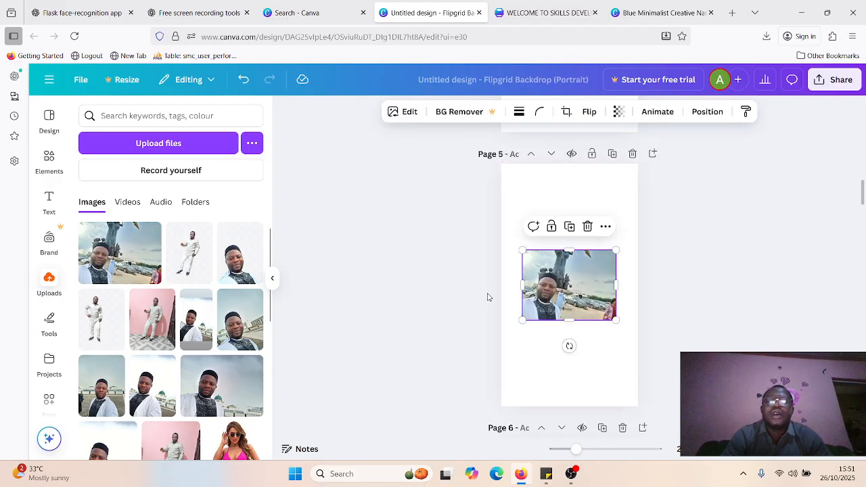
- Insert background-free uploads of the man in the white outfit on page 6, moving one down and to the right of the other
scroll(488, 297, down, 7)
scroll(488, 297, up, 3)
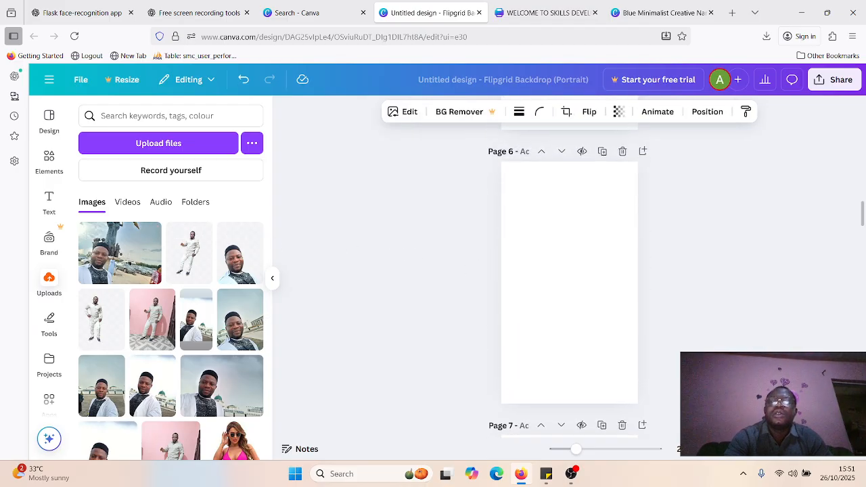
click(541, 318)
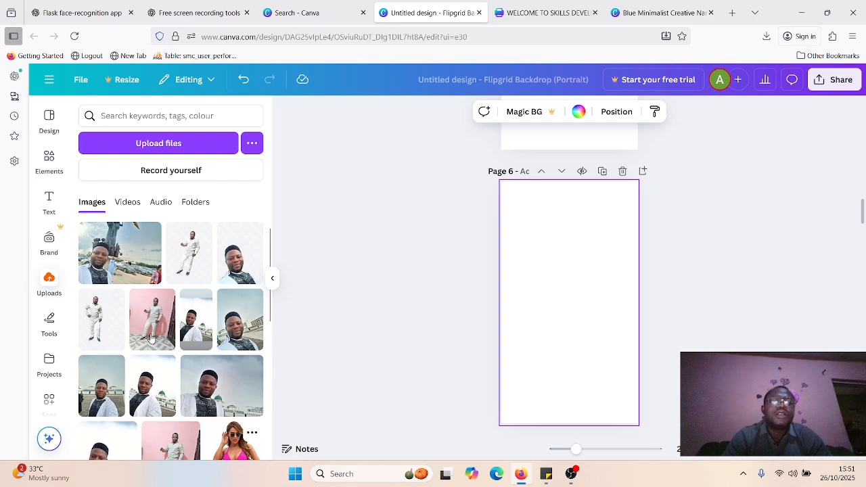
drag(203, 268, 196, 266)
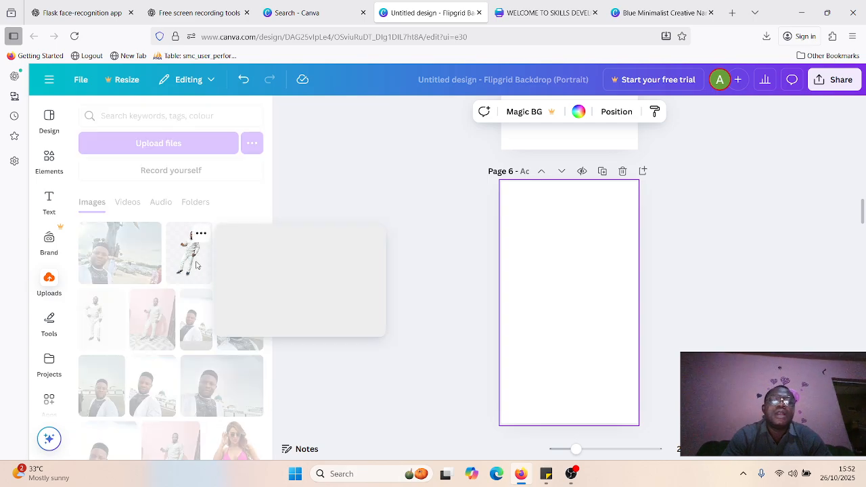
click(186, 259)
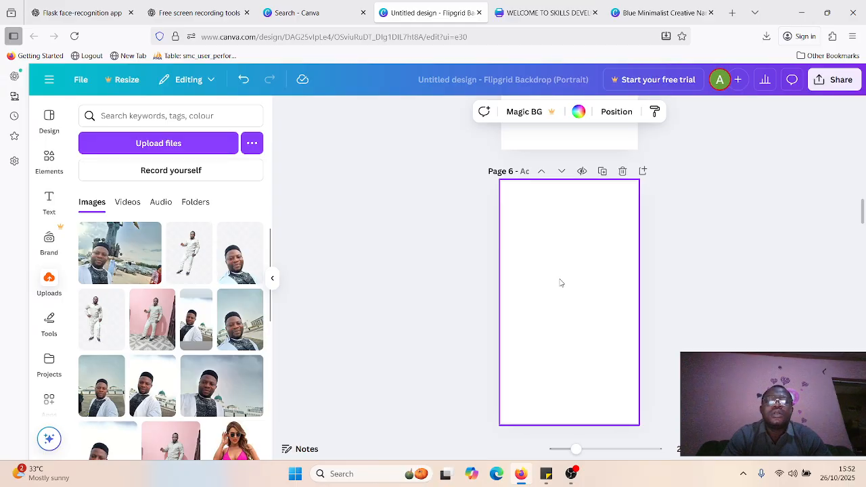
click(191, 257)
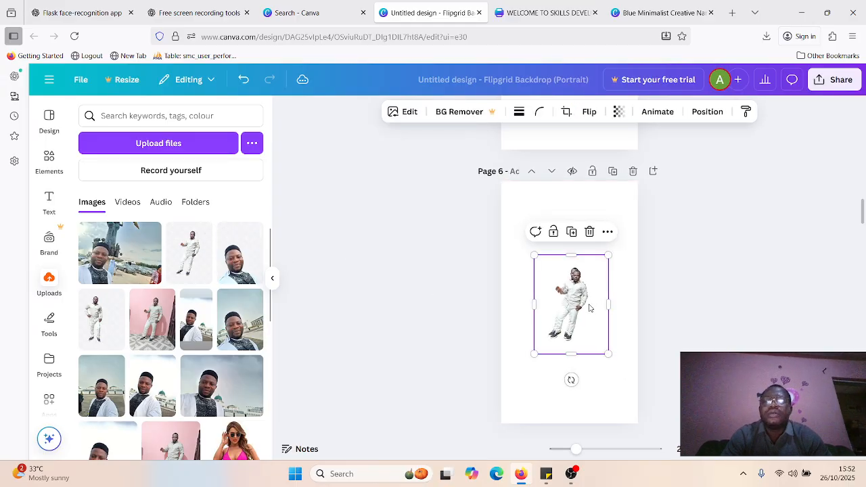
drag(590, 308, 602, 342)
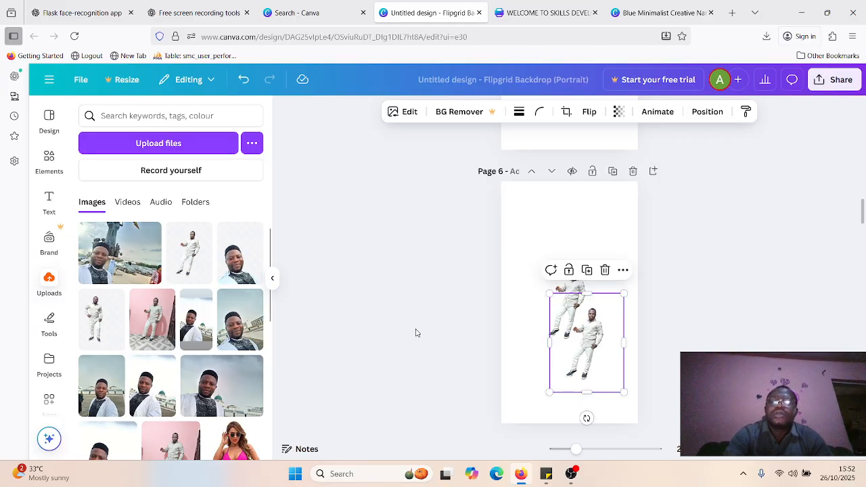
- Insert two uploaded portrait selfies of the man in the black cap on page 7, one on top of the other
scroll(569, 270, down, 5)
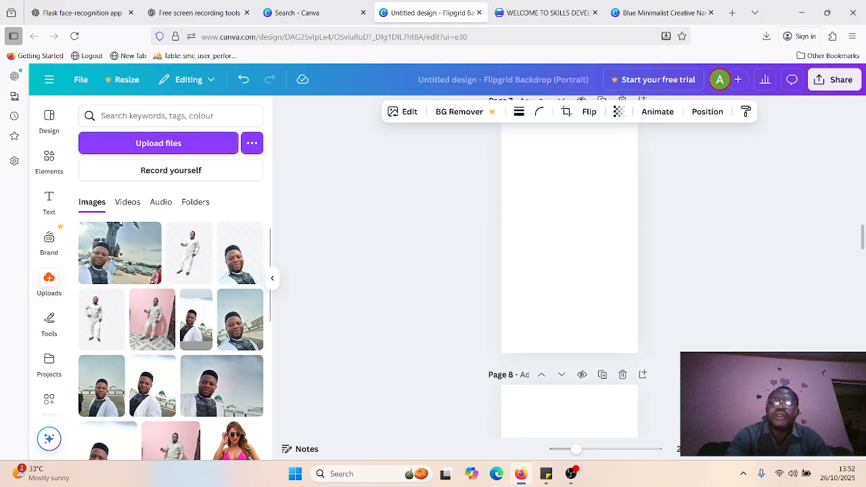
click(240, 326)
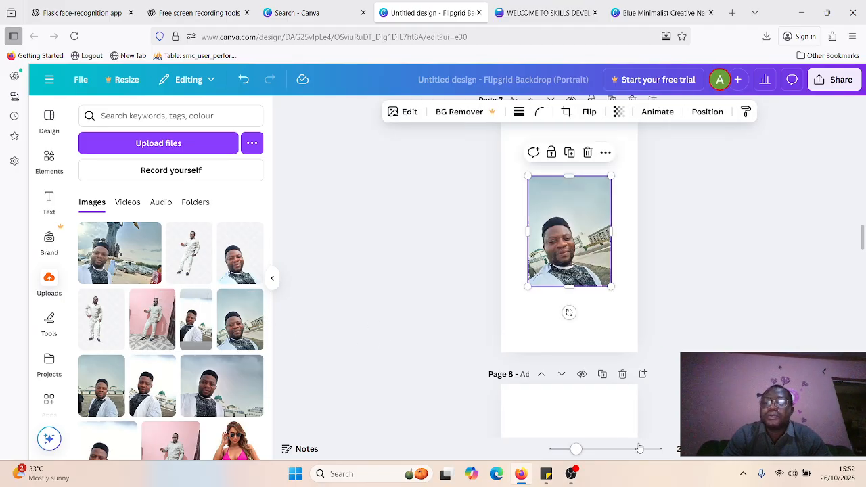
click(562, 409)
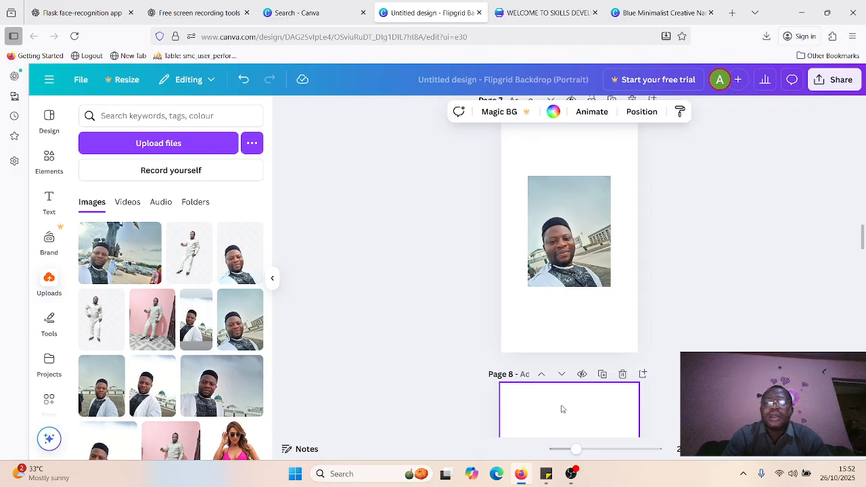
click(147, 390)
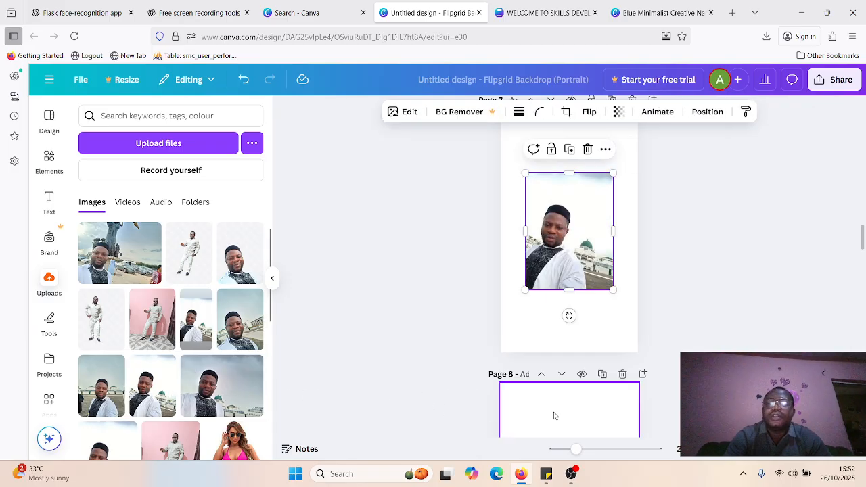
- Insert the uploaded photo of the woman in pink on page 8 and another outdoor selfie of the man on page 9
scroll(554, 415, down, 4)
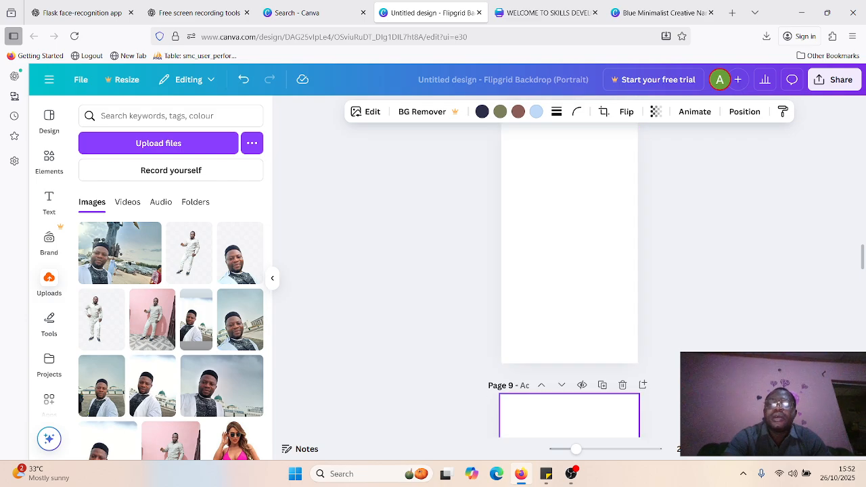
click(562, 226)
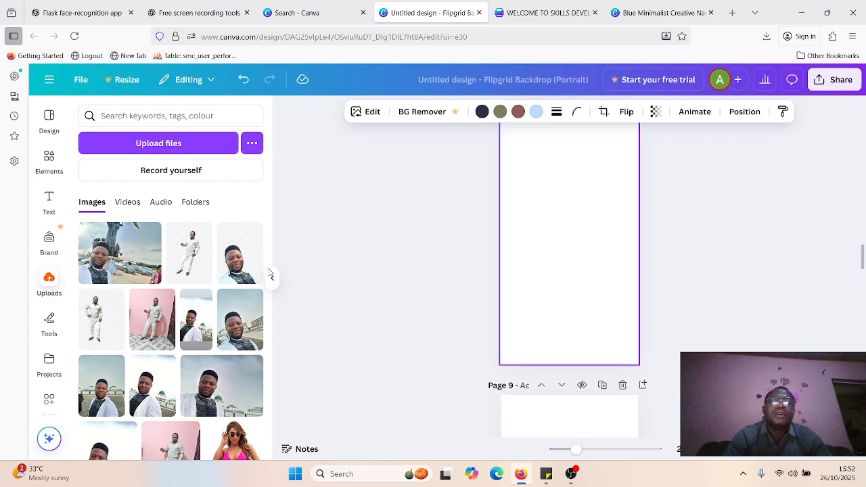
click(234, 440)
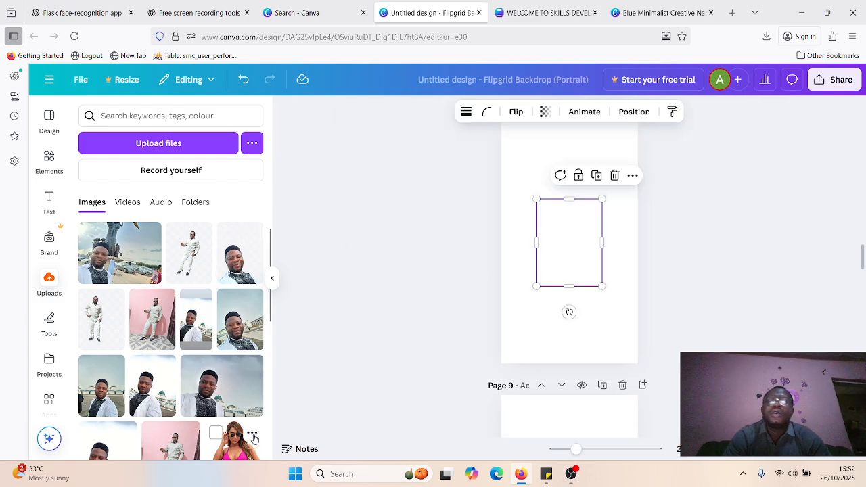
click(552, 412)
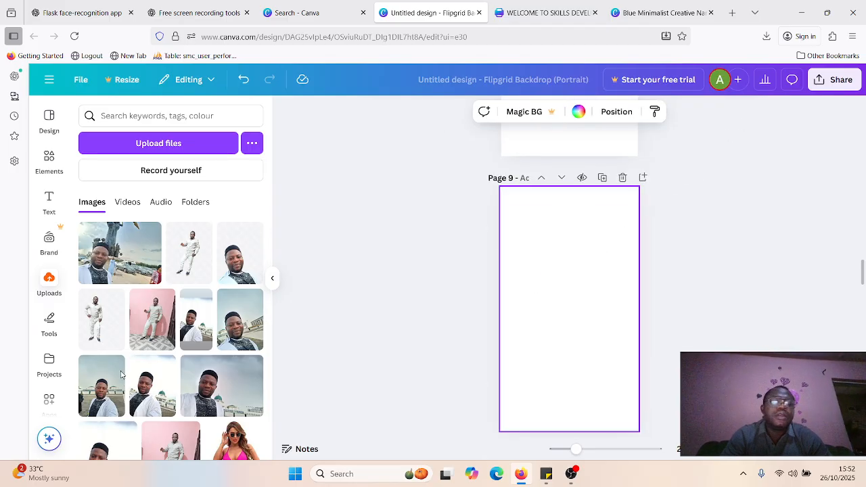
click(111, 395)
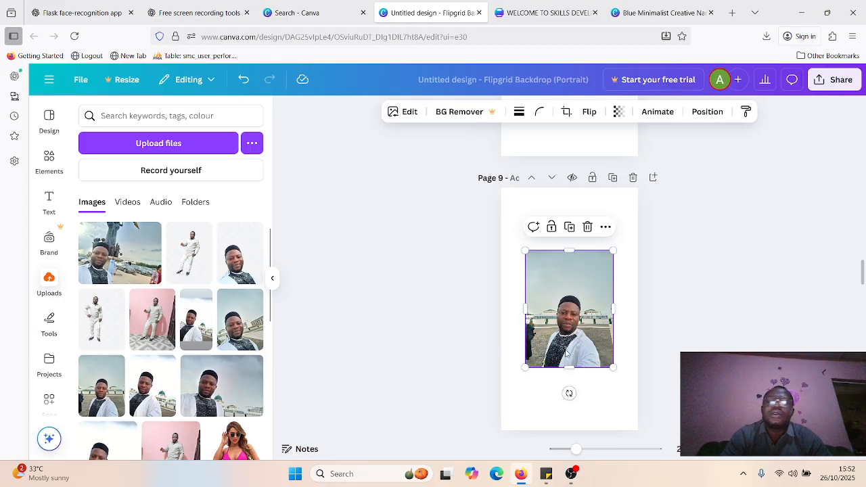
click(678, 316)
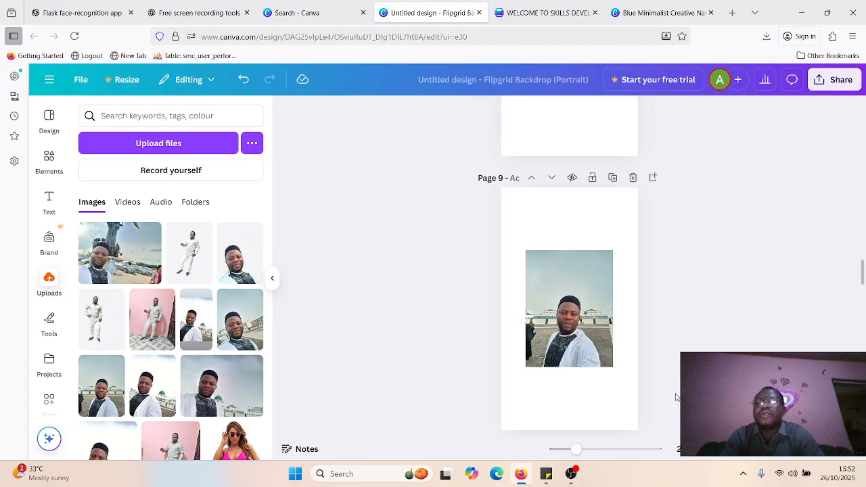
- Insert the uploaded photo of the man against a pink wall on page 10, and go on to page 11
scroll(569, 271, down, 2)
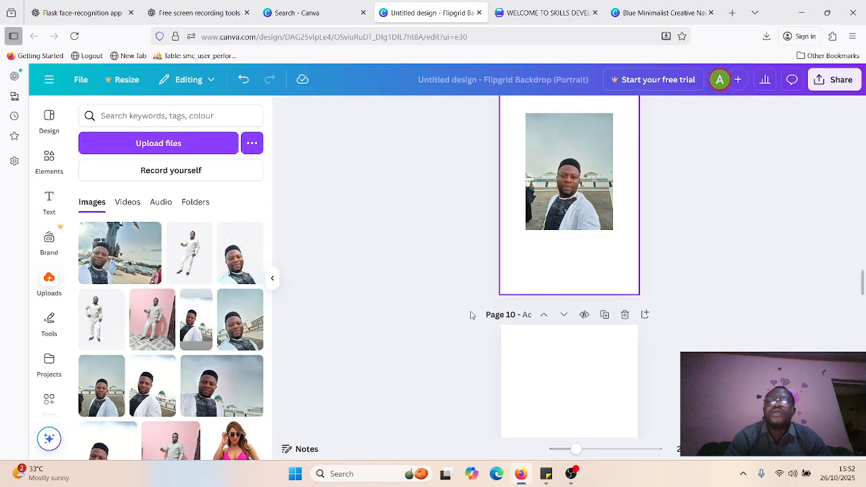
click(562, 362)
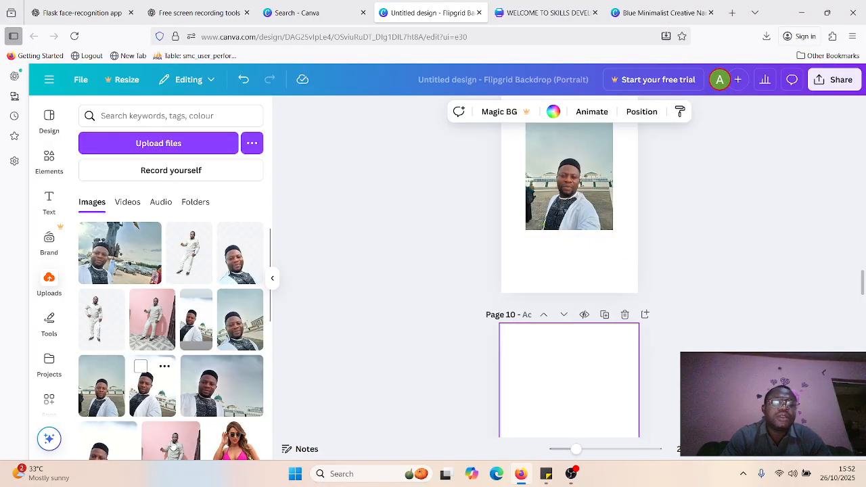
click(171, 443)
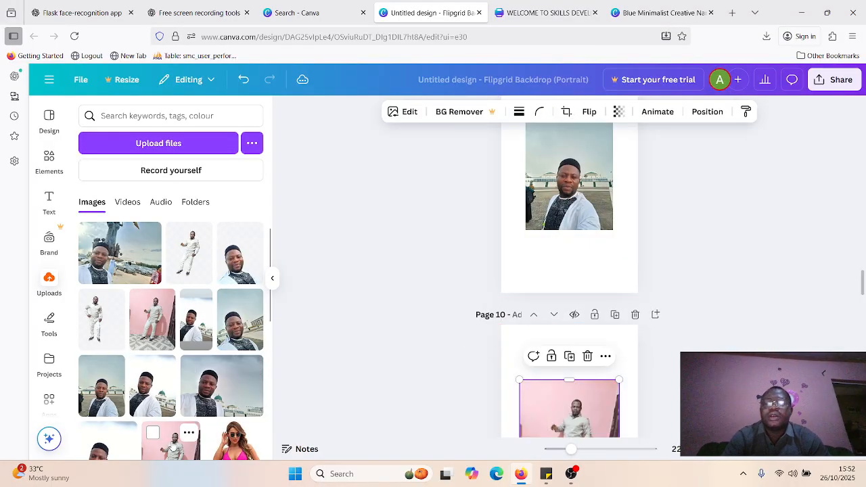
scroll(569, 99, down, 6)
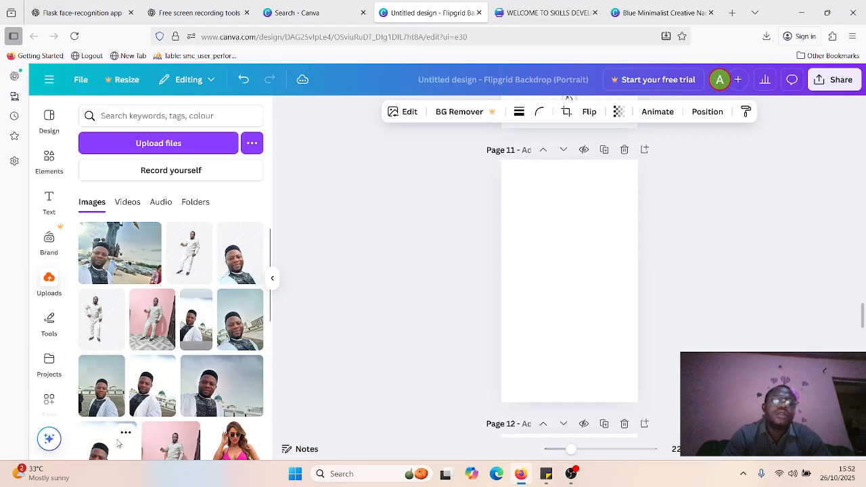
- Insert the uploaded photo of the man against the pink wall on page 11 and the dark photo of hands on a laptop on page 12
click(588, 243)
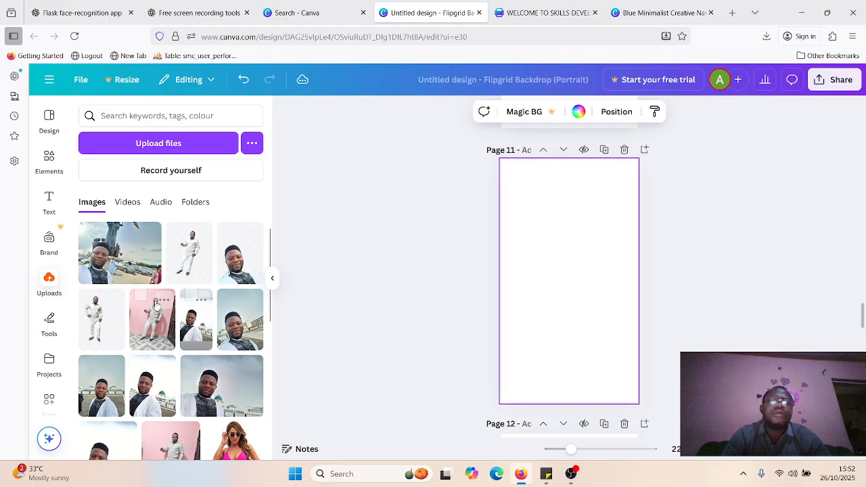
click(157, 315)
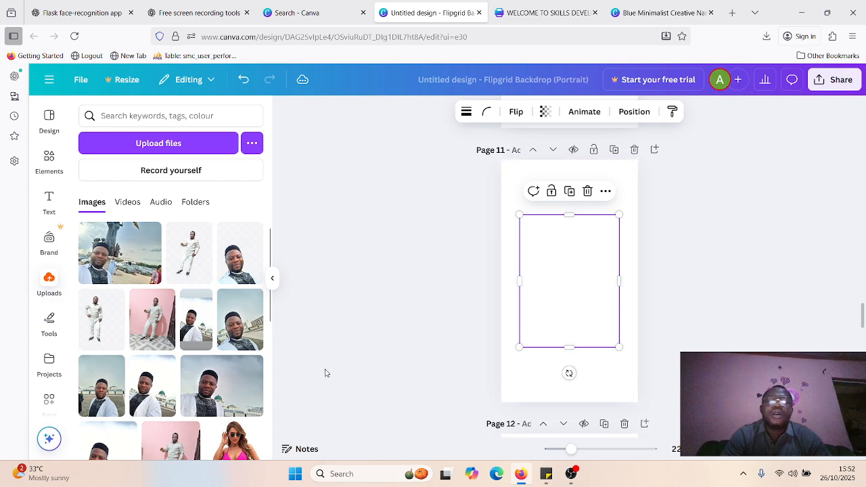
scroll(203, 339, down, 10)
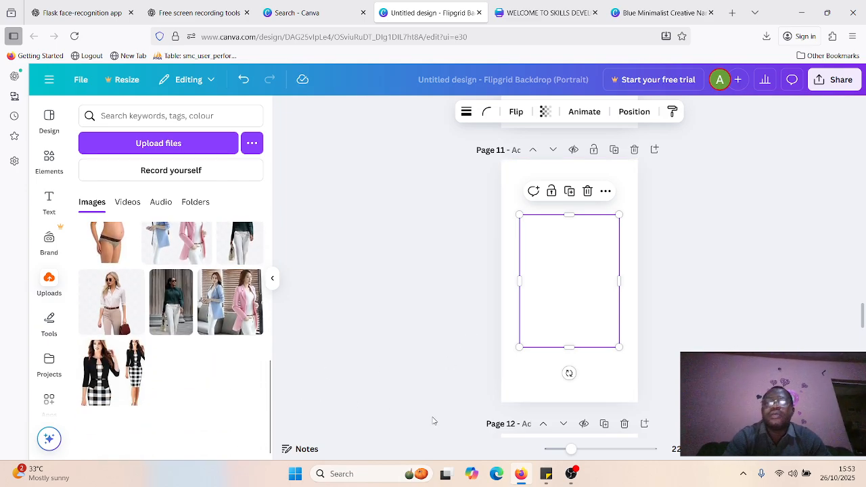
scroll(434, 421, down, 3)
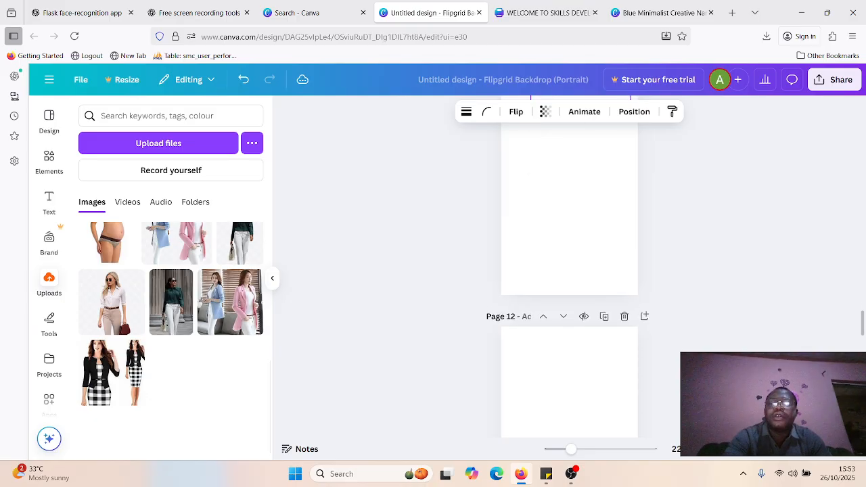
scroll(569, 271, down, 3)
click(569, 248)
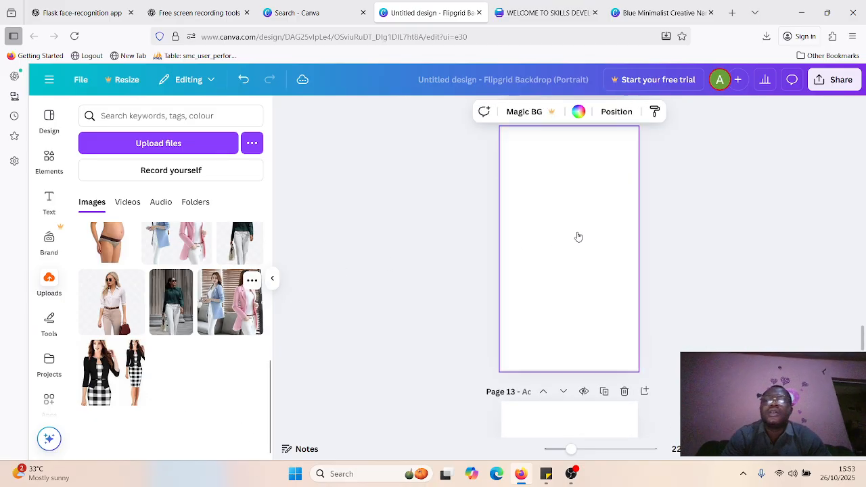
key(ctrl+v)
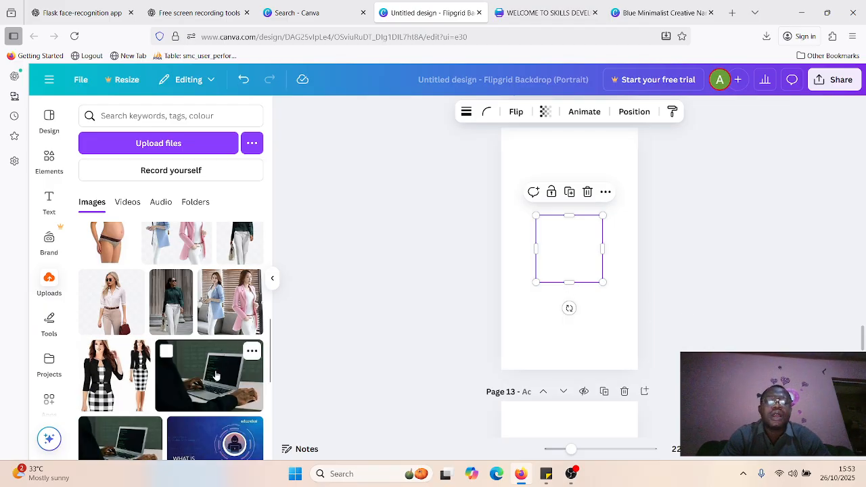
- Insert the uploaded "What is Ethical Hacking" graphic on page 13 and the picture of the black jacket and checked outfit on page 14
click(573, 419)
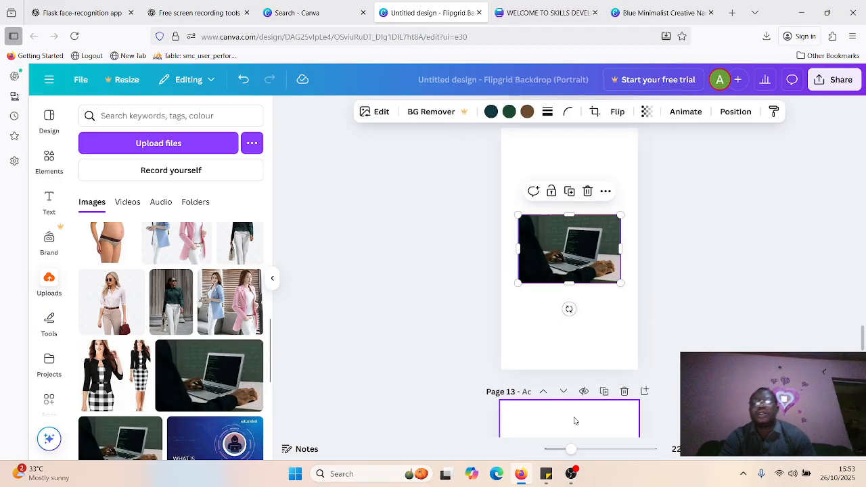
scroll(569, 285, down, 3)
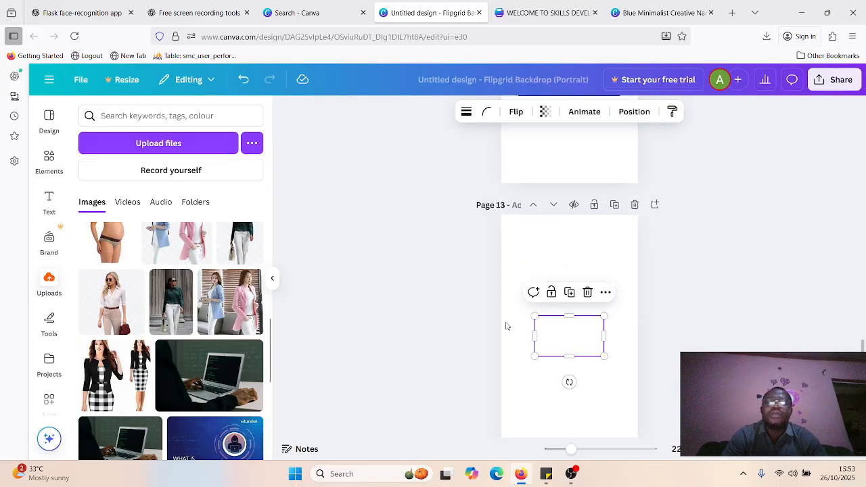
click(680, 295)
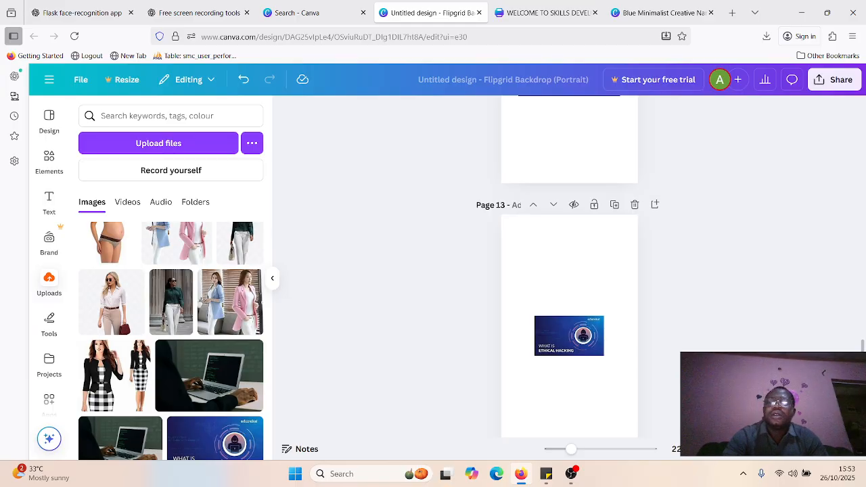
scroll(569, 271, down, 6)
click(569, 220)
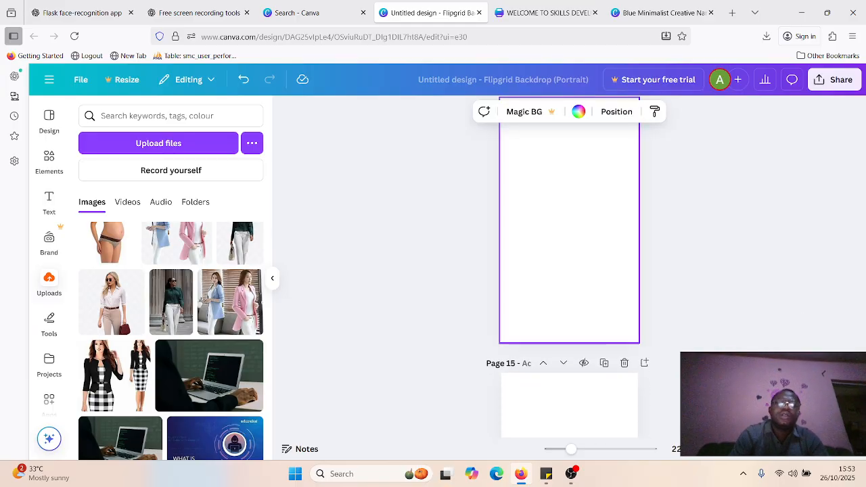
click(131, 377)
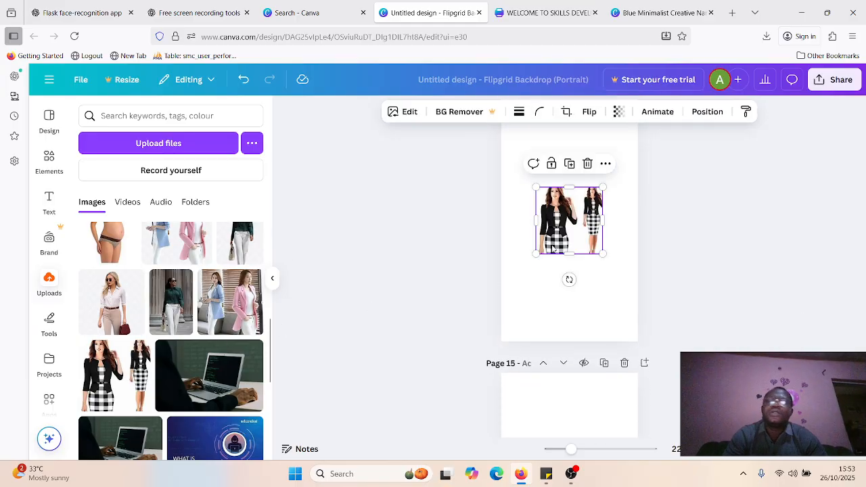
- Insert the background-free woman in sunglasses and beige trousers on page 15, enlarge her and centre her in the upper half
click(556, 416)
scroll(569, 278, down, 3)
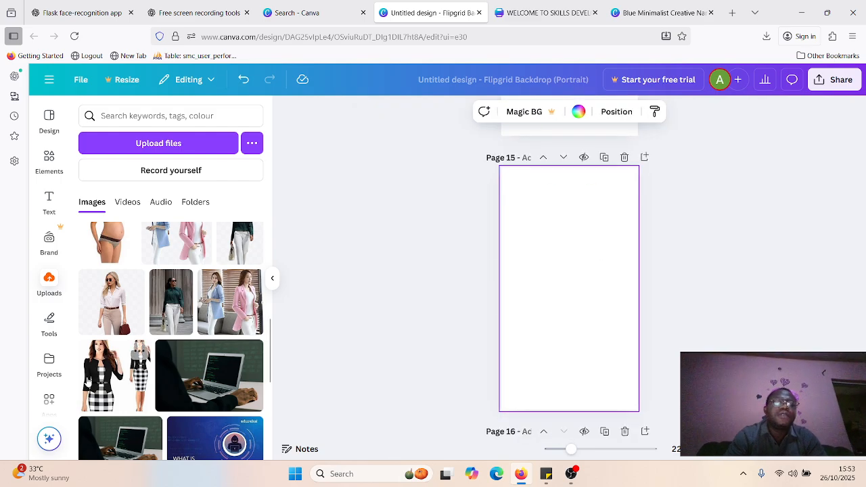
click(121, 291)
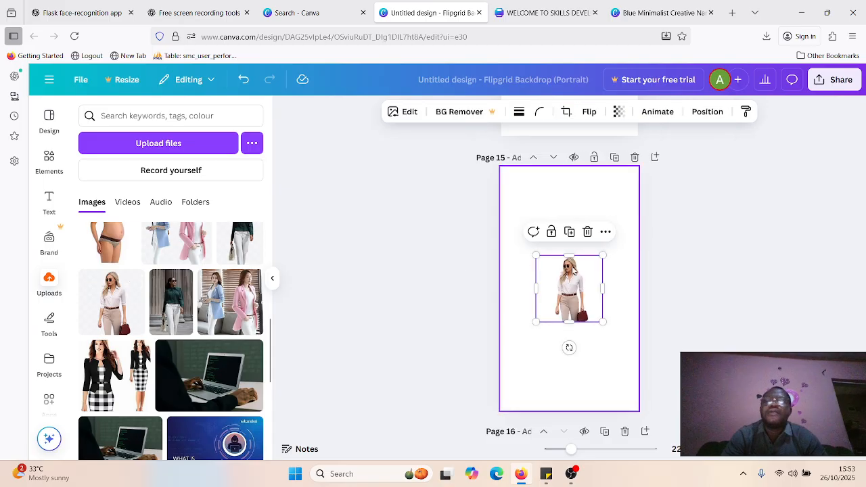
drag(602, 255, 629, 191)
mouse_move(581, 251)
mouse_down()
mouse_move(525, 260)
mouse_move(585, 266)
mouse_move(569, 263)
mouse_up()
click(710, 314)
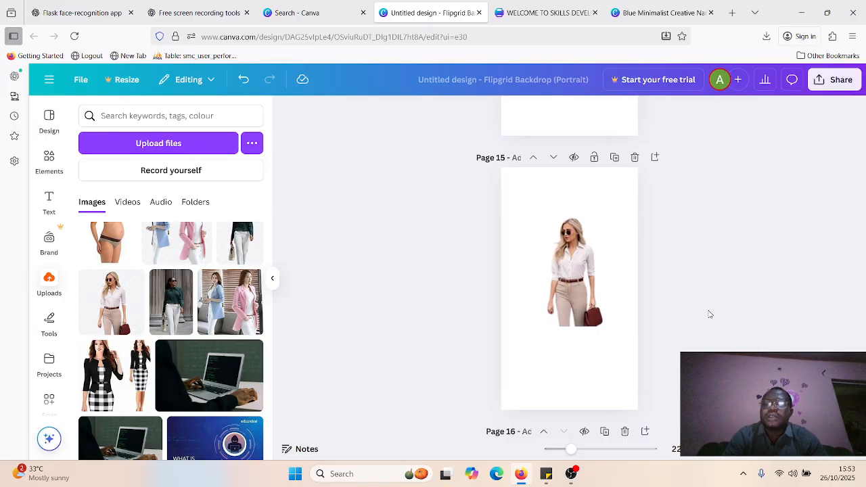
- Insert the background-free picture of the two women in blue and pink blazers on page 16, enlarge it and centre it horizontally
scroll(710, 314, down, 4)
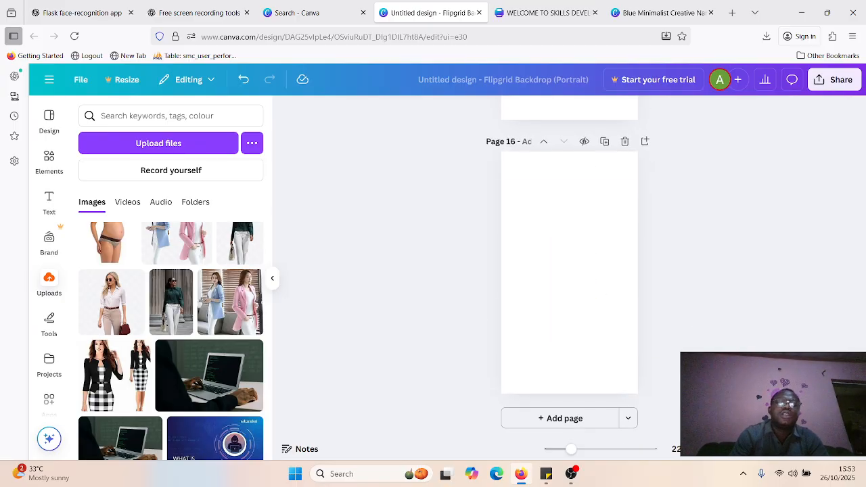
click(181, 253)
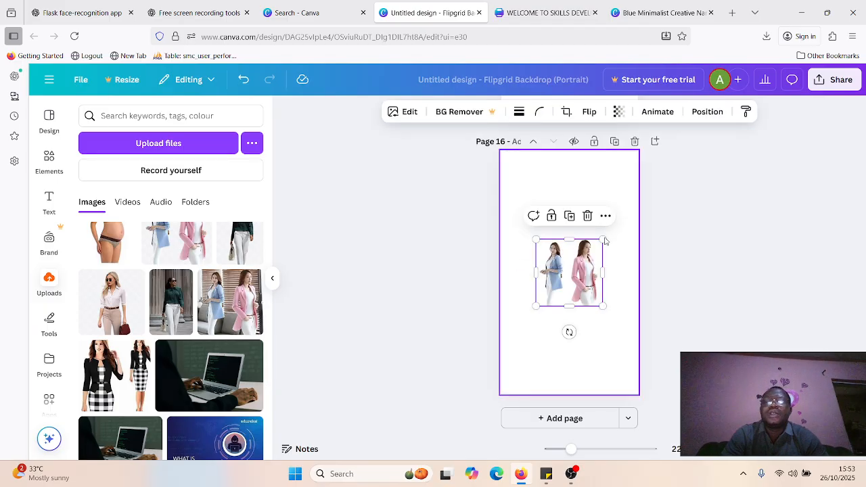
drag(602, 240, 620, 180)
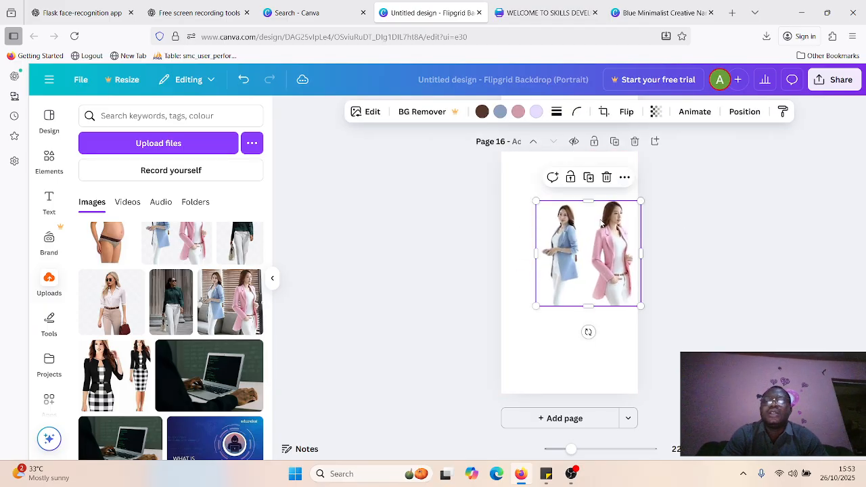
drag(588, 257, 568, 255)
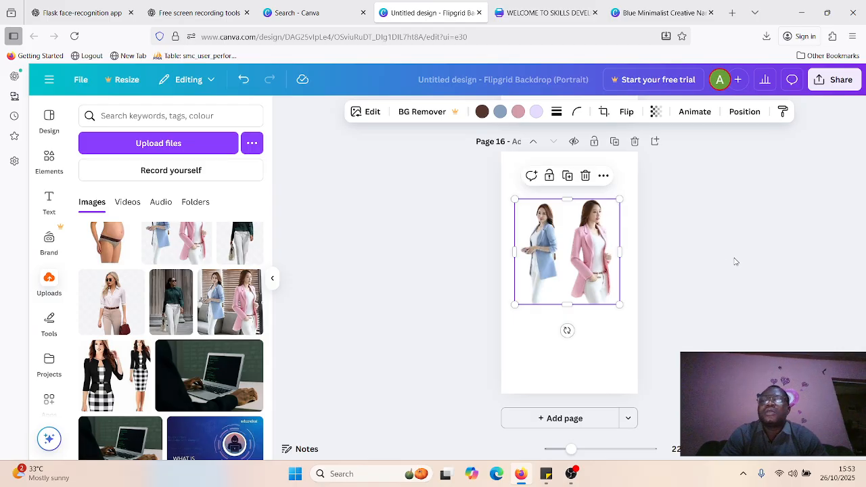
click(735, 260)
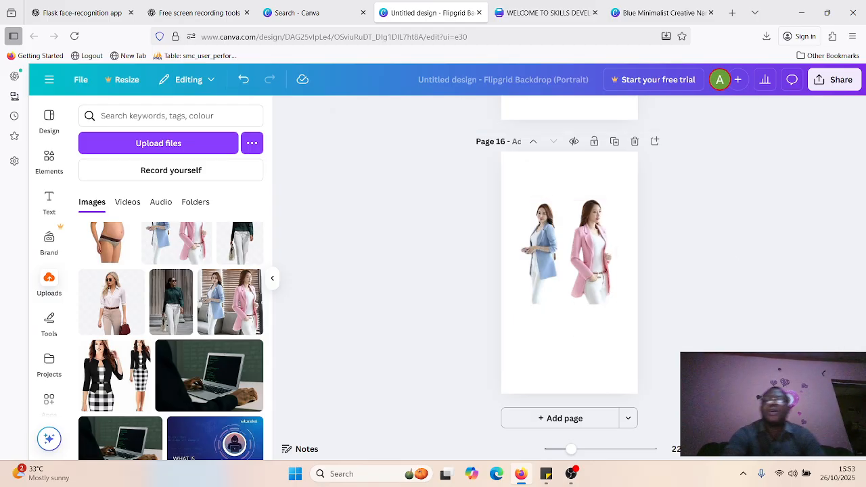
- Return to page 1, look at the design's download options and go back to the sharing options
scroll(569, 271, up, 20)
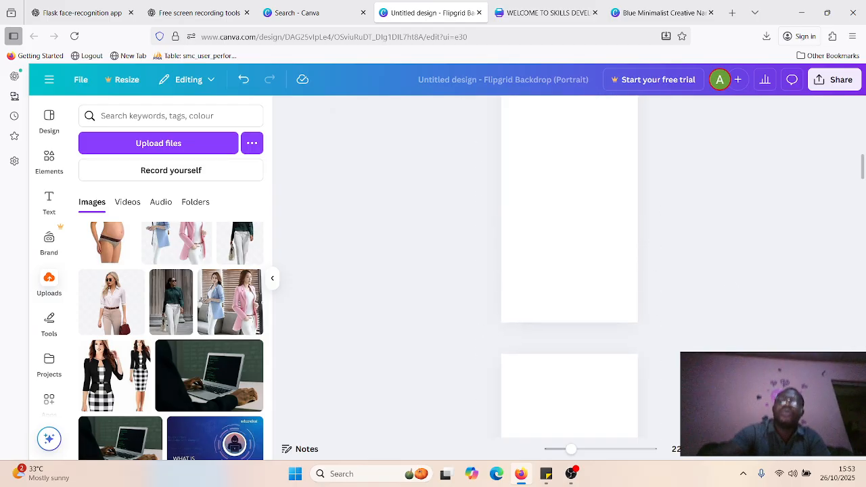
scroll(569, 271, up, 5)
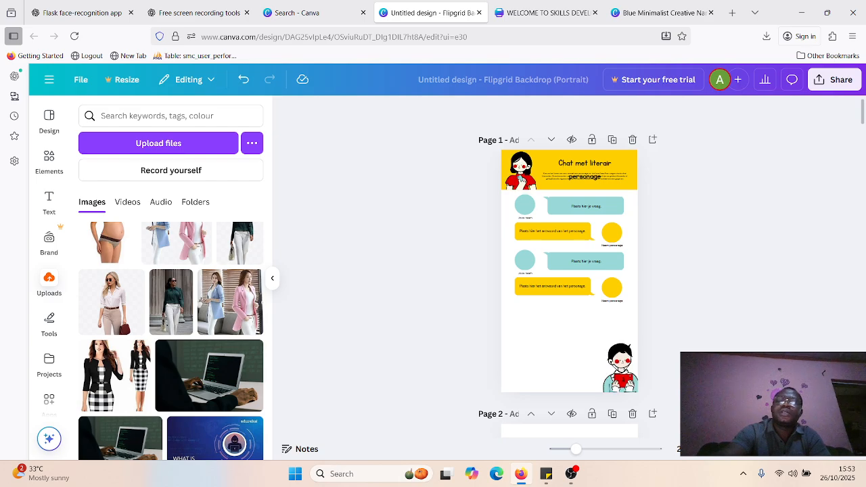
click(842, 84)
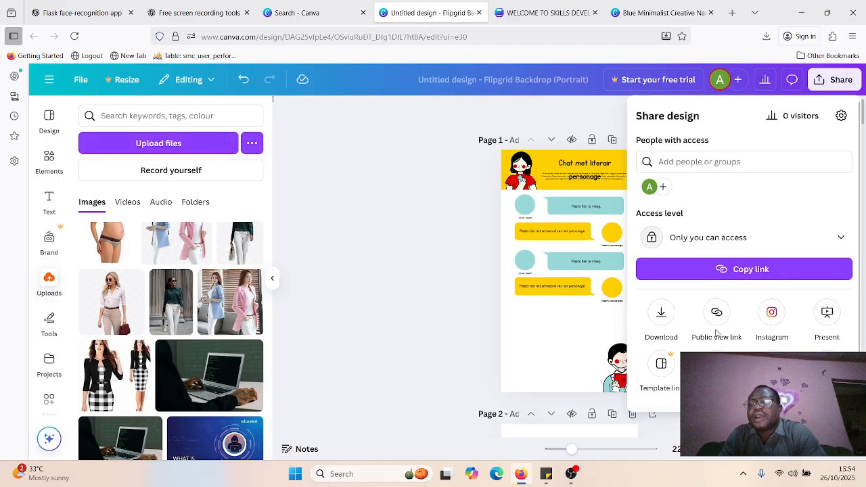
click(661, 312)
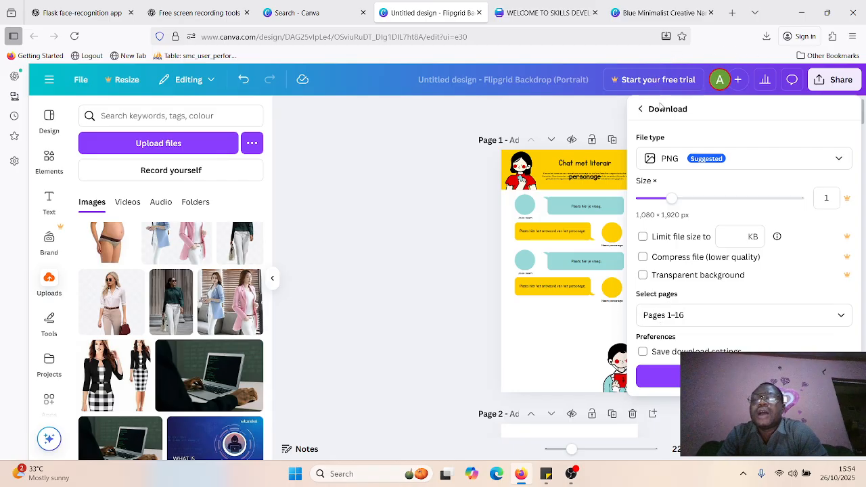
click(641, 112)
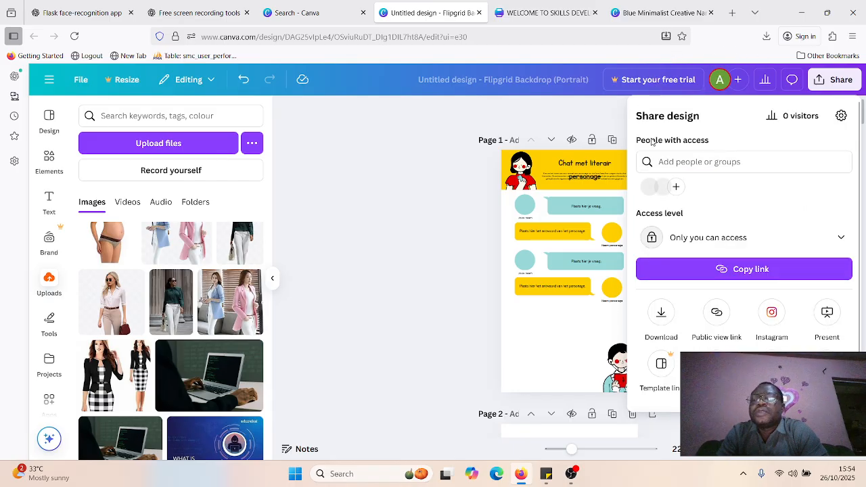
- Present the design full screen, page through from page 1 to page 16, and exit the presentation
click(828, 316)
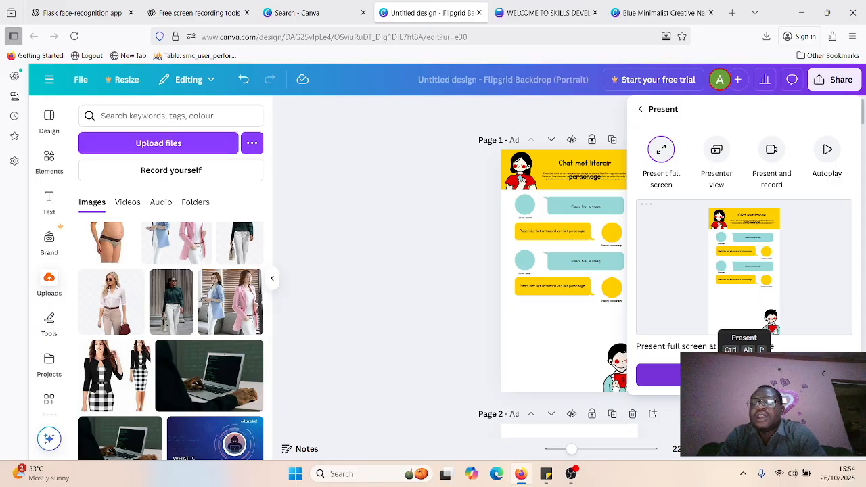
click(658, 374)
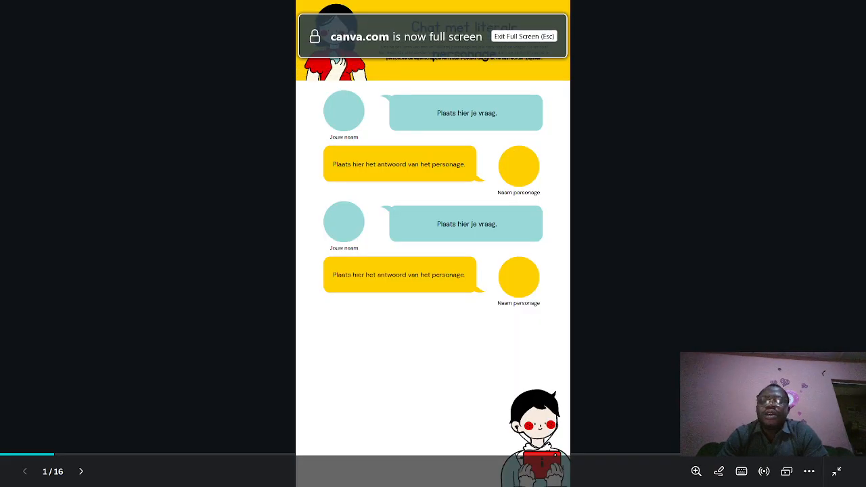
key(Right)
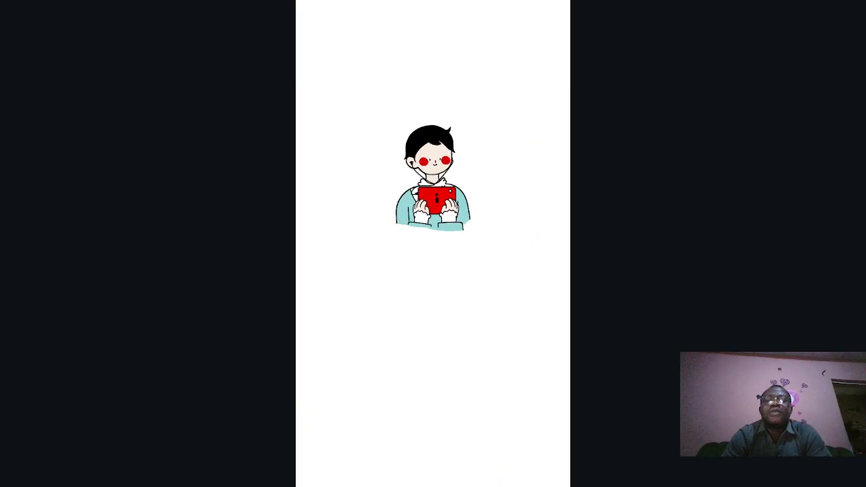
key(Right)
key(Right)
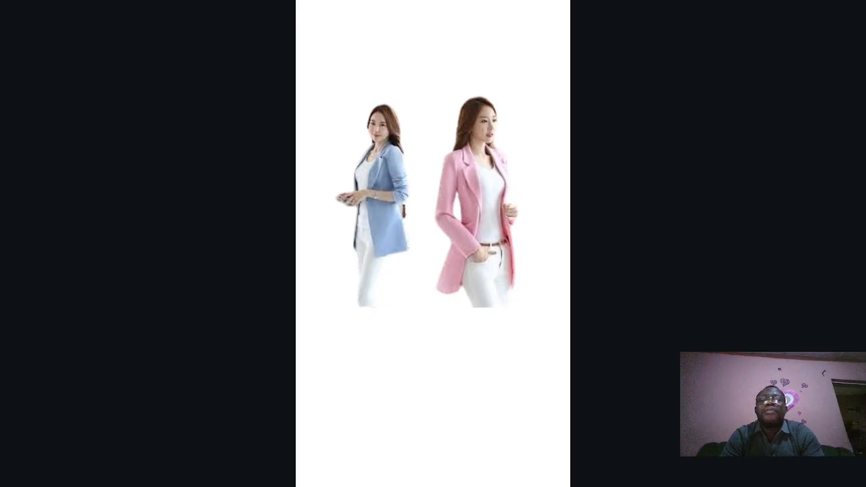
key(Escape)
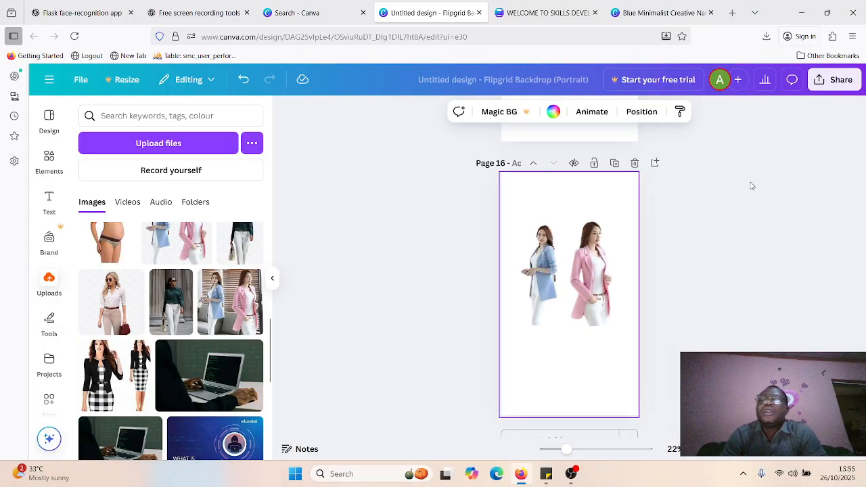
- Download all pages 1–16 of the design as PNG at 1,080 × 1,920 px
click(836, 78)
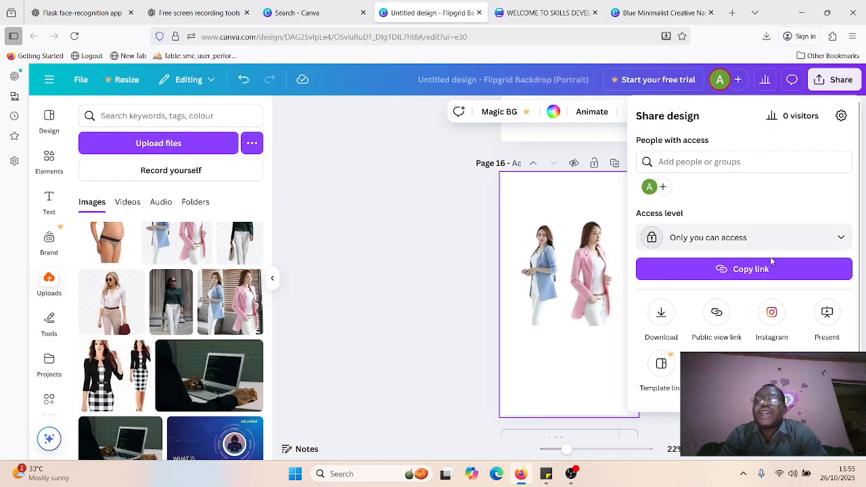
click(661, 314)
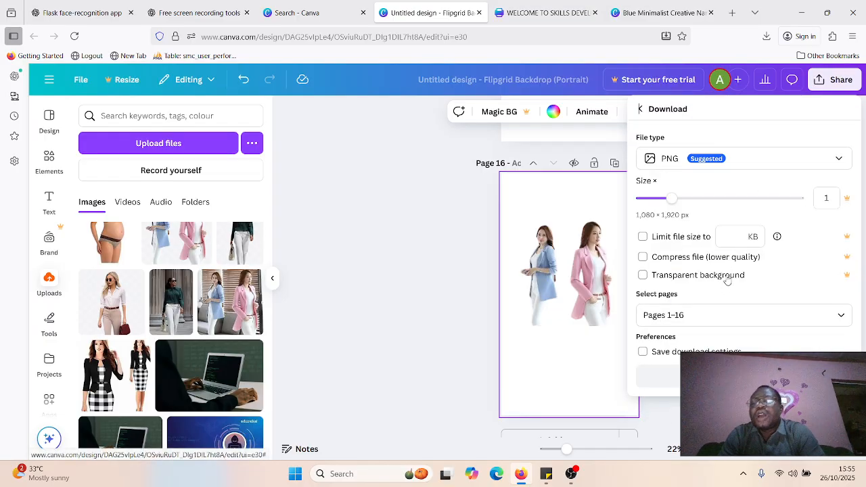
click(737, 320)
scroll(734, 259, down, 1)
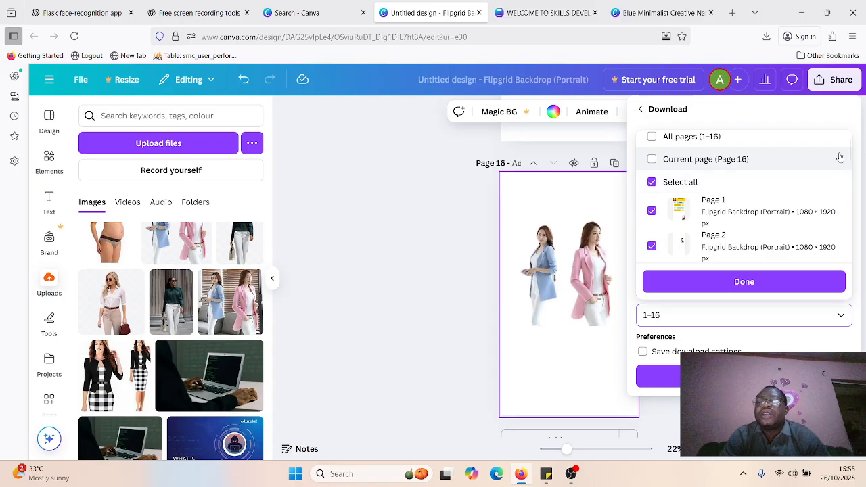
drag(850, 151, 864, 121)
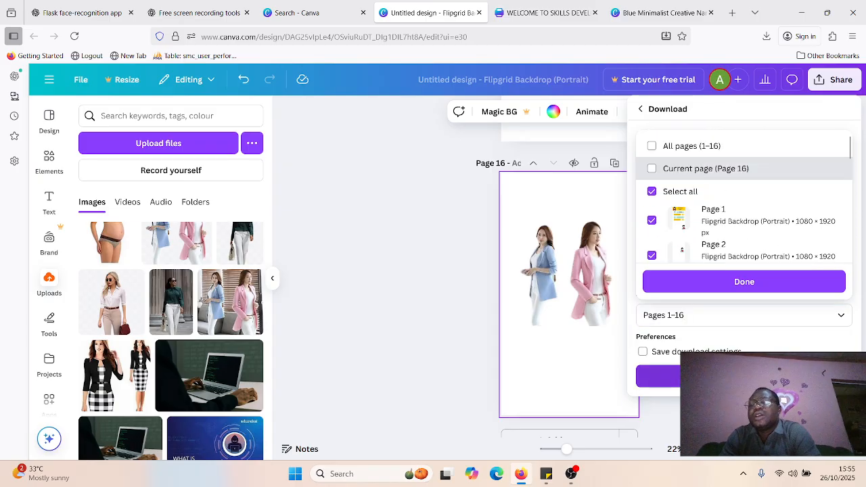
click(744, 376)
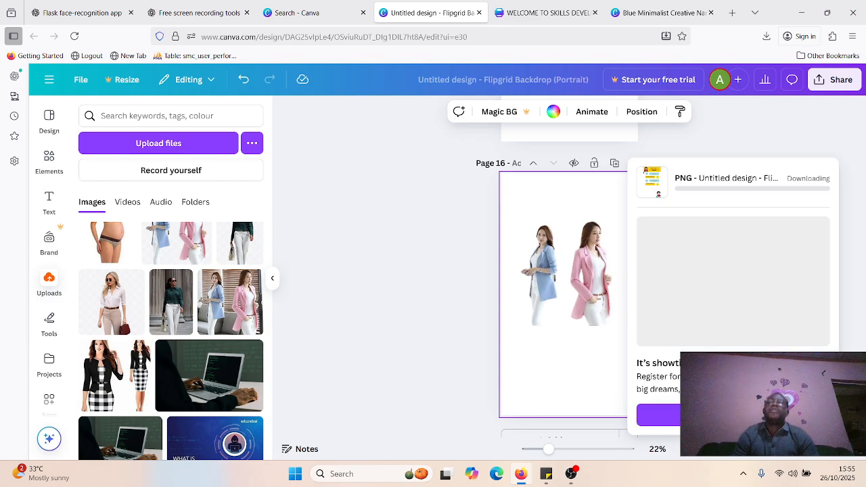